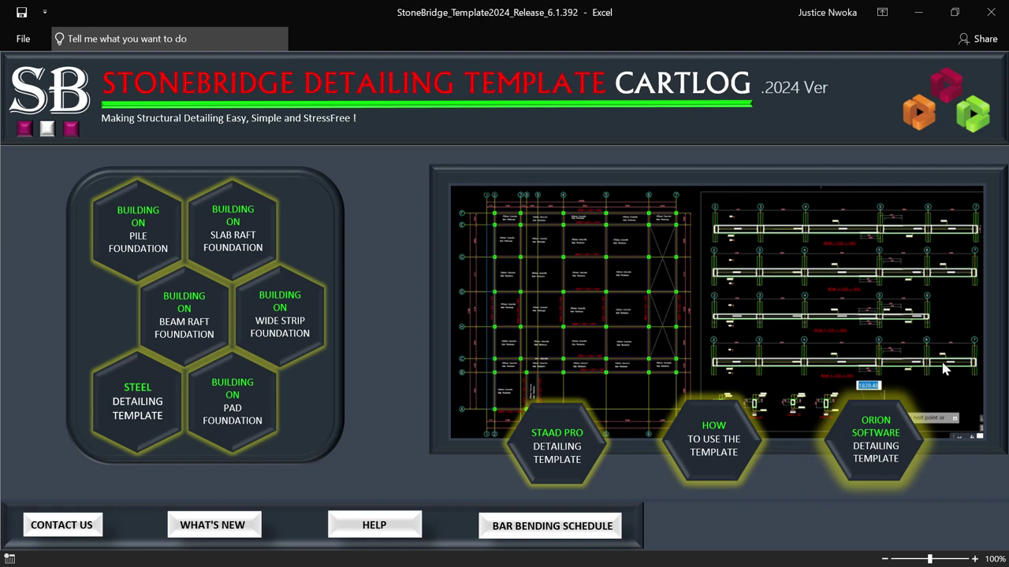
Open the Orion Software detailing template from the Stonebridge catalogue, maximise the AutoCAD window and bring the template's frames into view.
left_click(875, 430)
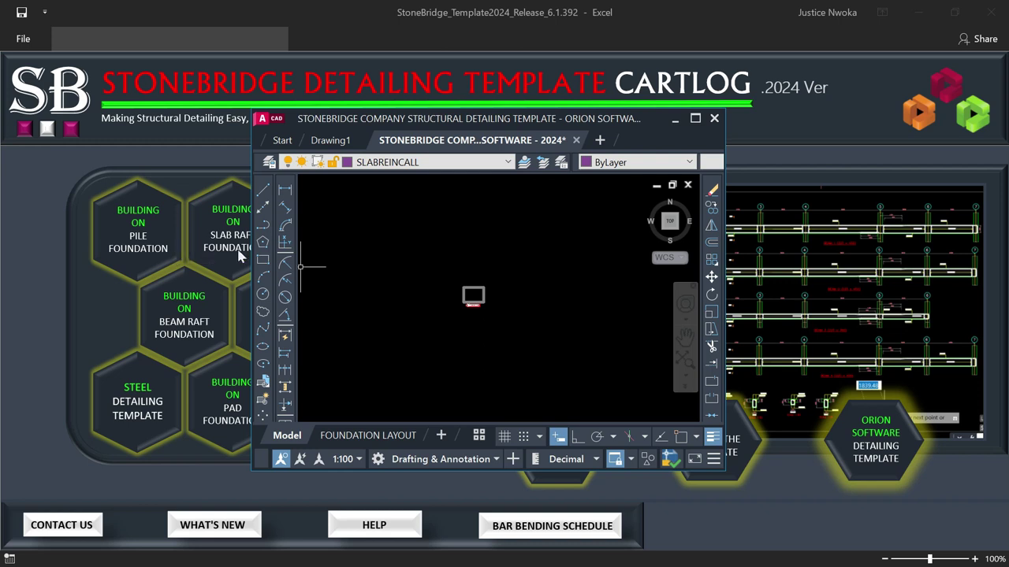
left_click(695, 119)
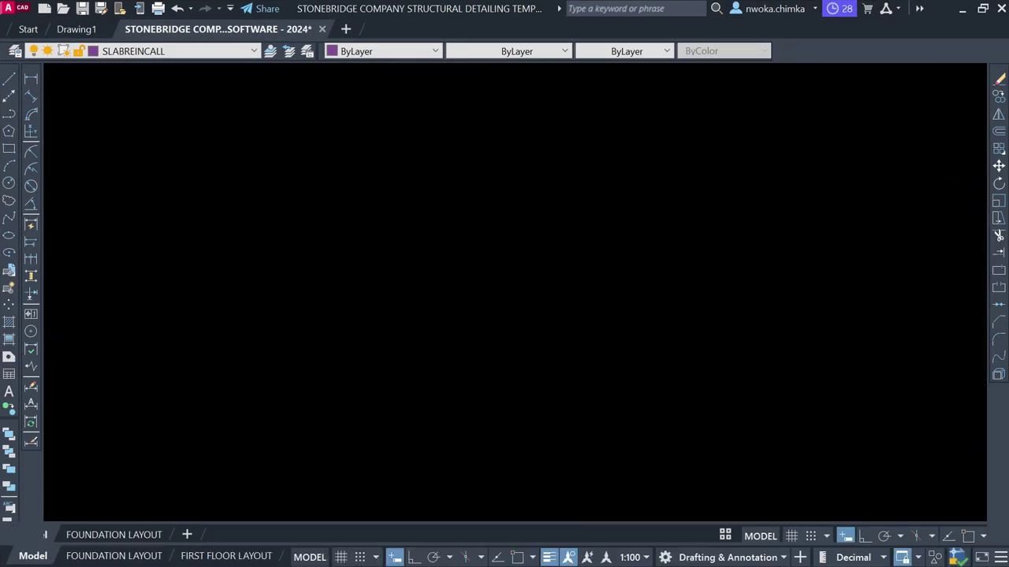
scroll(483, 300, "up", 6)
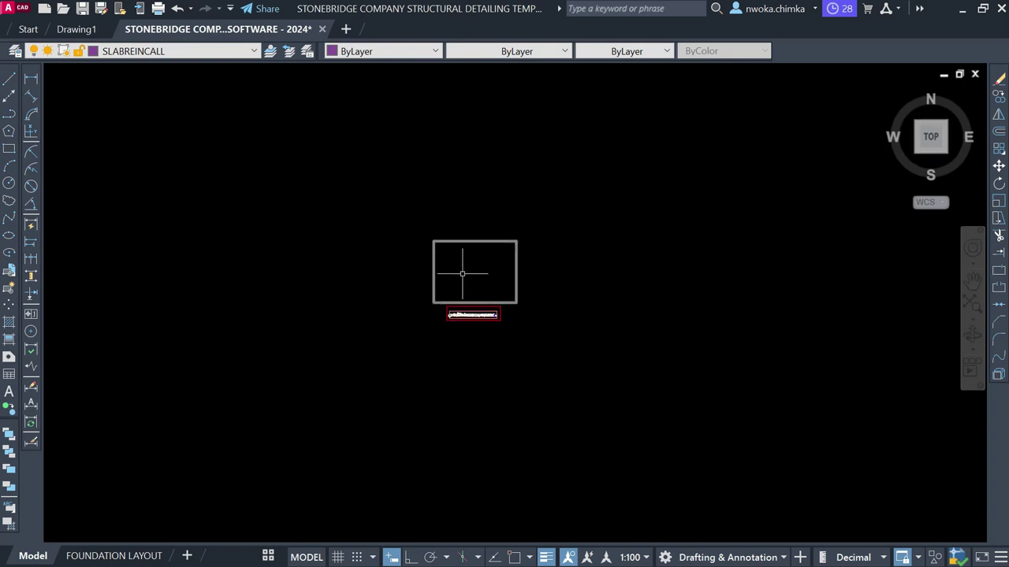
scroll(462, 274, "up", 4)
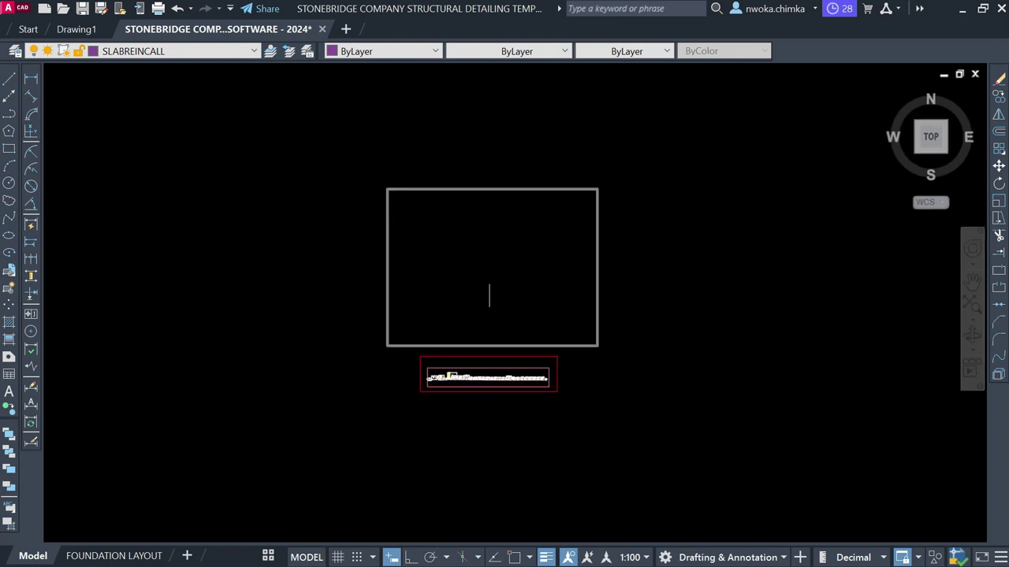
scroll(490, 288, "up", 4)
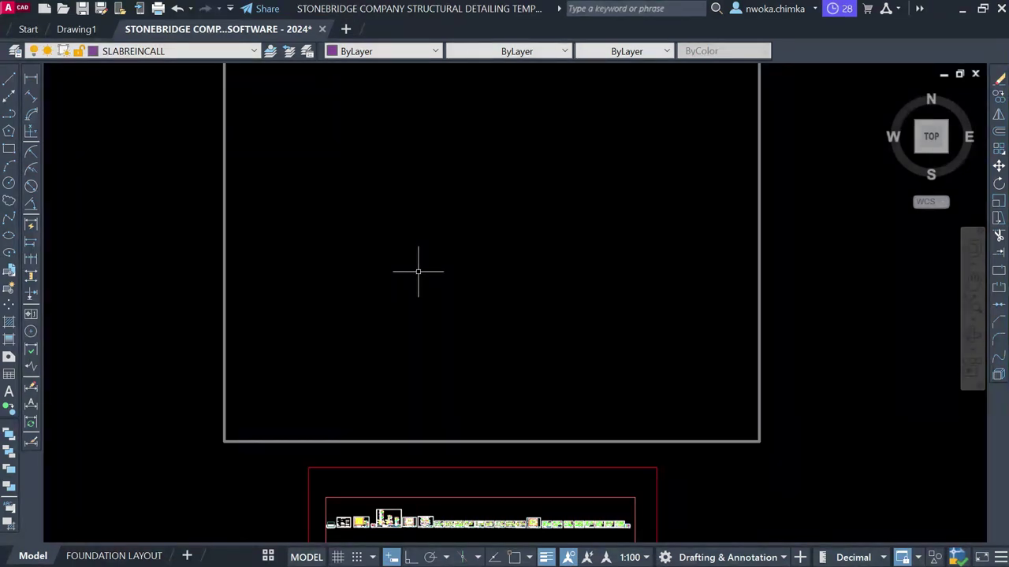
scroll(418, 266, "down", 2)
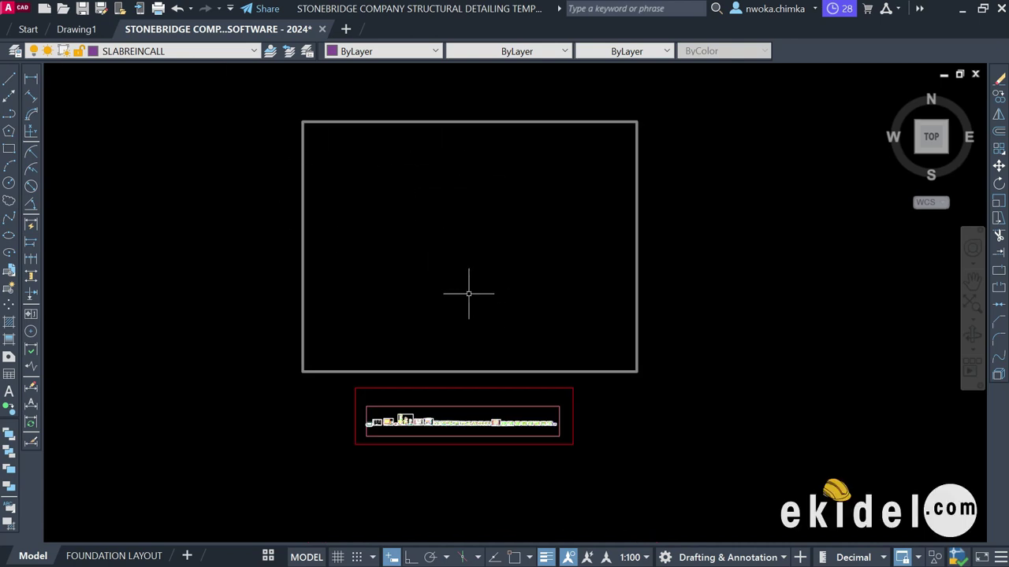
Switch to File Explorer and open the DESIGN_OF_SEMI_DETACHED_2BEDROOM project folder inside Orion 18 under This PC's Documents.
key("super")
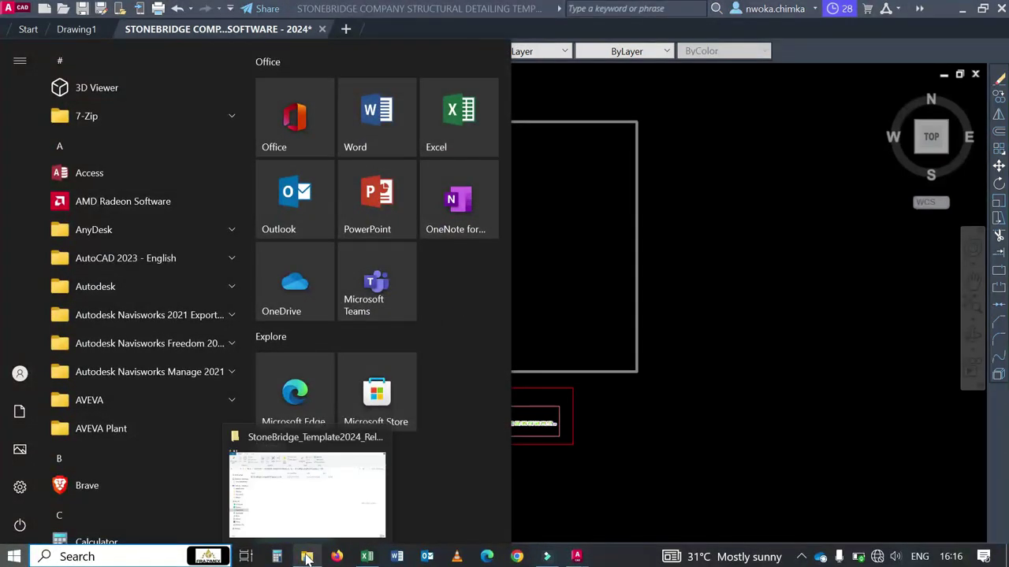
left_click(307, 556)
left_click(66, 291)
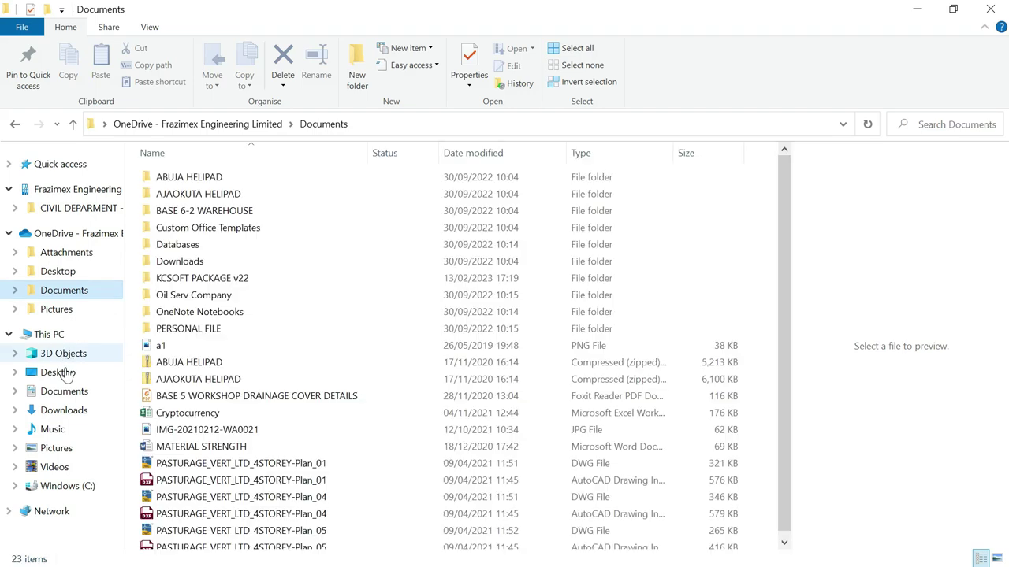
left_click(62, 393)
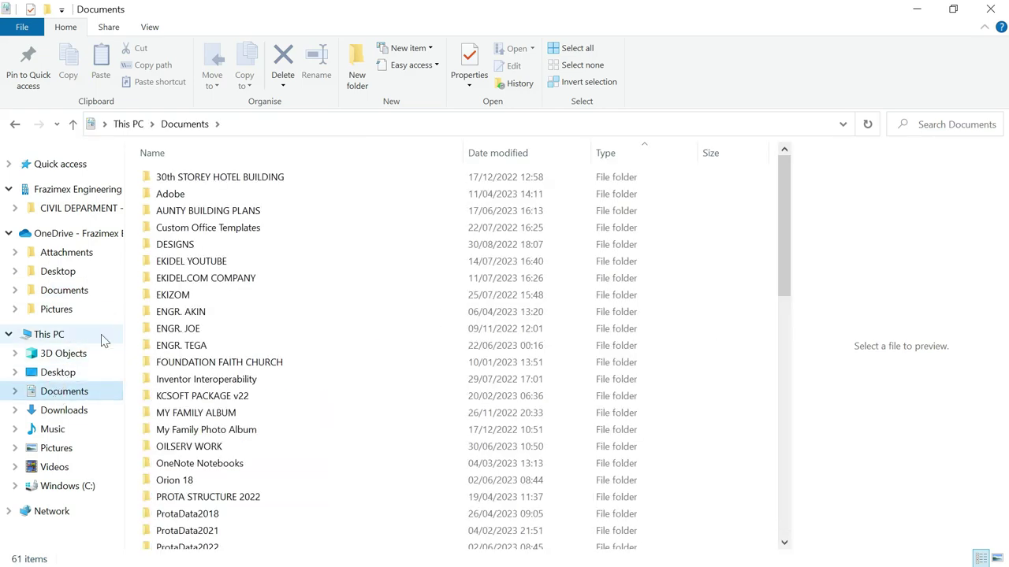
scroll(205, 442, "down", 1)
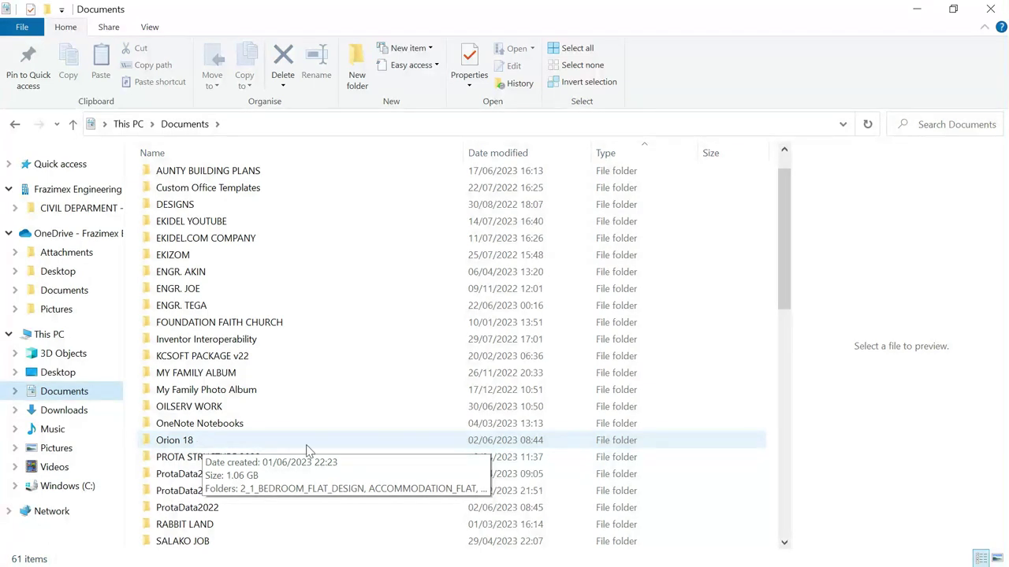
left_click(198, 442)
double_click(193, 440)
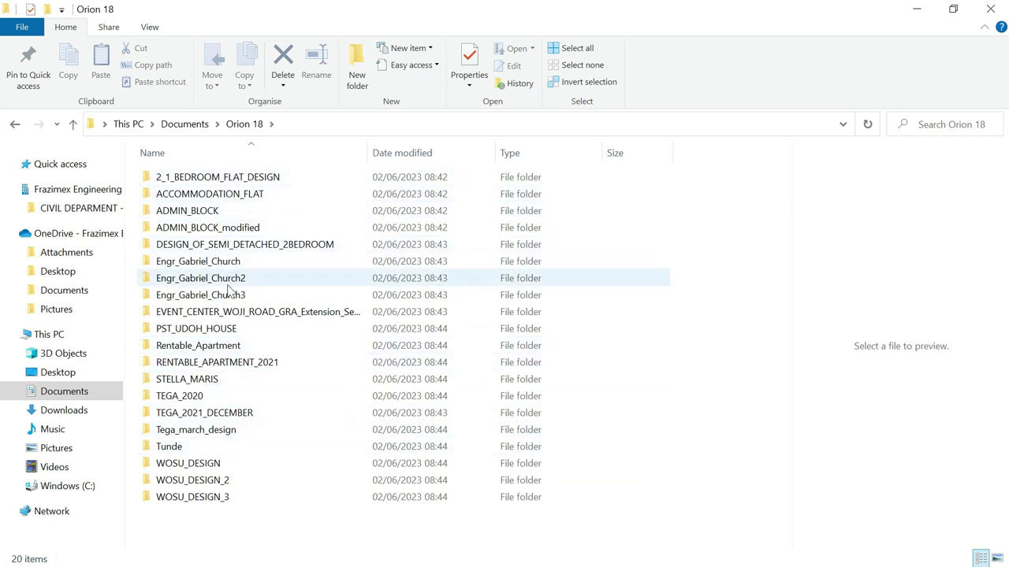
mouse_move(228, 305)
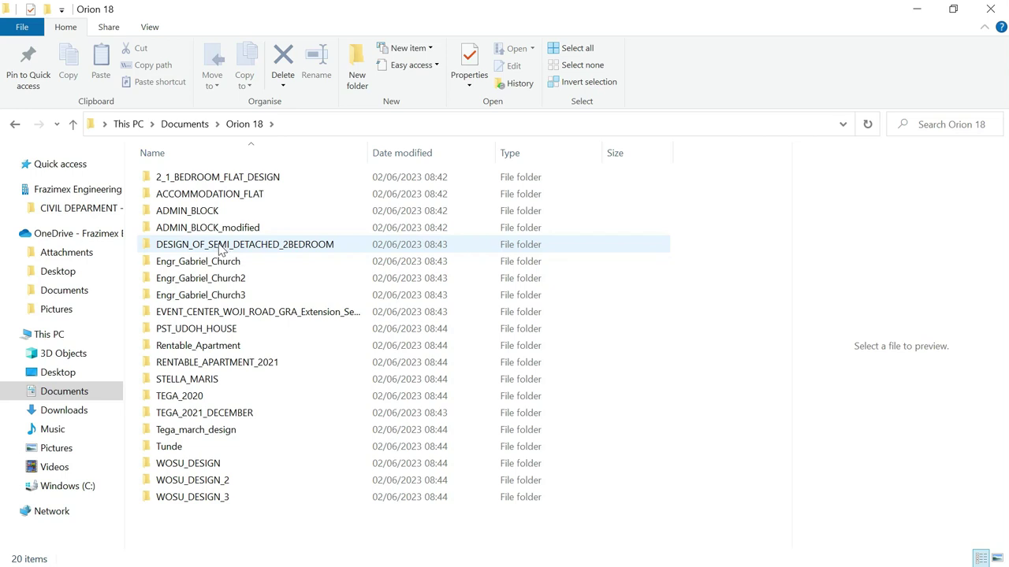
mouse_move(220, 250)
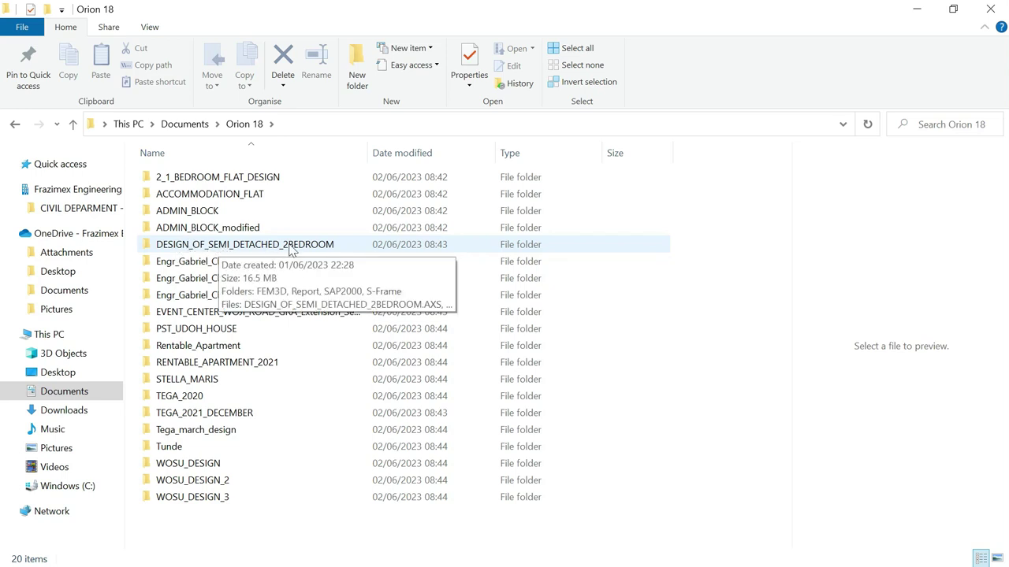
double_click(309, 248)
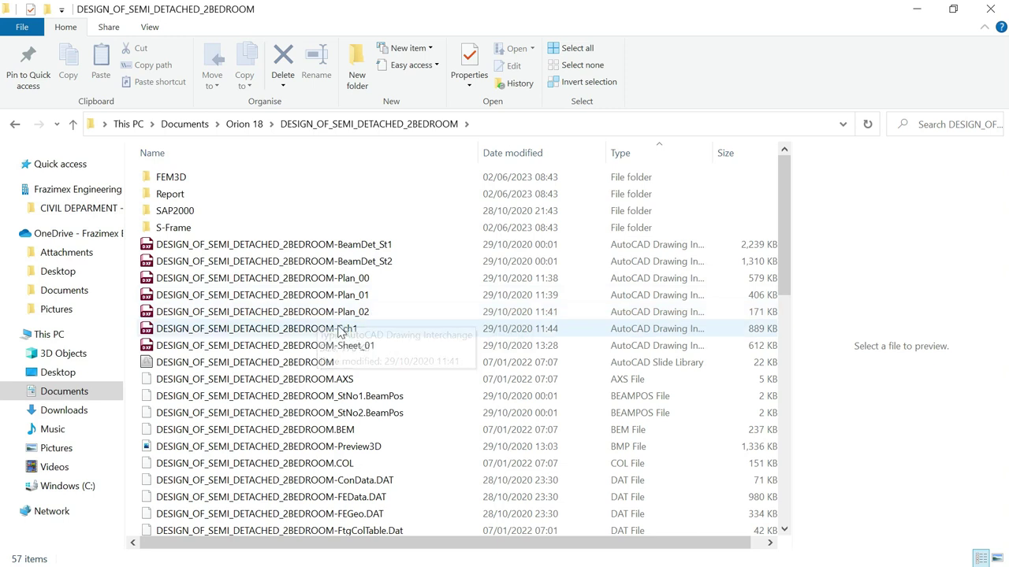
Open the DESIGN_OF_SEMI_DETACHED_2BEDROOM-BeamDet_St1 DXF in AutoCAD and inspect the beam details up close.
double_click(336, 246)
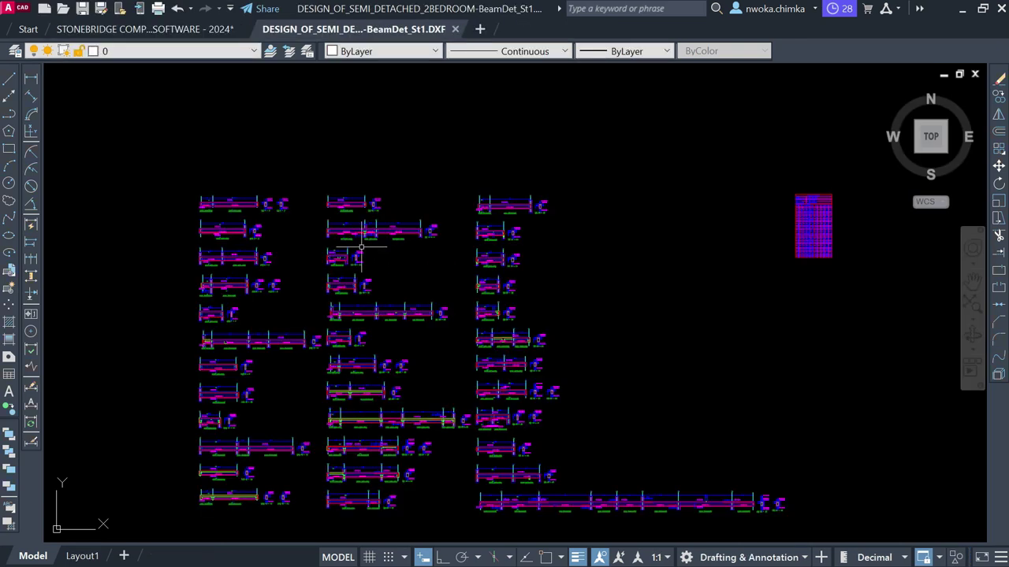
scroll(397, 187, "down", 2)
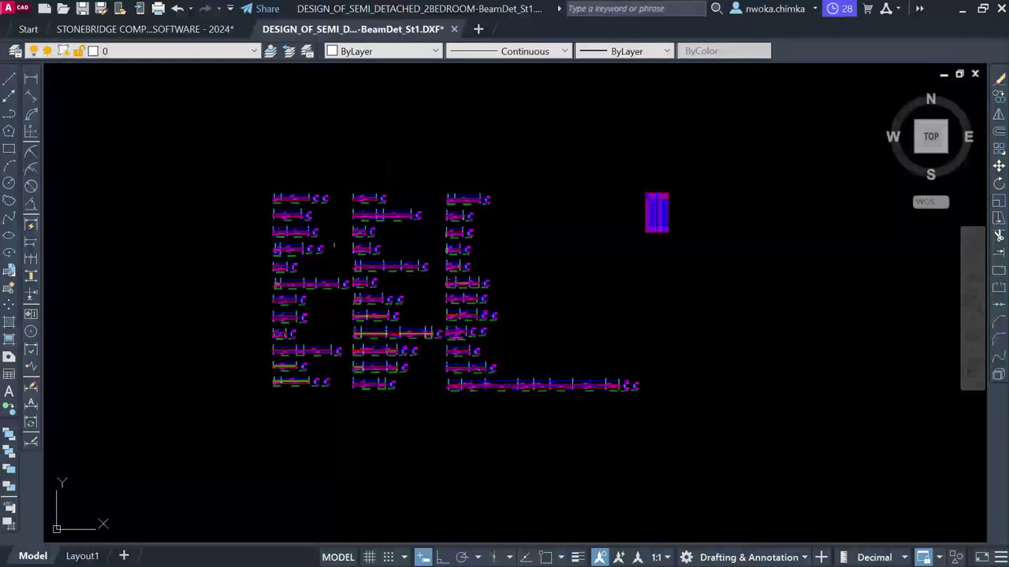
scroll(270, 225, "up", 6)
scroll(282, 226, "up", 6)
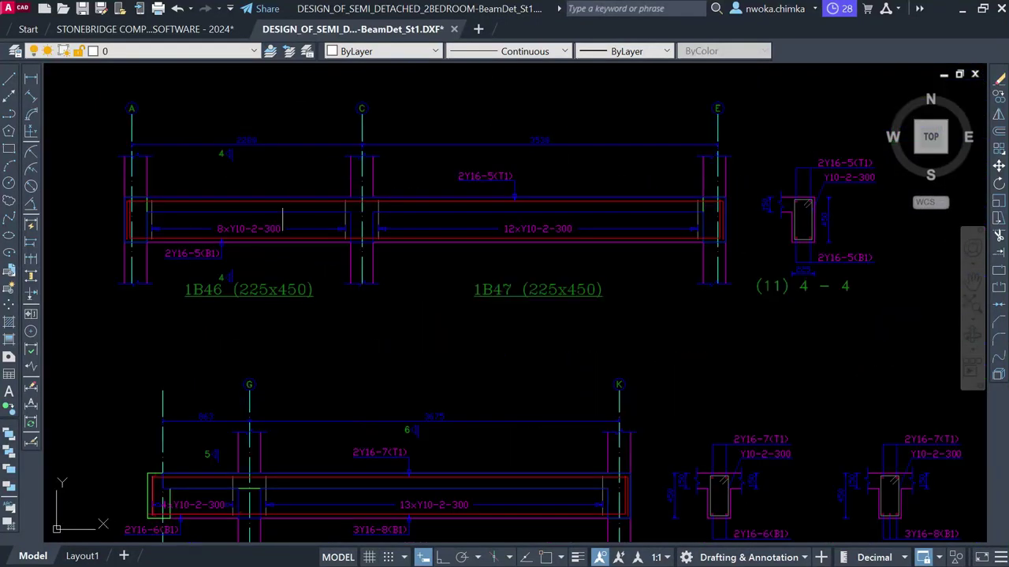
Open the DESIGN_OF_SEMI_DETACHED_2BEDROOM-Plan_01 and Plan_00 DXF drawings from the project folder in File Explorer.
key("super")
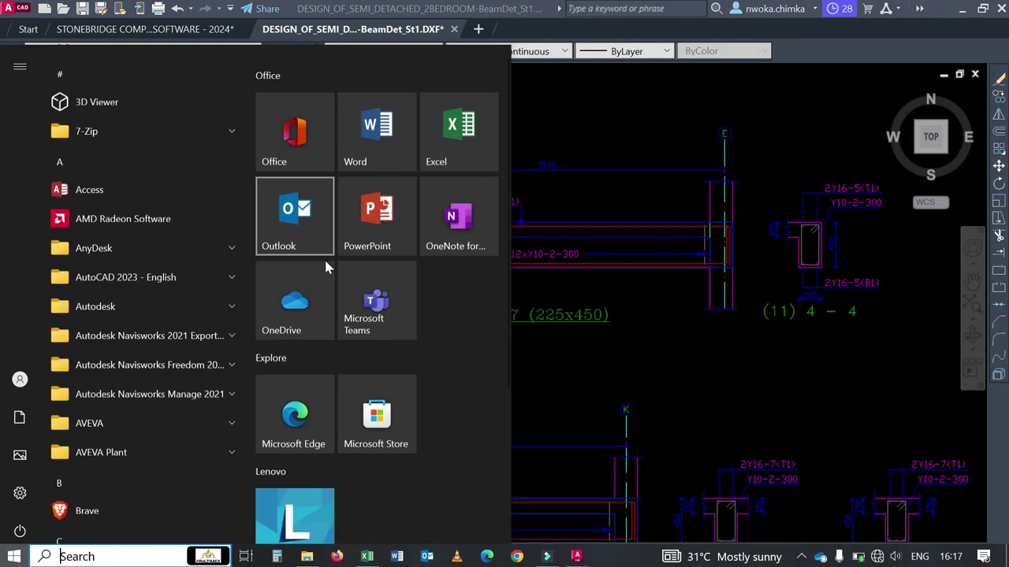
left_click(307, 558)
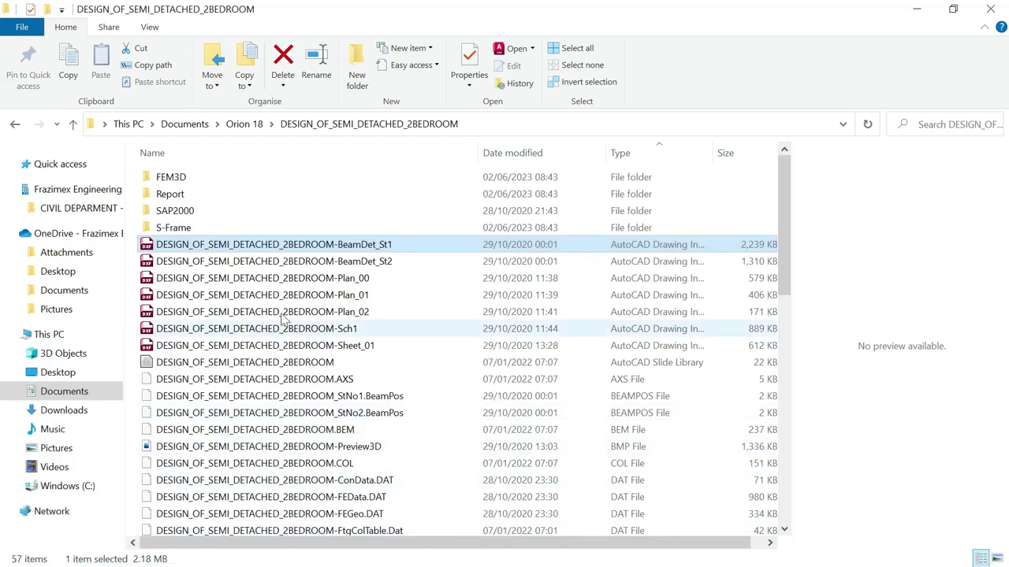
double_click(358, 298)
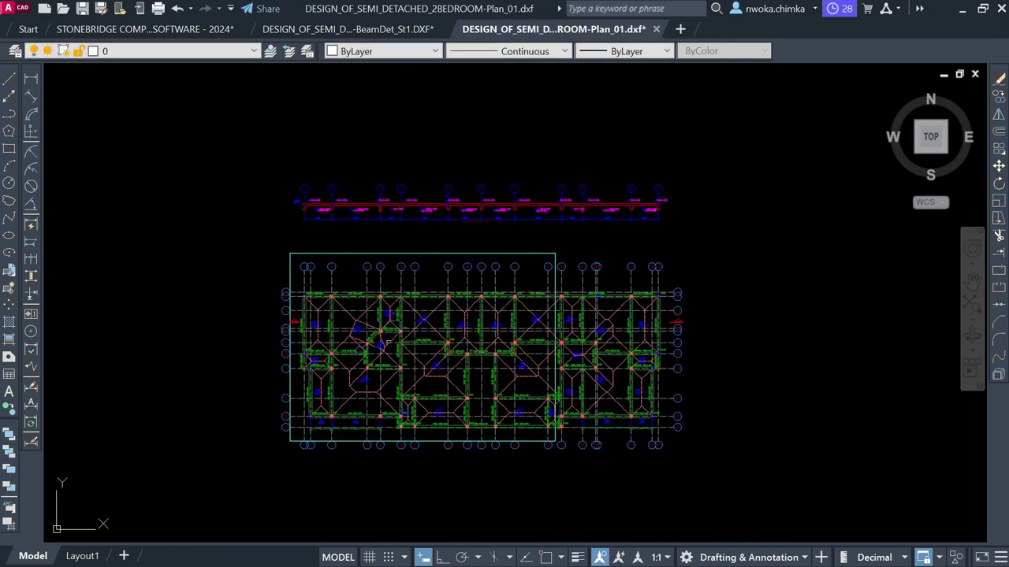
key("super")
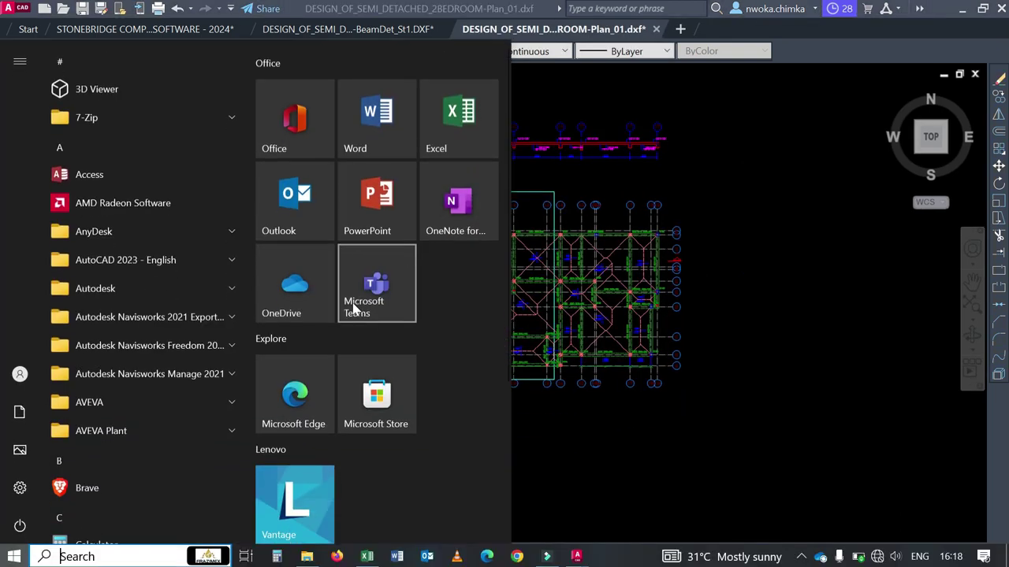
left_click(307, 557)
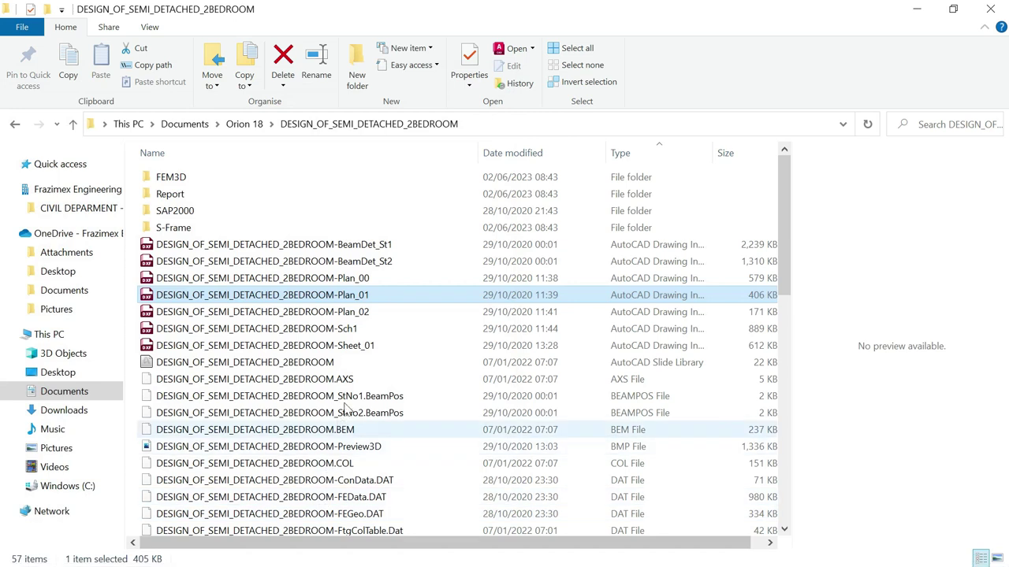
double_click(362, 280)
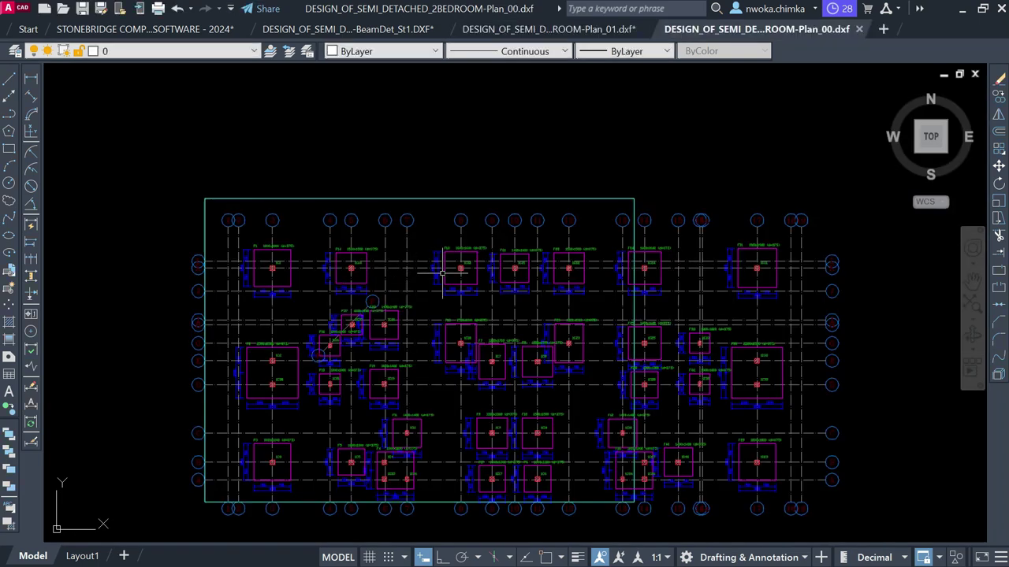
Open the DESIGN_OF_SEMI_DETACHED_2BEDROOM-BeamDet_St2 and Plan_02 DXF drawings from the project folder in File Explorer.
key("super")
left_click(307, 557)
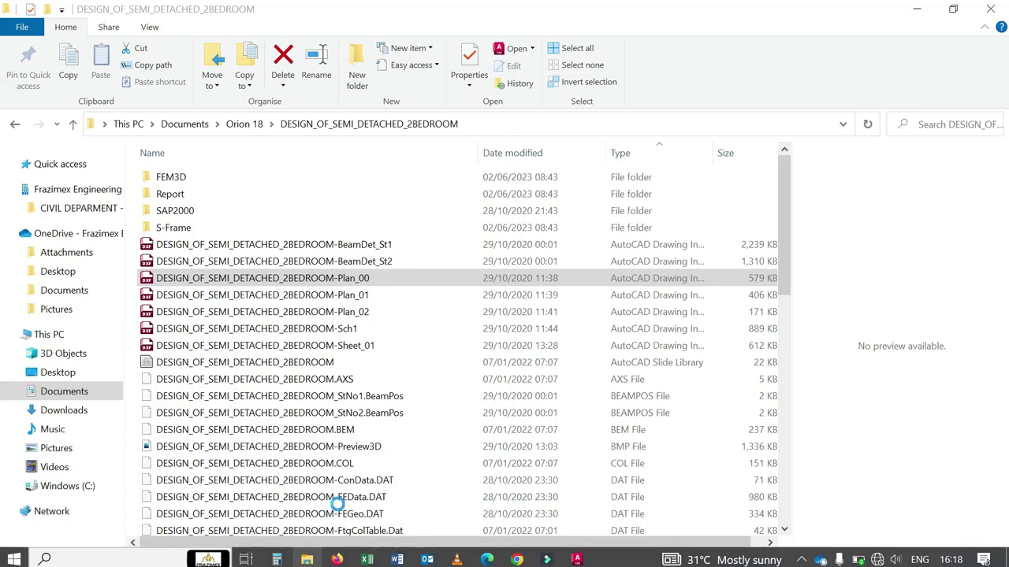
double_click(370, 262)
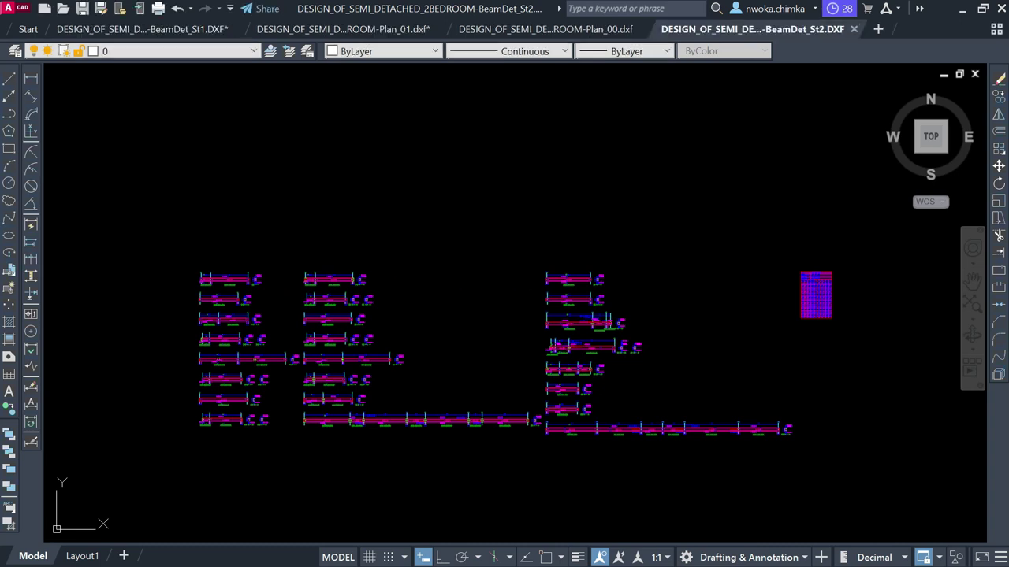
key("super")
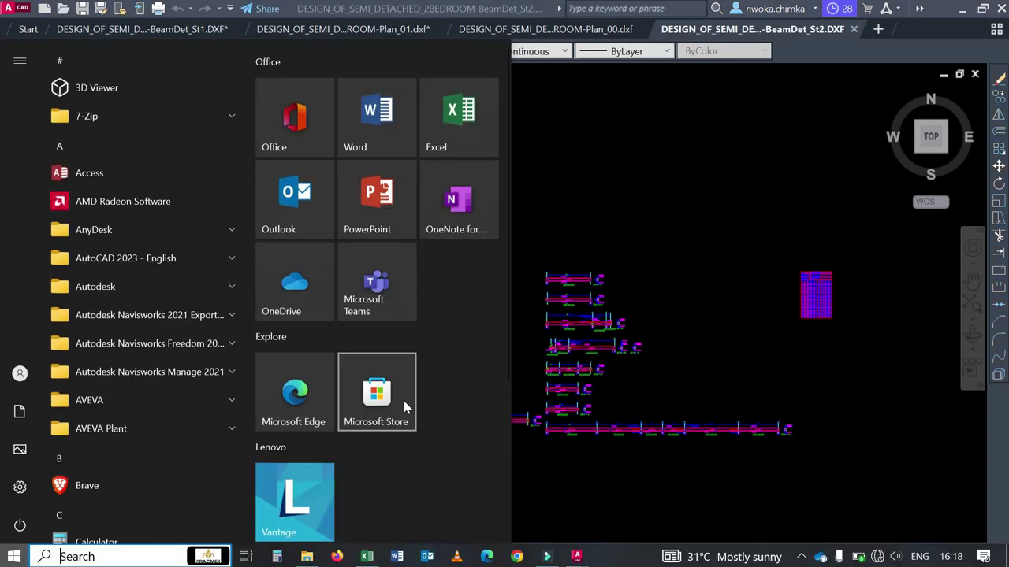
left_click(309, 556)
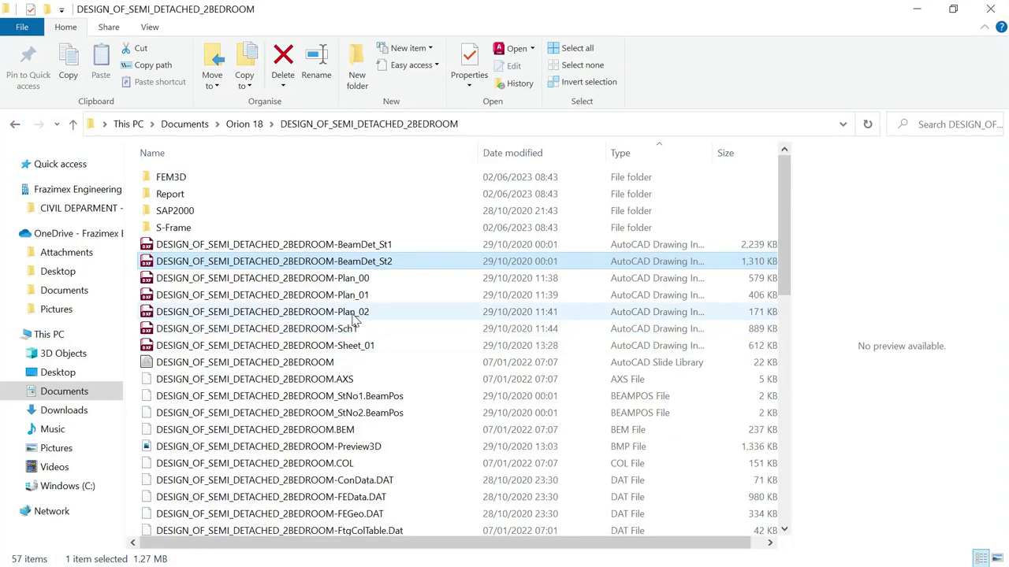
double_click(352, 315)
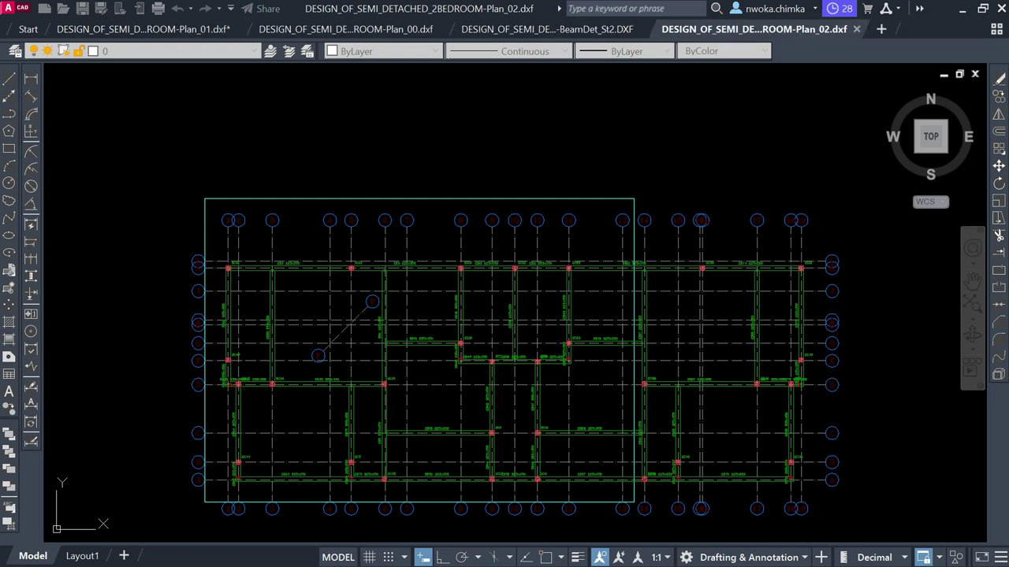
Open the DESIGN_OF_SEMI_DETACHED_2BEDROOM-Sheet_01 DXF drawing from the project folder in File Explorer.
key("super")
scroll(371, 529, "down", 1)
left_click(307, 561)
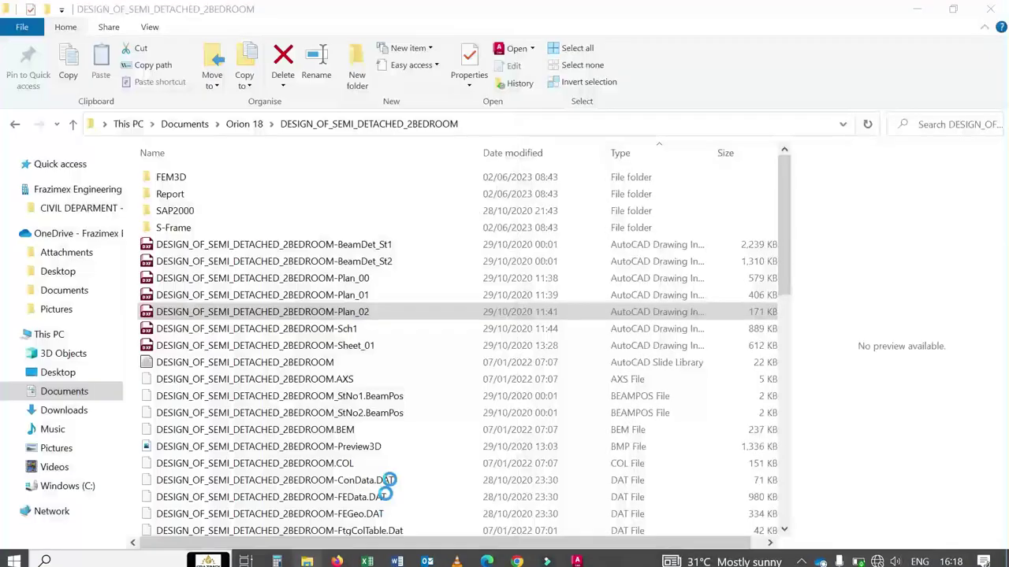
left_click(364, 347)
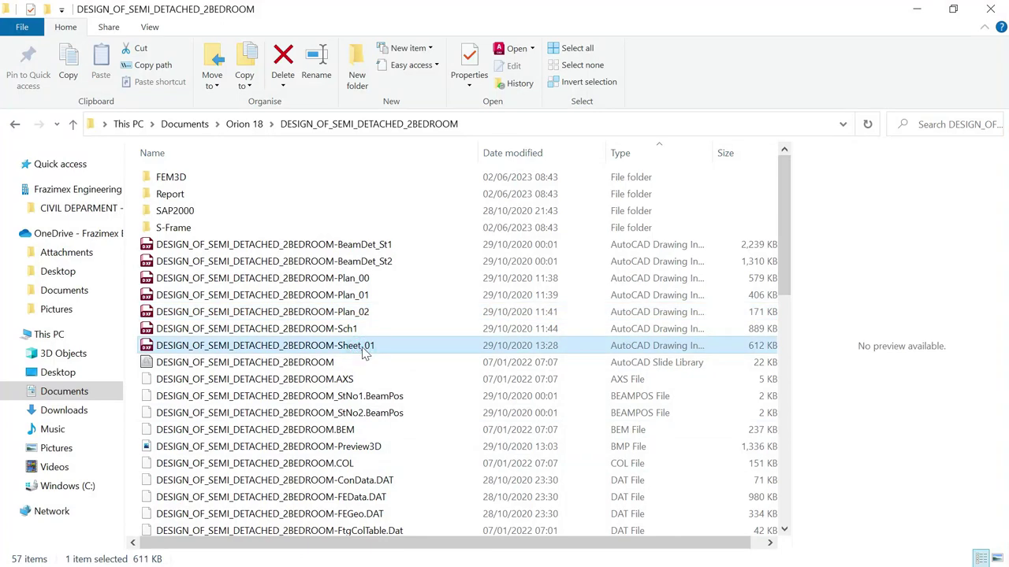
double_click(364, 347)
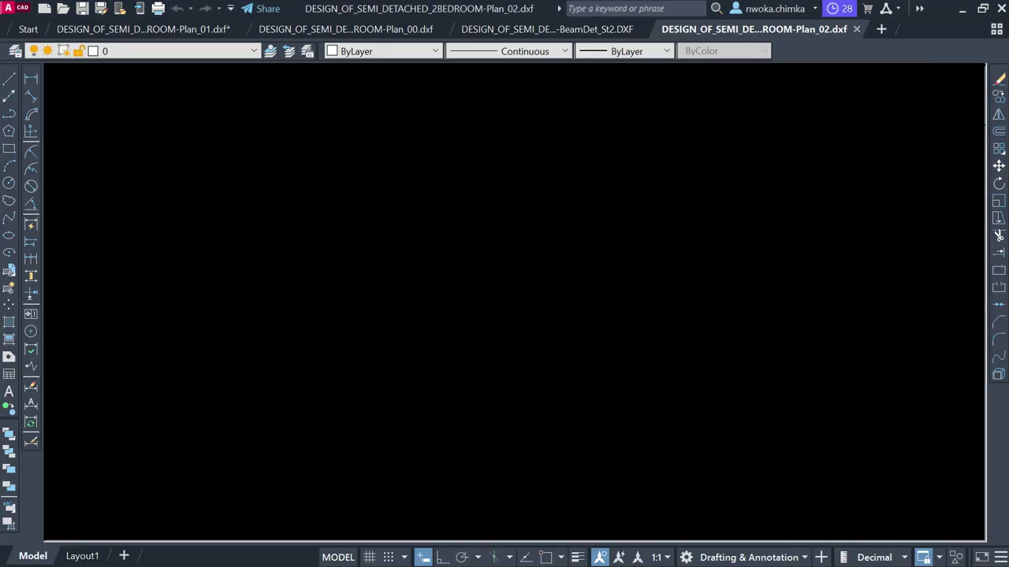
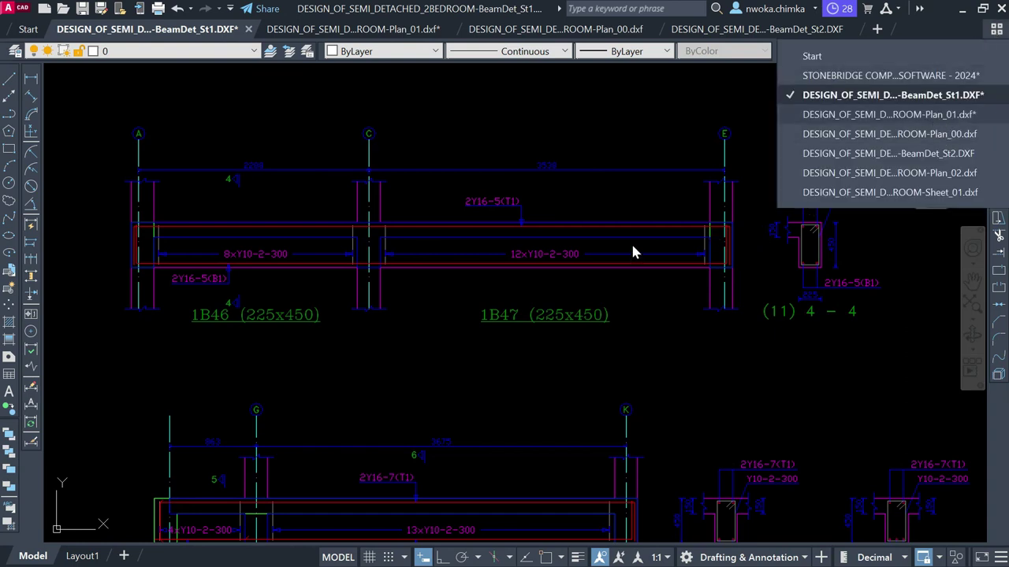
Bring up the open Plan_01 drawing and examine its floor plan layout.
key("Return")
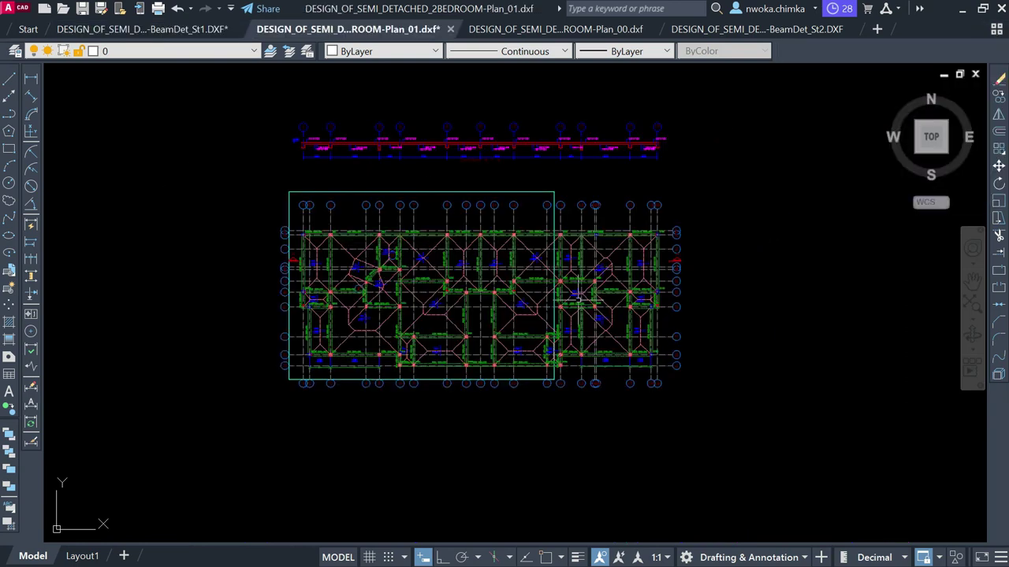
scroll(364, 277, "up", 2)
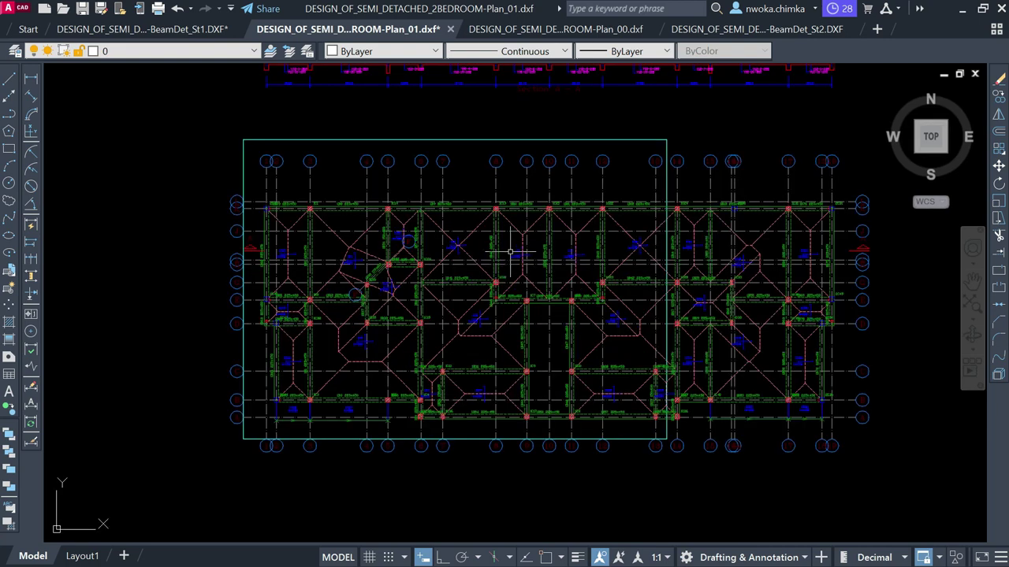
left_click_drag(508, 260, 463, 268)
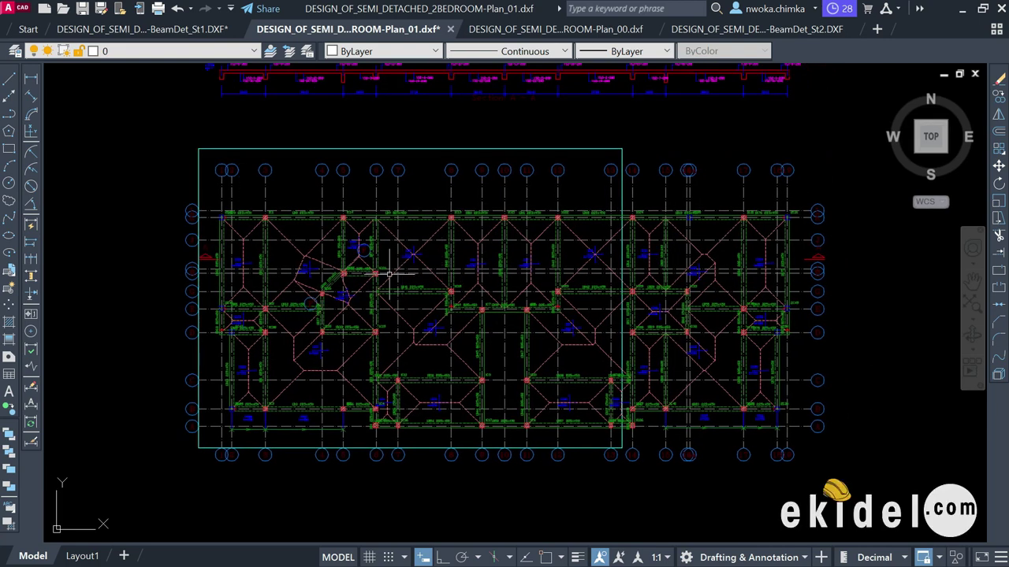
Select the entire Plan_01 drawing, both the floor plan and the section above it, and copy it to the clipboard.
scroll(449, 236, "down", 3)
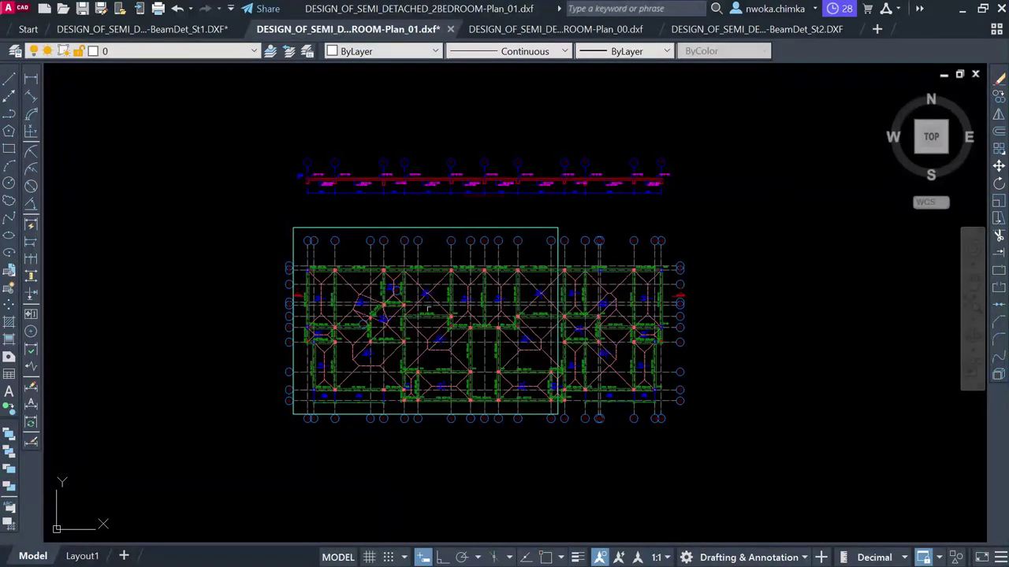
scroll(427, 309, "up", 6)
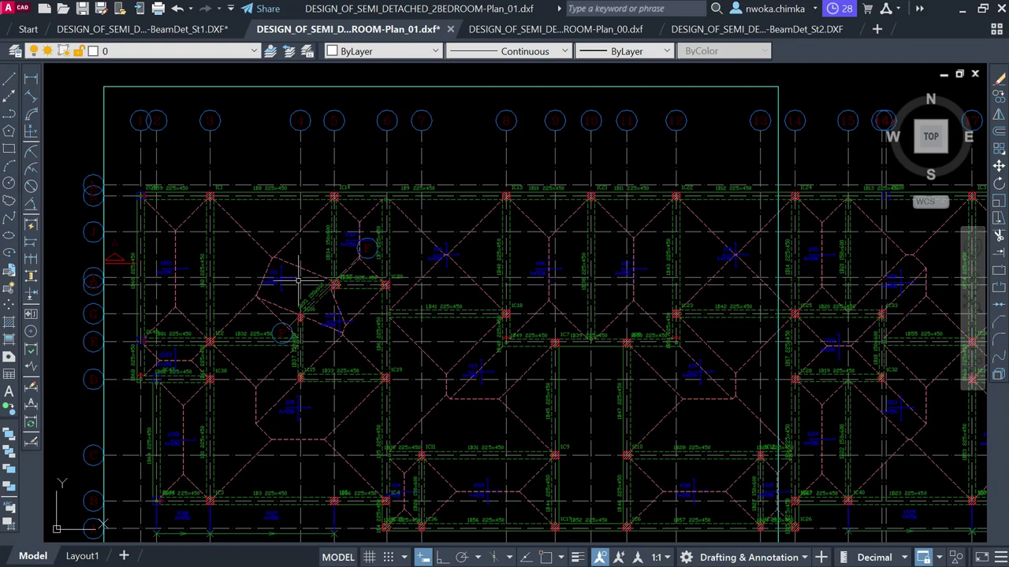
left_click_drag(292, 282, 352, 230)
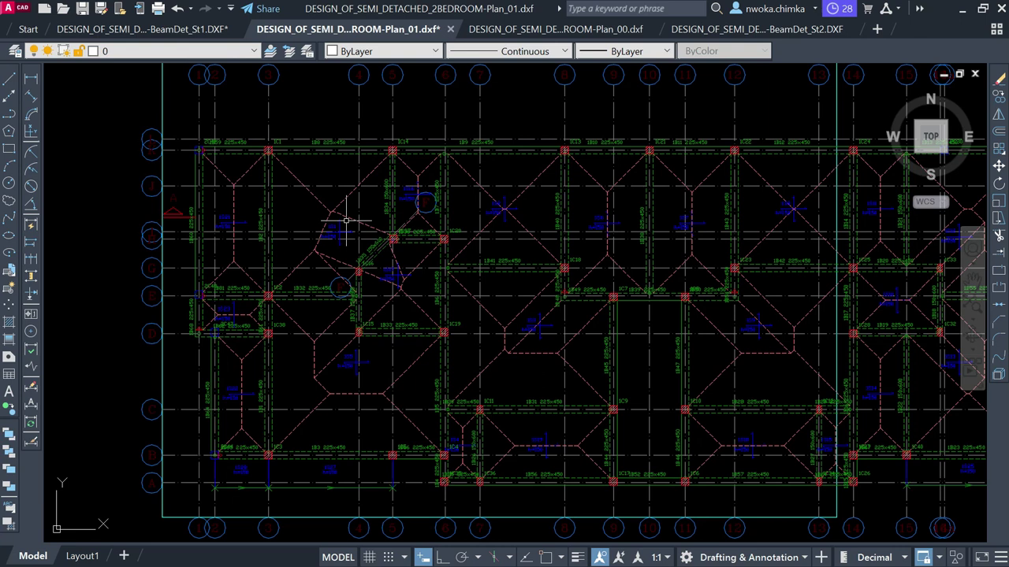
scroll(345, 222, "down", 6)
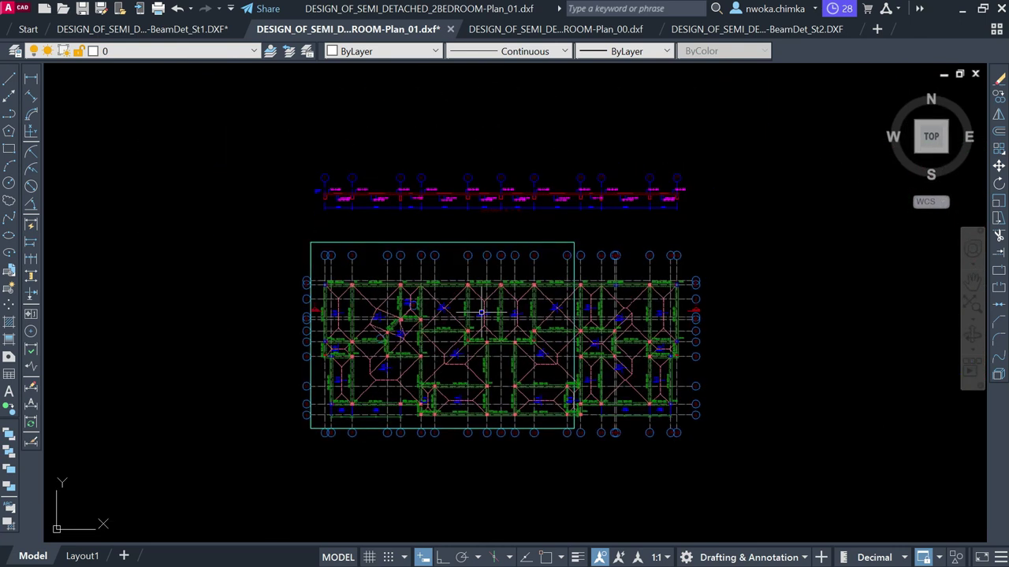
left_click(824, 78)
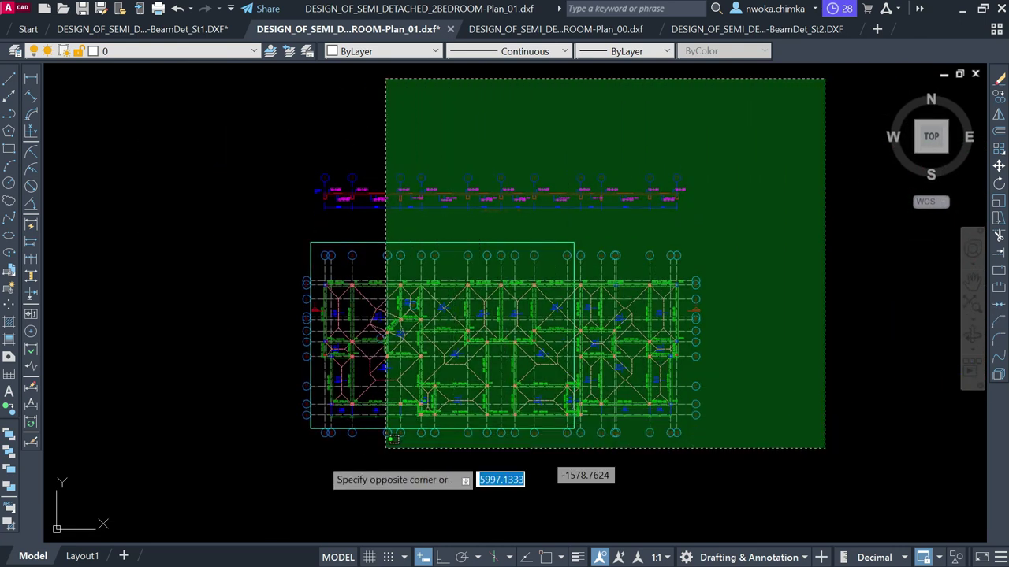
left_click(253, 460)
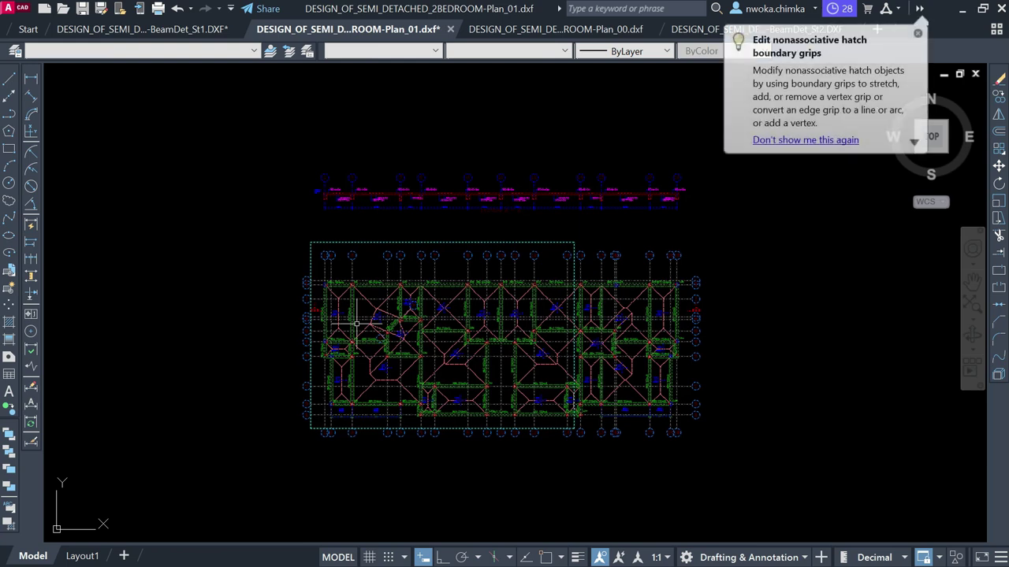
right_click(291, 161)
mouse_move(430, 186)
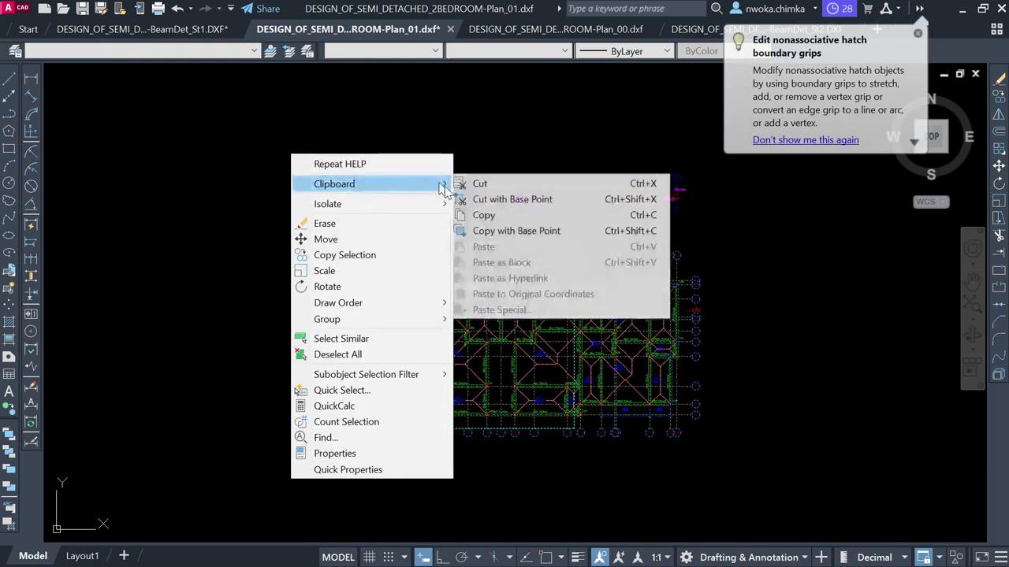
left_click(482, 216)
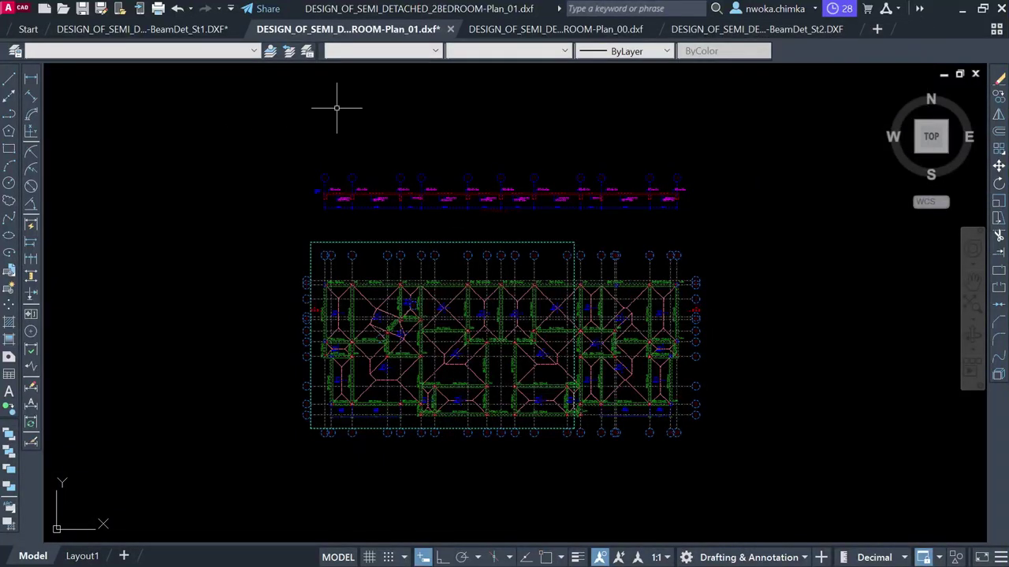
Switch to the Stonebridge Orion software detailing template drawing and close it.
left_click(996, 29)
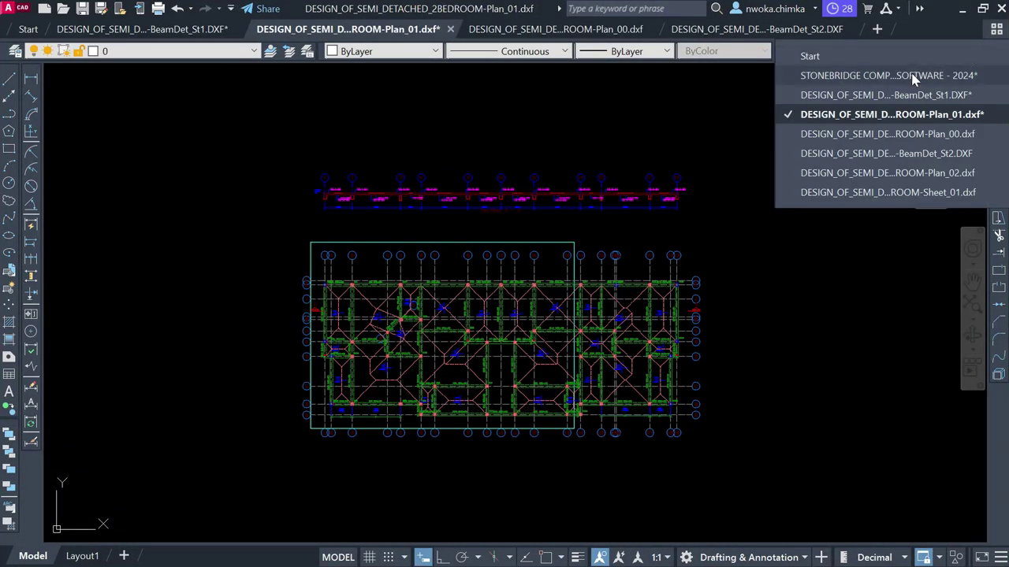
left_click(888, 75)
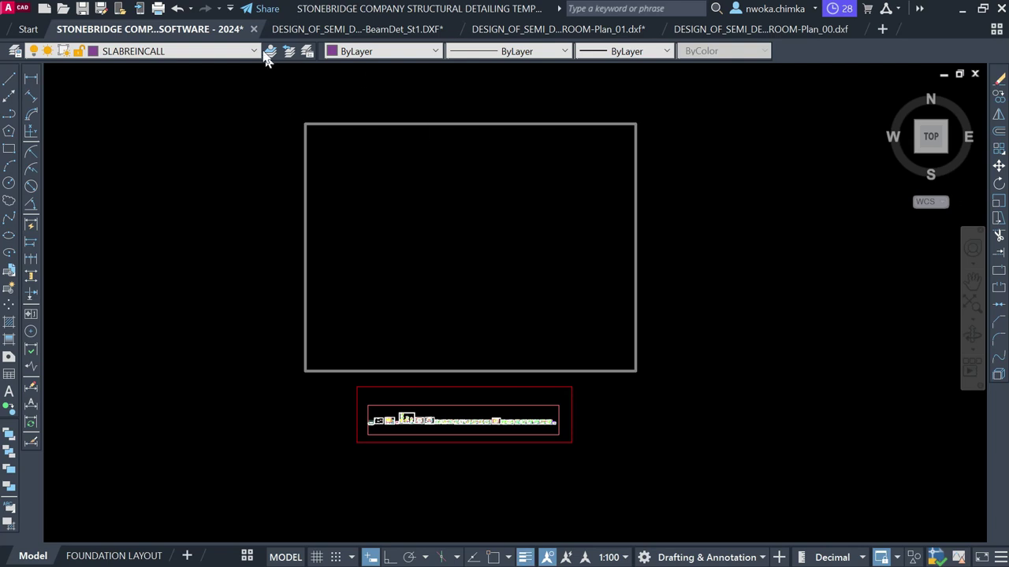
left_click(253, 28)
left_click(558, 349)
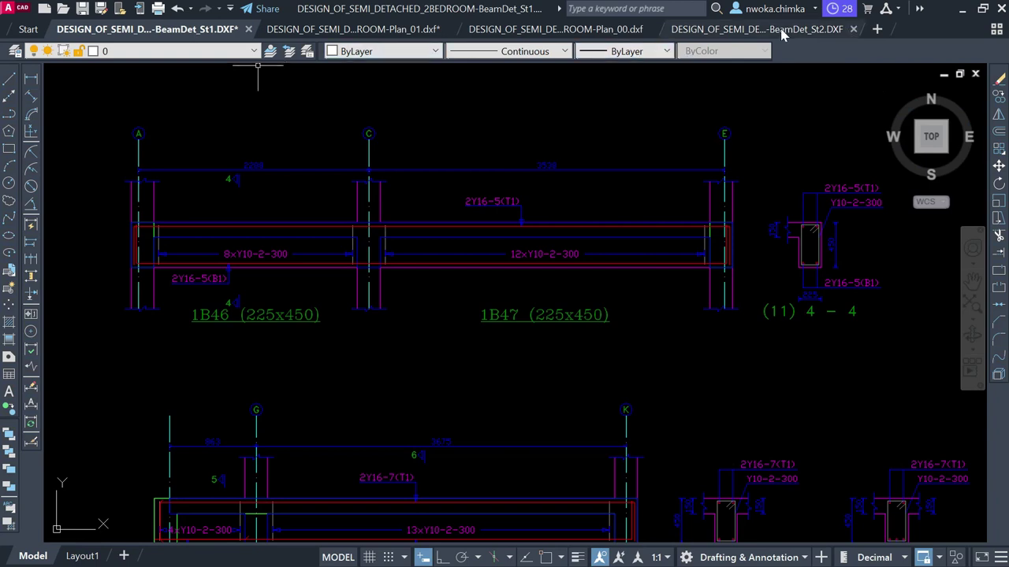
Look over the BeamDet_St1 beam details and return to the Plan_01 drawing.
scroll(621, 258, "down", 2)
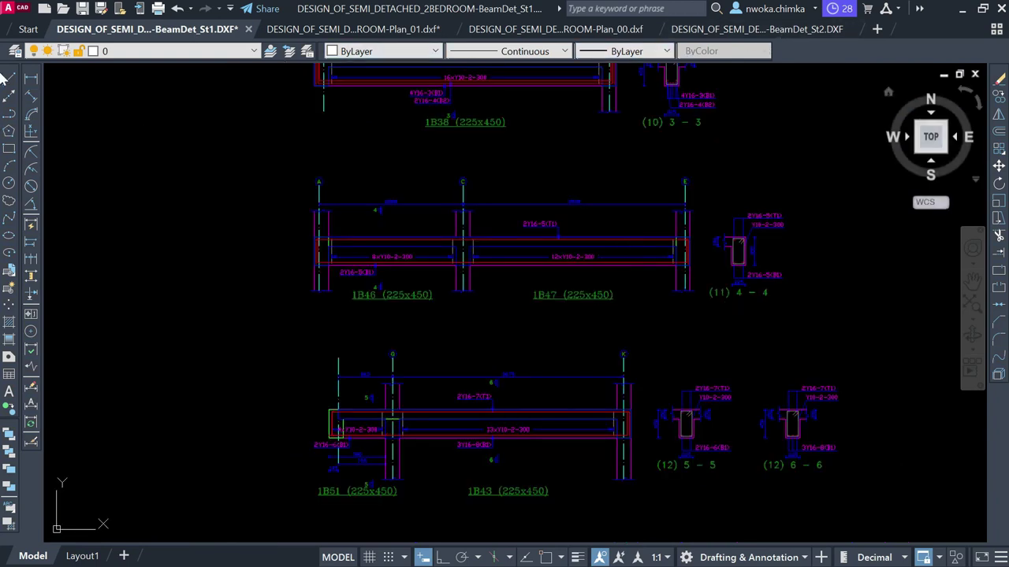
left_click(996, 28)
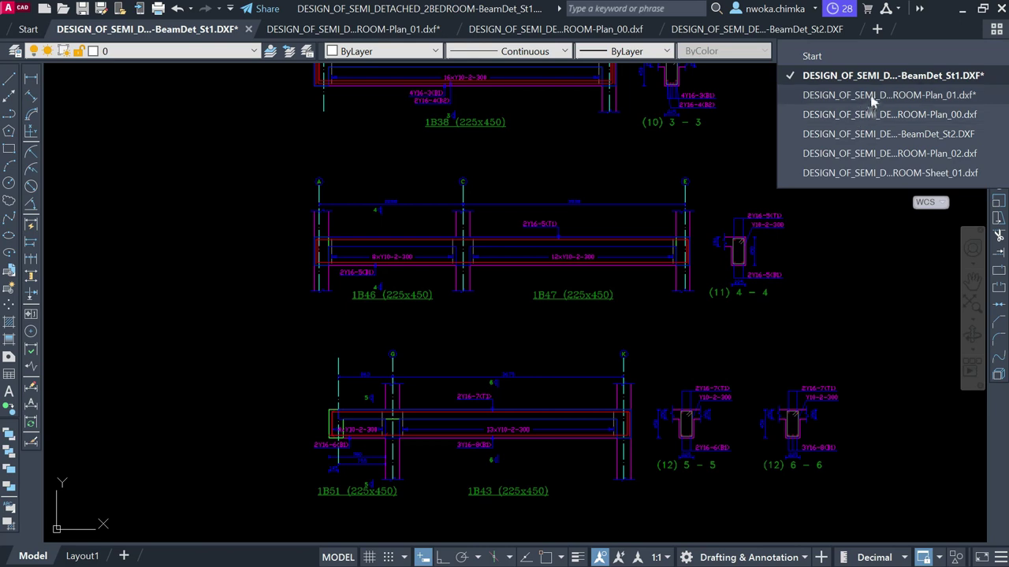
left_click(873, 101)
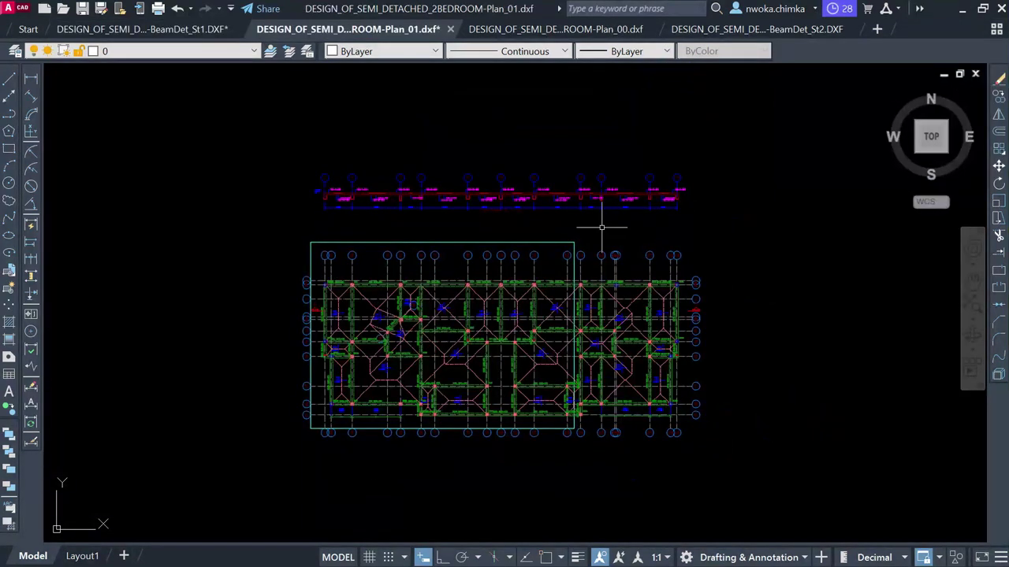
scroll(512, 199, "down", 2)
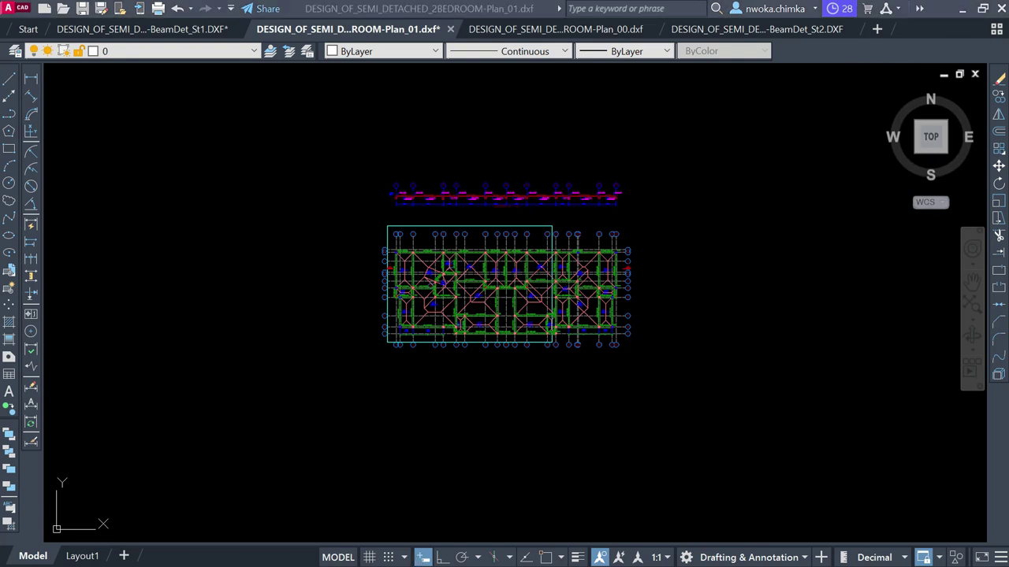
Switch to the StoneBridge template catalogue in Excel and open the Orion Software Detailing Template from it in a full-size AutoCAD window.
key("super")
left_click(366, 556)
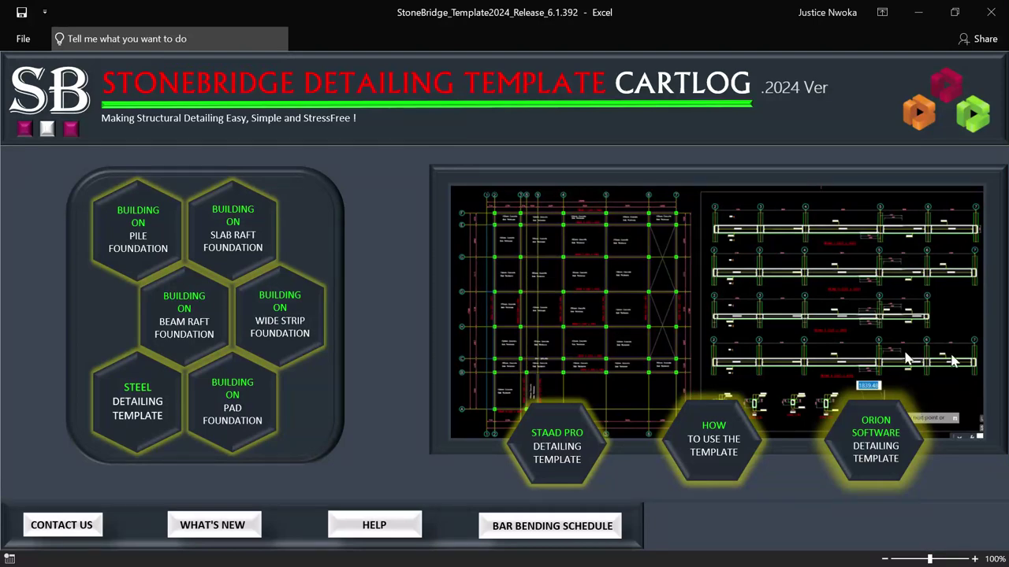
left_click(876, 438)
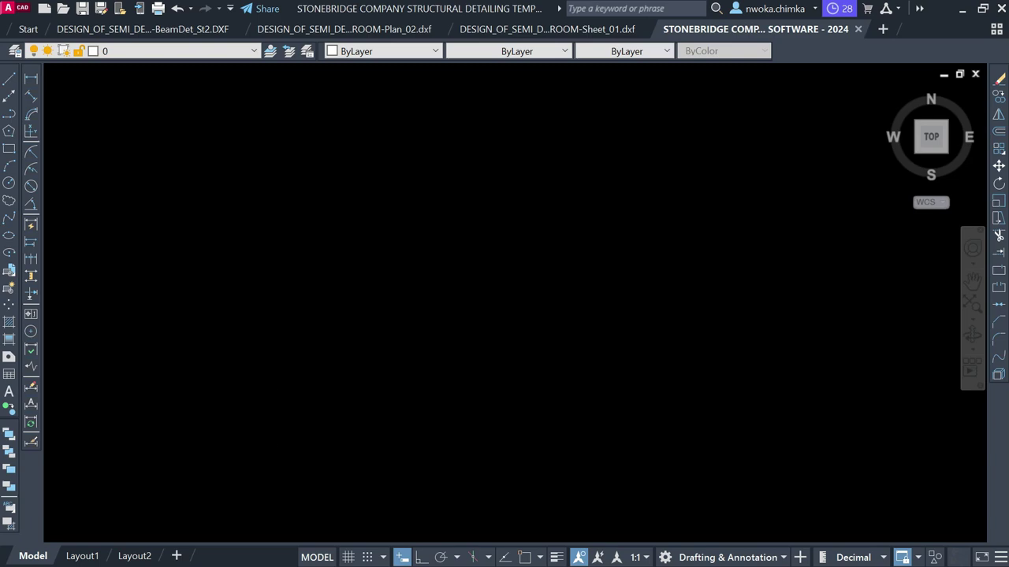
left_click(962, 9)
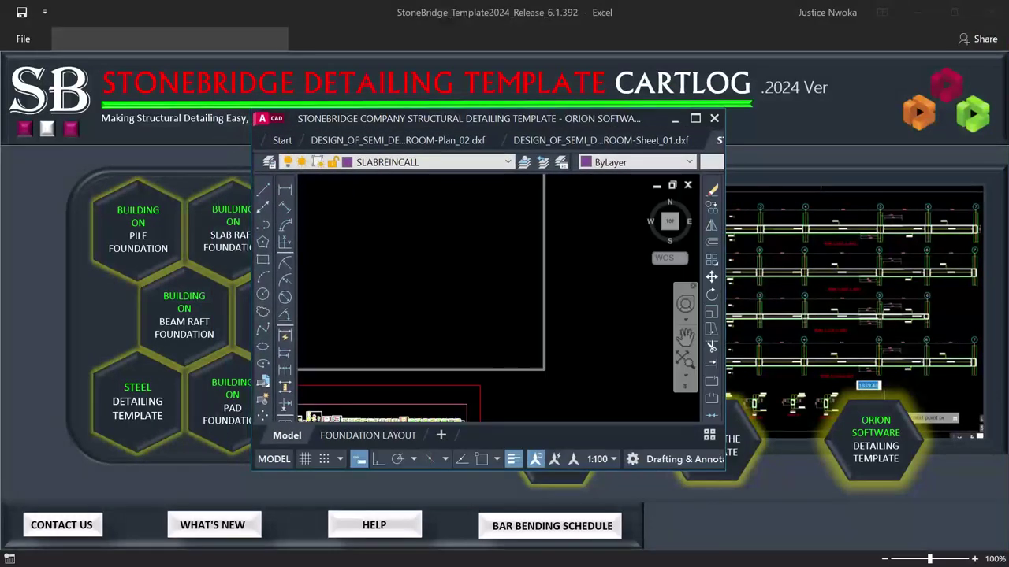
left_click(695, 119)
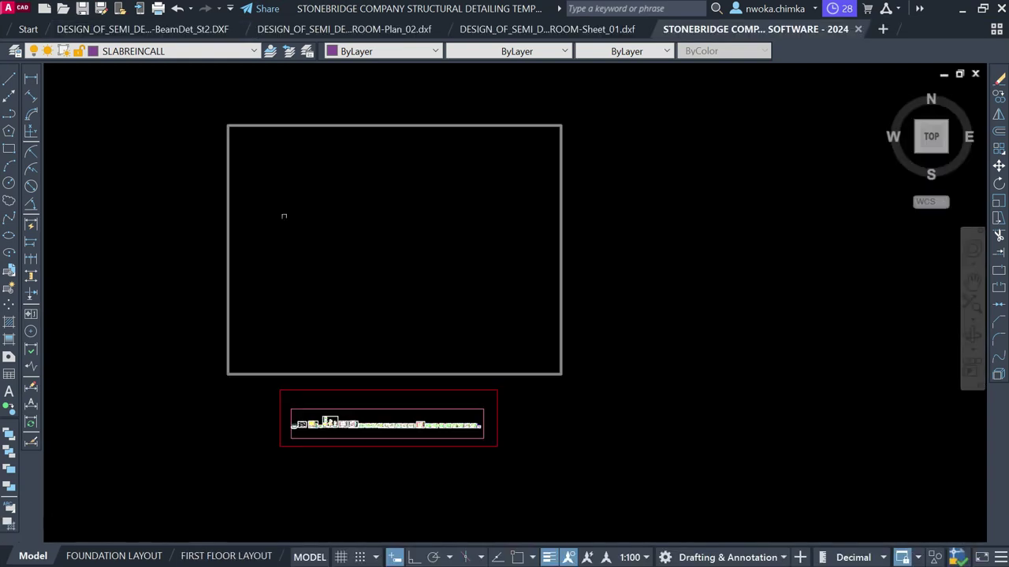
left_click_drag(326, 197, 475, 211)
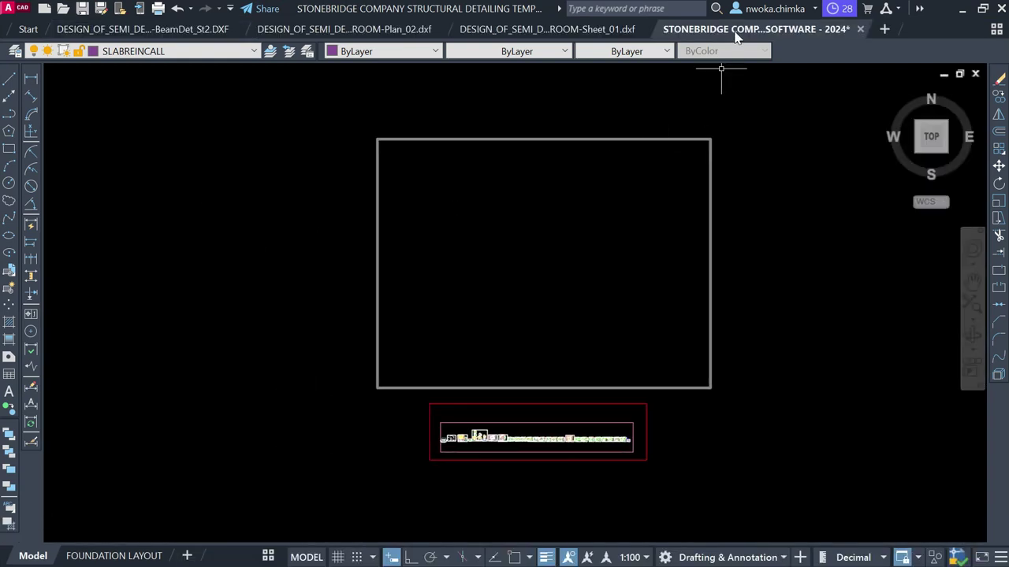
mouse_move(761, 29)
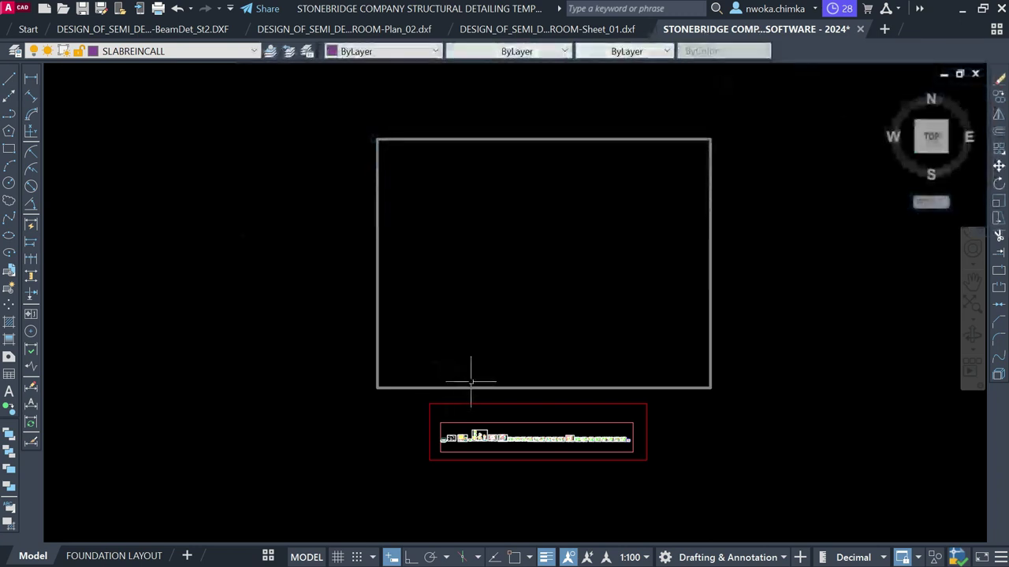
scroll(482, 265, "up", 2)
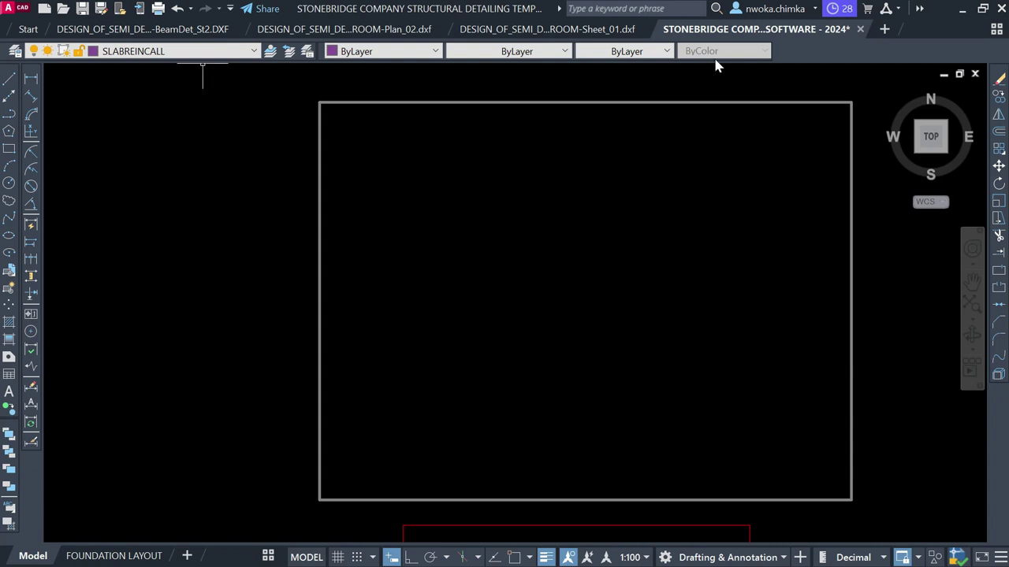
Return to the Plan_01 drawing and copy its whole floor plan and section to the clipboard.
left_click(997, 29)
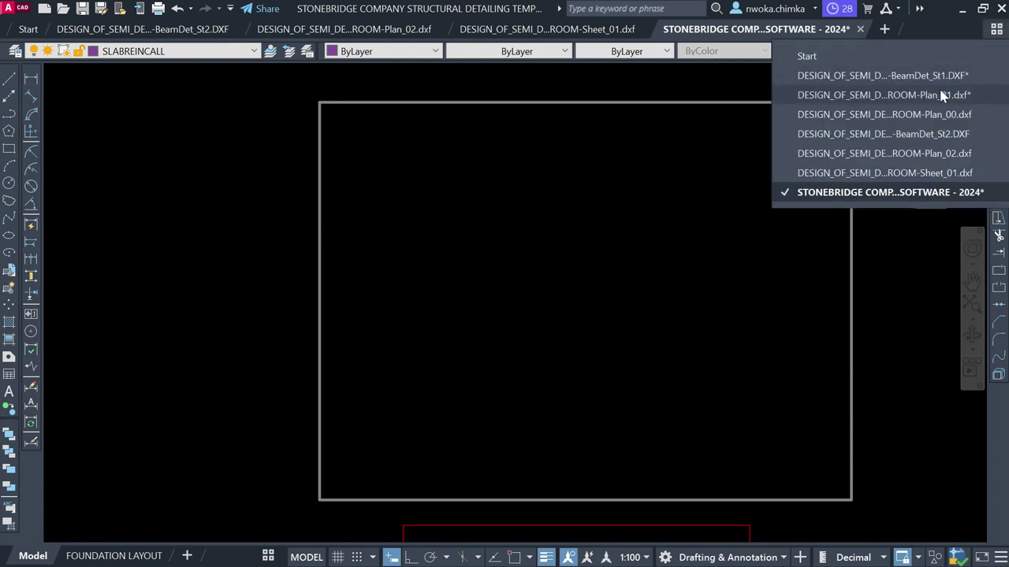
left_click(881, 96)
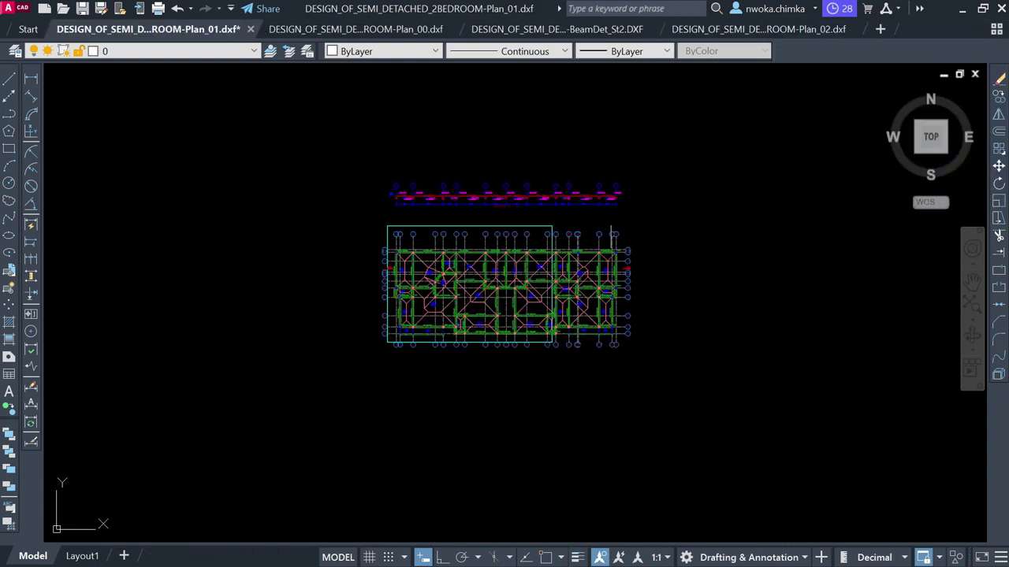
left_click(725, 122)
left_click(172, 453)
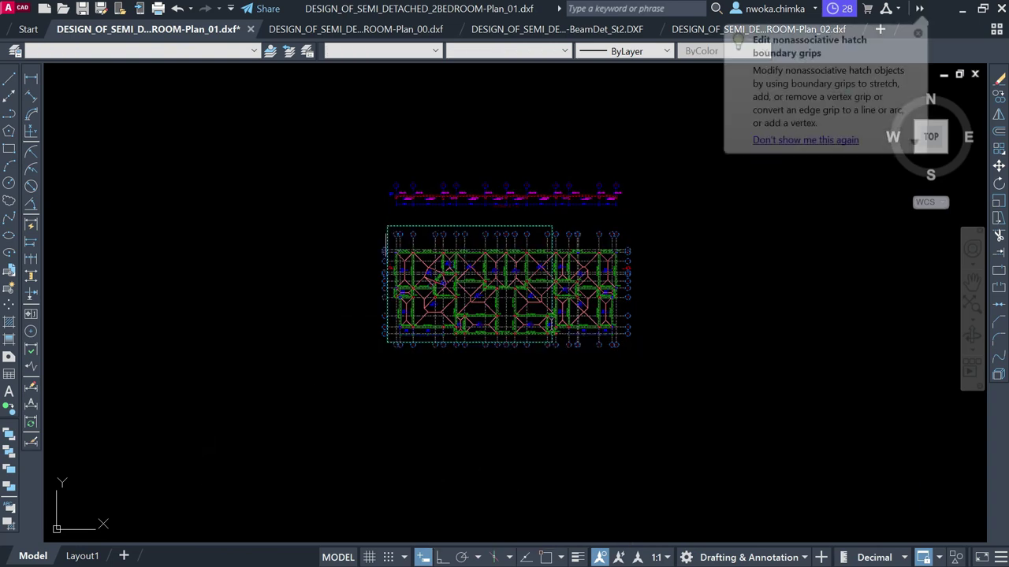
right_click(382, 226)
mouse_move(444, 275)
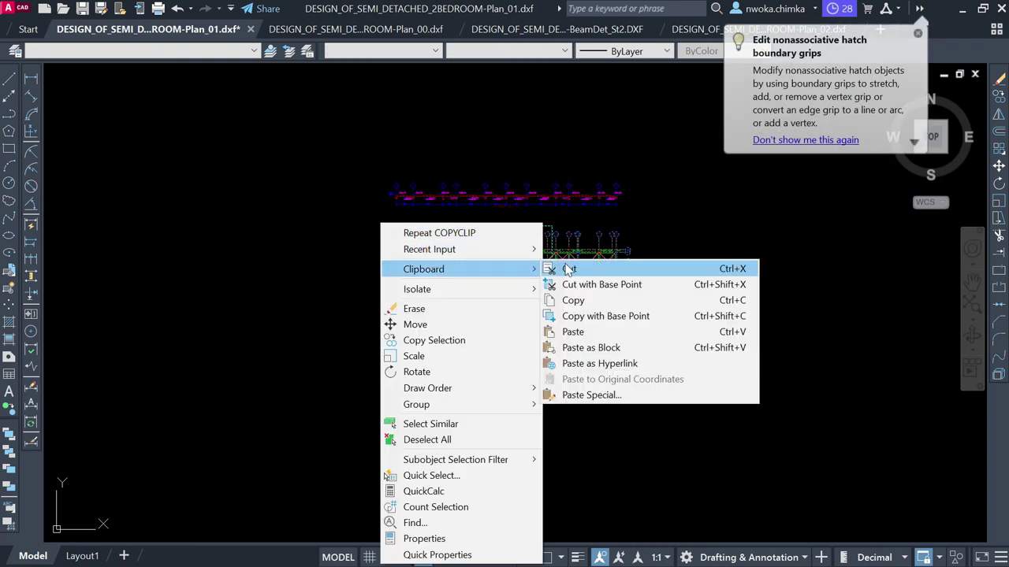
left_click(572, 300)
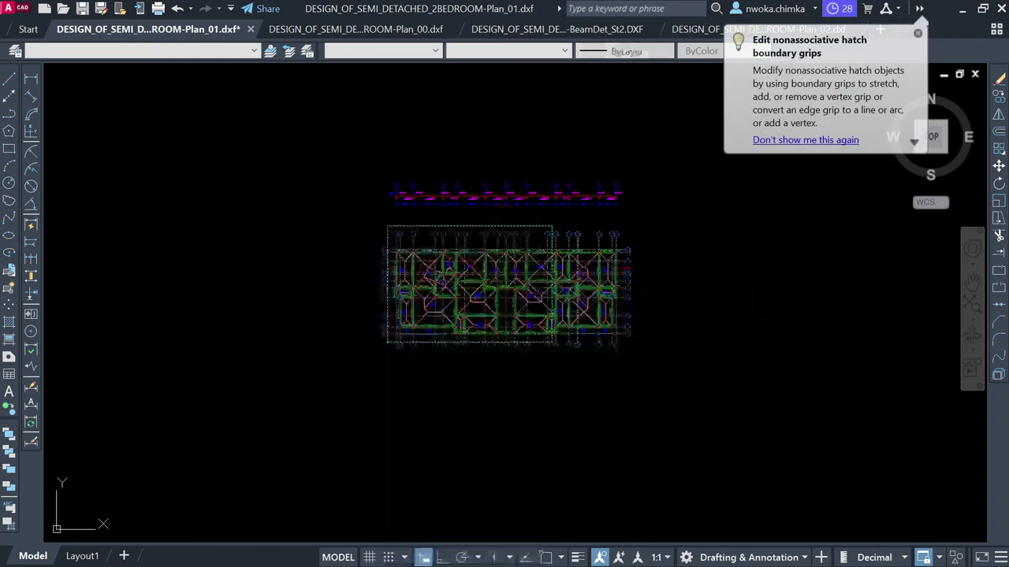
left_click(916, 36)
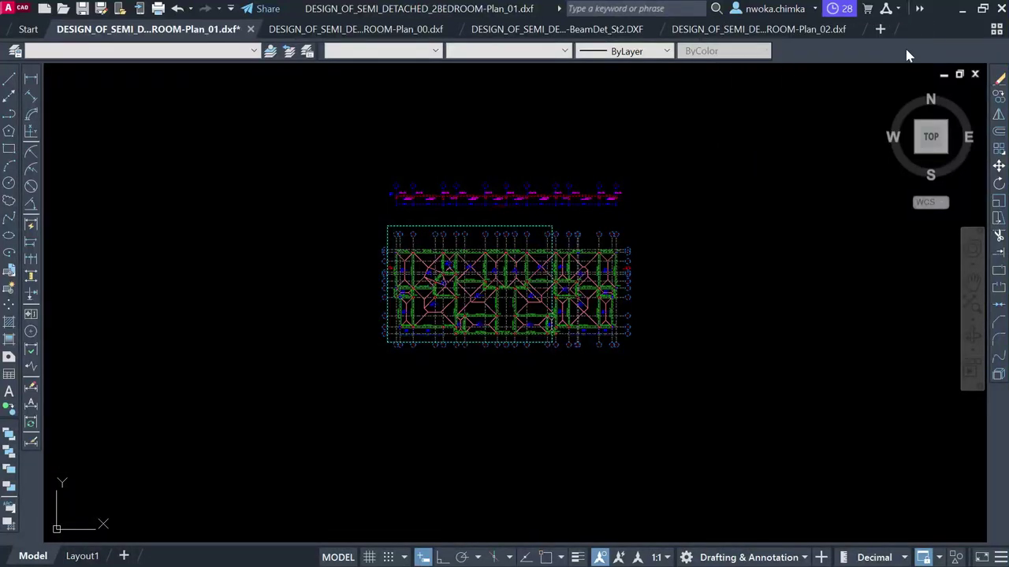
Paste the copied Plan_01 floor plan and section into the large empty frame of the Stonebridge Orion template drawing.
left_click(996, 29)
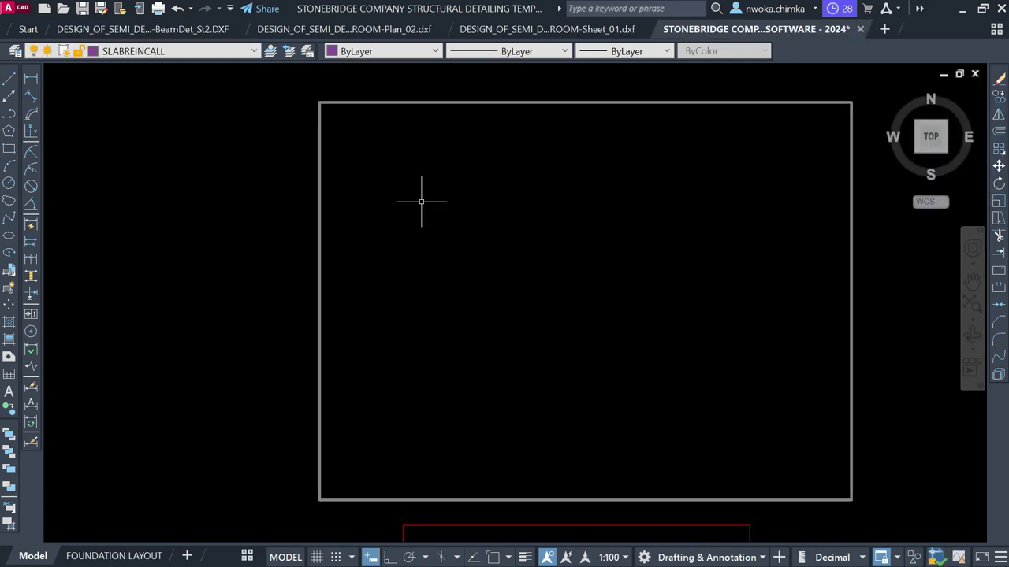
right_click(401, 178)
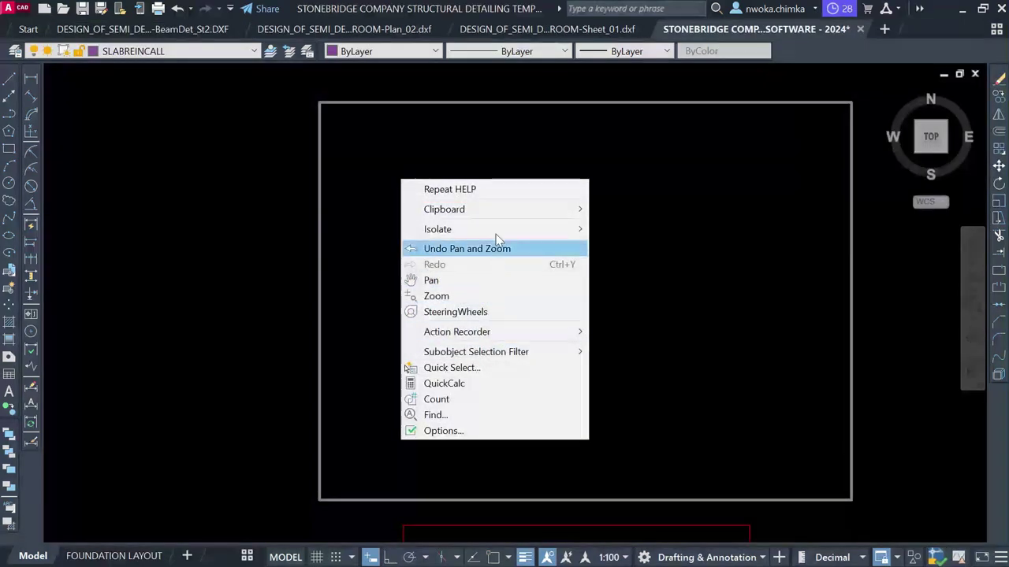
mouse_move(506, 218)
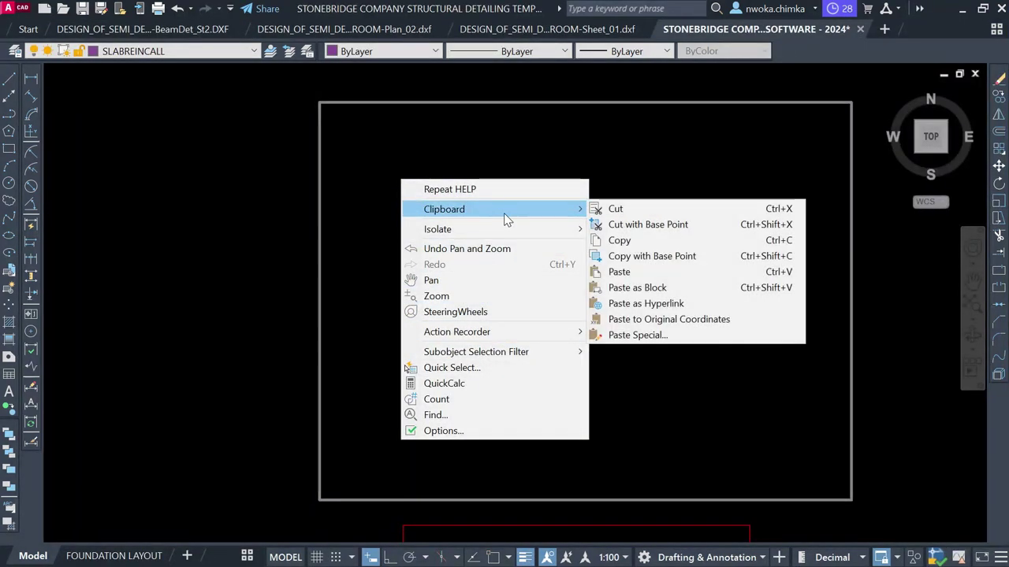
left_click(621, 271)
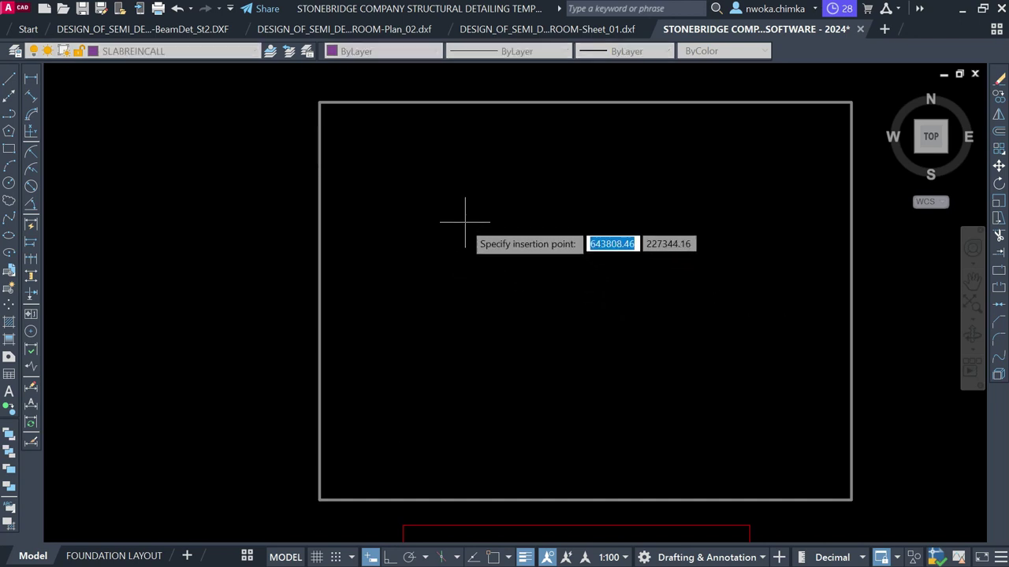
left_click(418, 284)
scroll(459, 242, "up", 5)
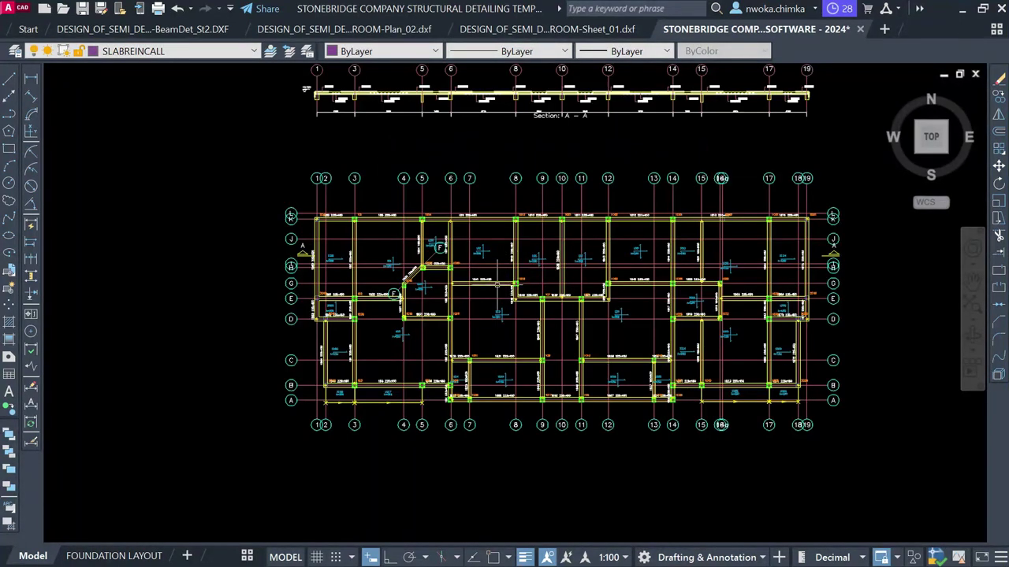
scroll(498, 285, "up", 2)
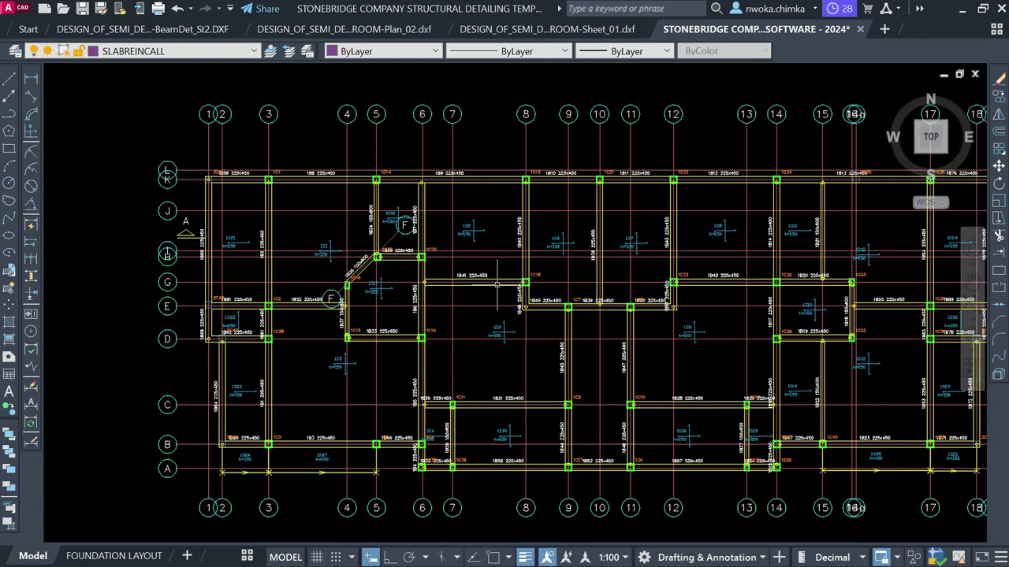
scroll(449, 259, "up", 2)
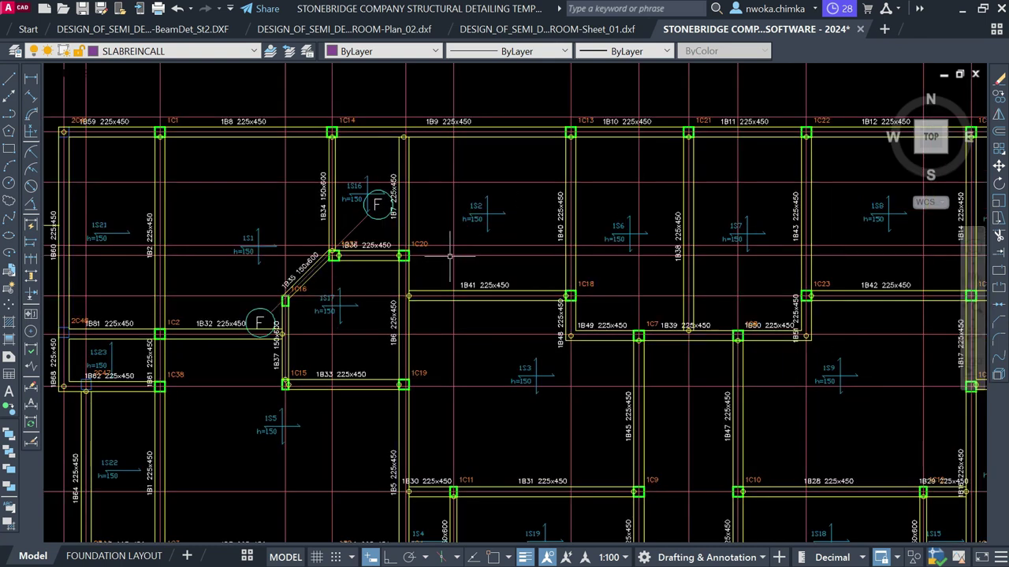
Return to the Plan_01 drawing and arrange the open files so the Stonebridge template comes directly after it.
scroll(472, 256, "down", 2)
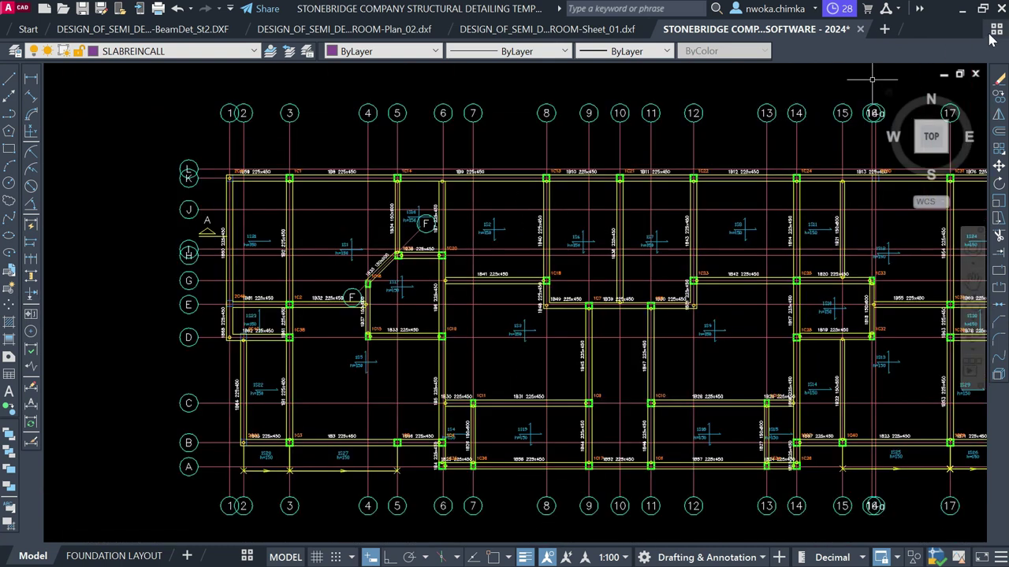
left_click_drag(750, 29, 126, 29)
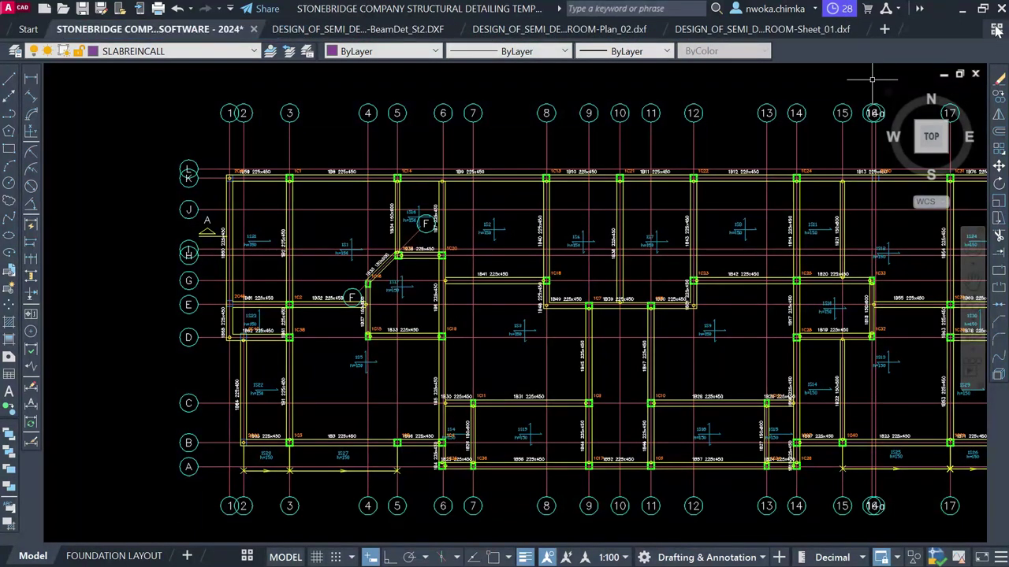
left_click(996, 29)
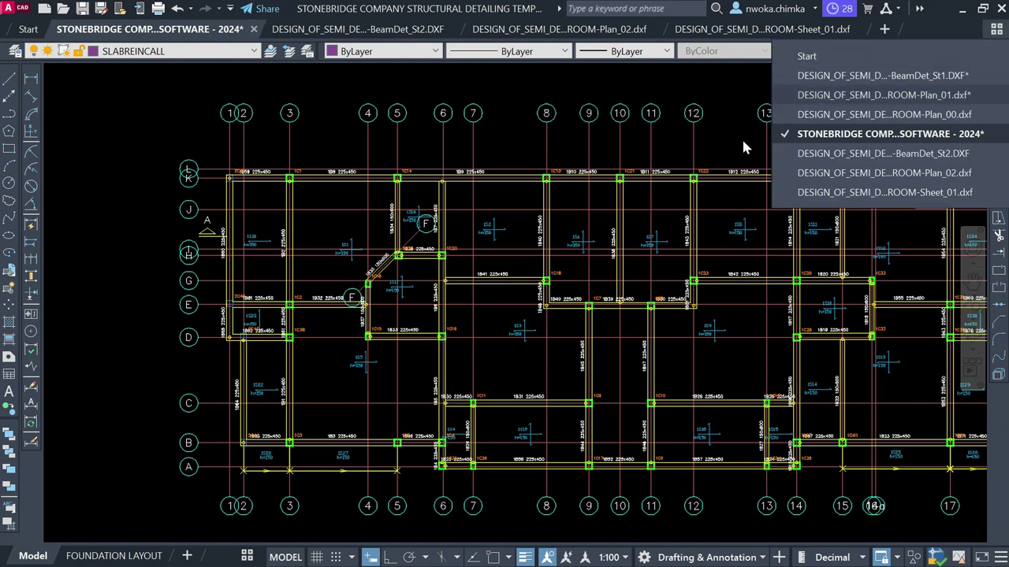
left_click(882, 95)
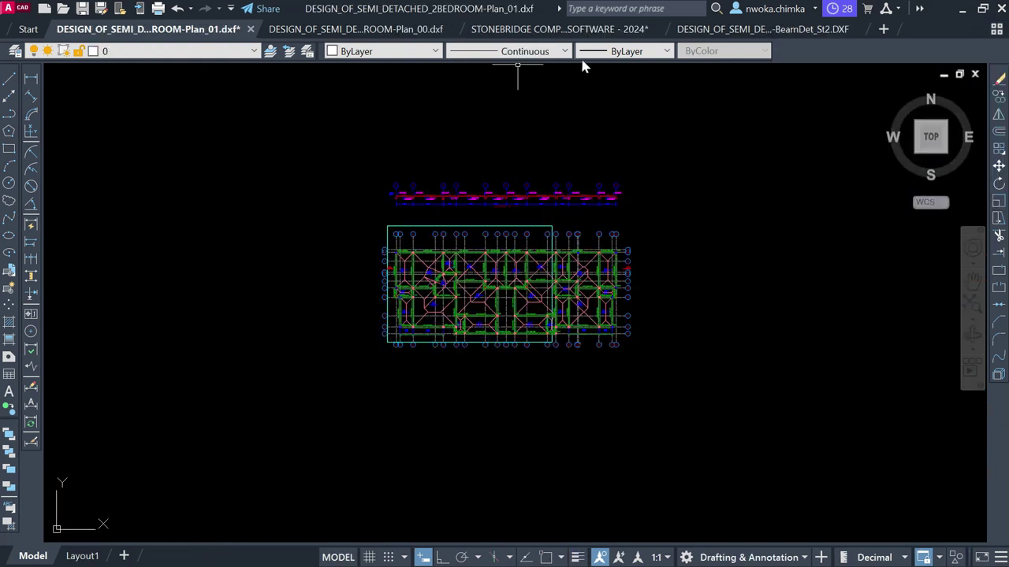
mouse_move(505, 30)
left_click_drag(505, 30, 313, 31)
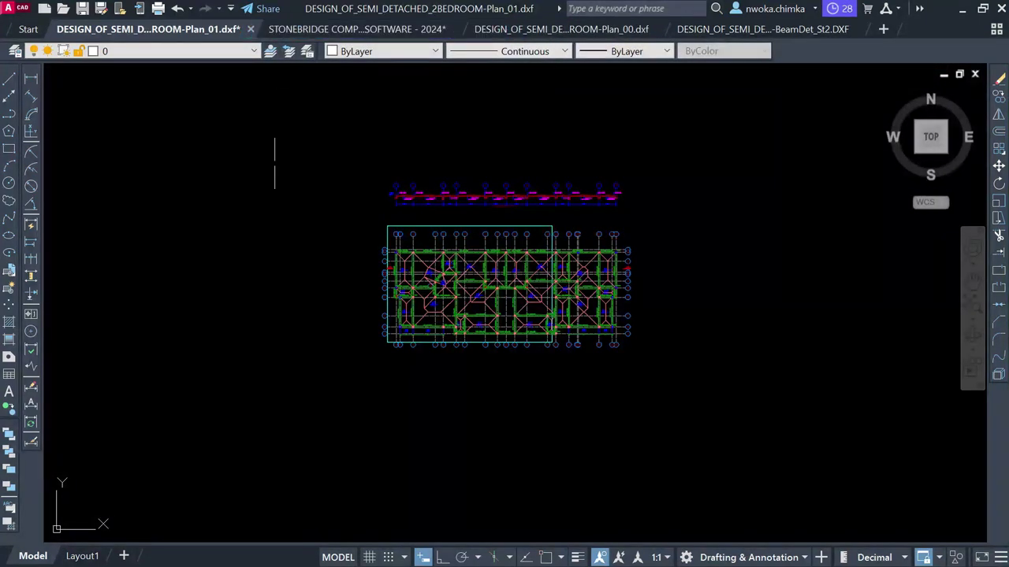
Copy the whole Plan_01 floor plan and its section to the clipboard again.
scroll(472, 200, "up", 2)
scroll(471, 254, "up", 4)
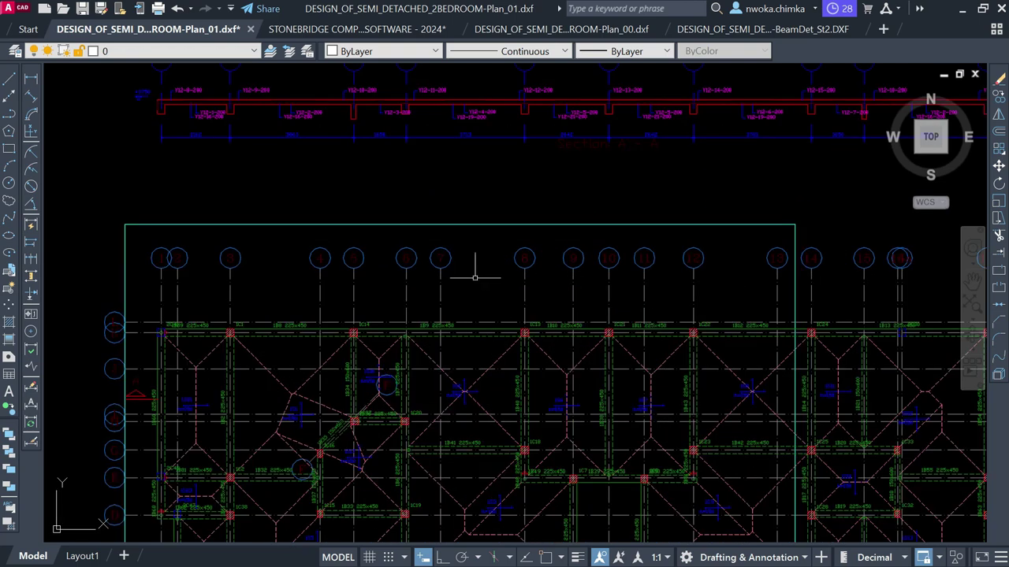
scroll(472, 271, "down", 2)
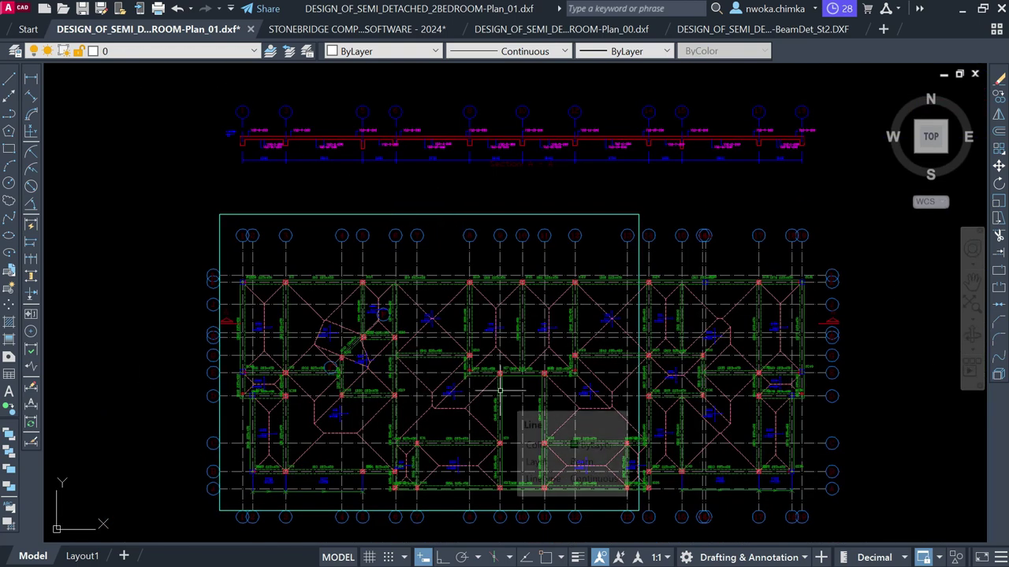
scroll(484, 369, "up", 3)
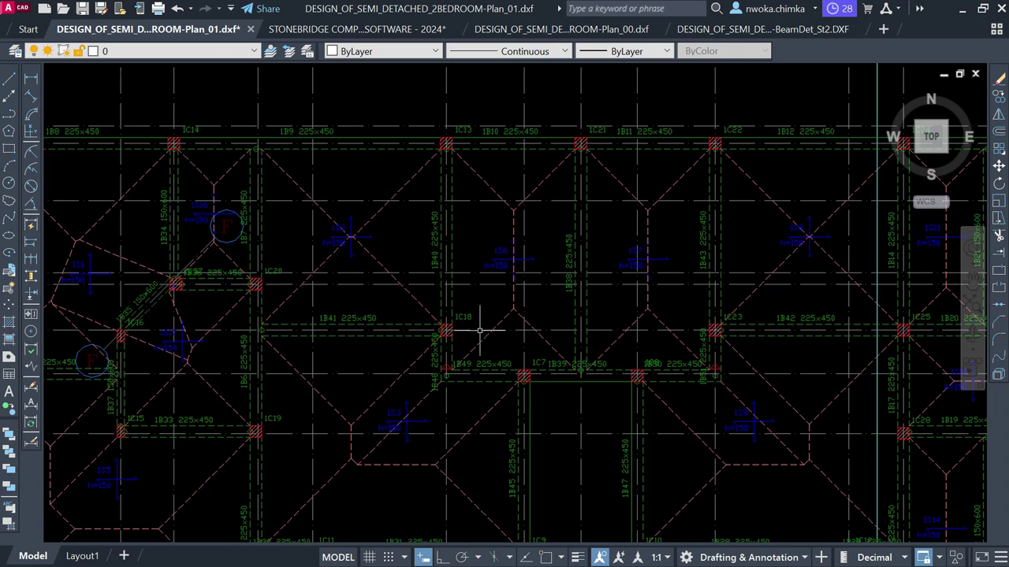
scroll(481, 331, "down", 6)
left_click(751, 124)
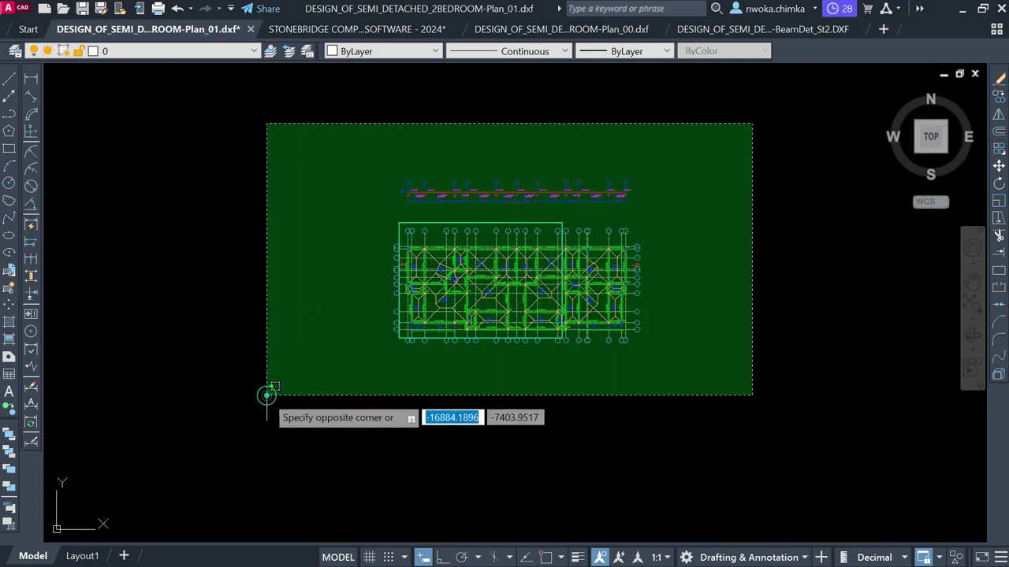
left_click(265, 397)
right_click(448, 174)
mouse_move(615, 227)
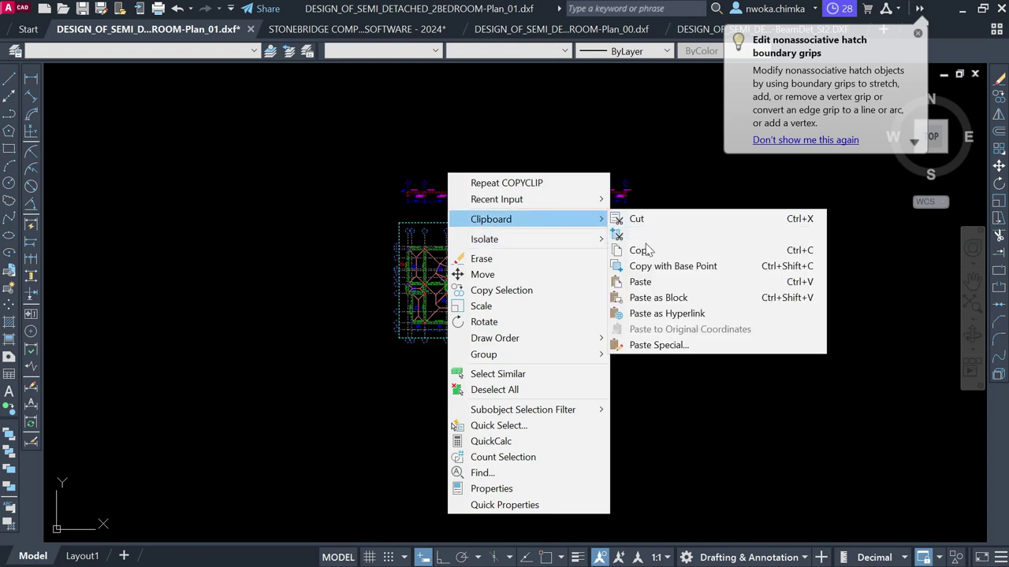
left_click(636, 249)
key("Escape")
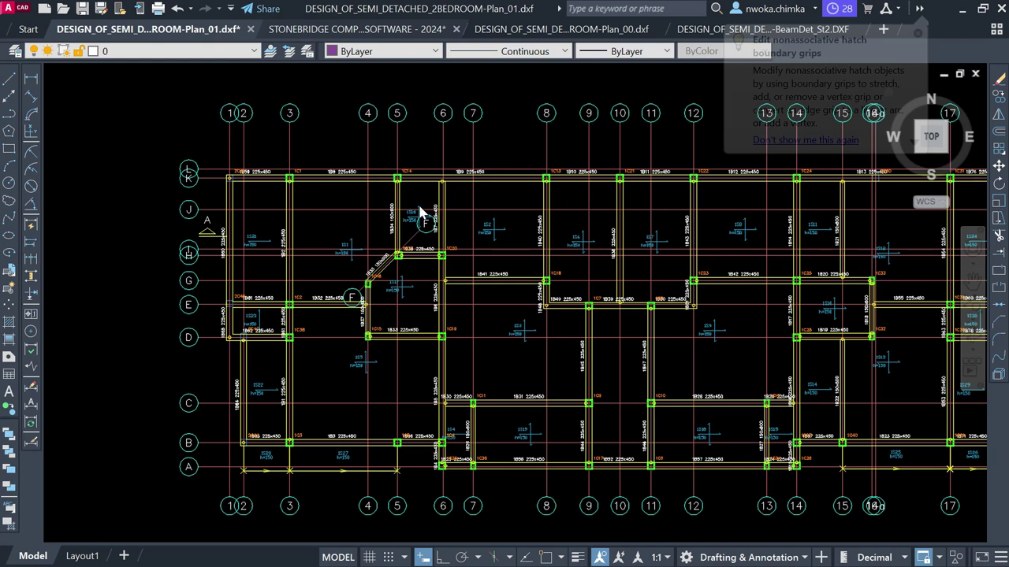
Switch to the Stonebridge template drawing and paste a second copy of the Plan_01 plan and section in the empty space beside the first.
left_click(357, 29)
scroll(386, 315, "down", 1)
scroll(513, 186, "up", 4)
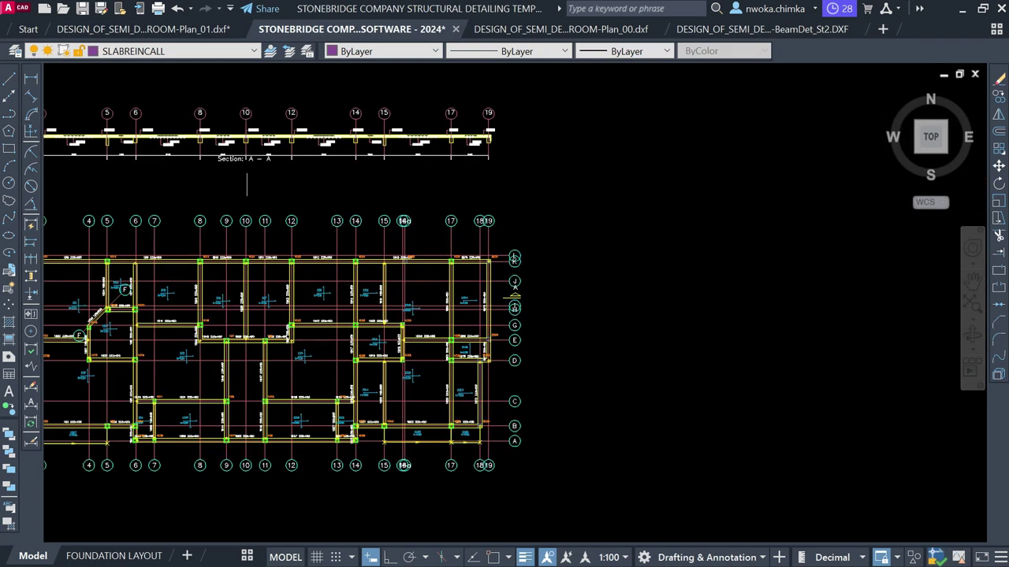
scroll(246, 184, "down", 5)
right_click(459, 144)
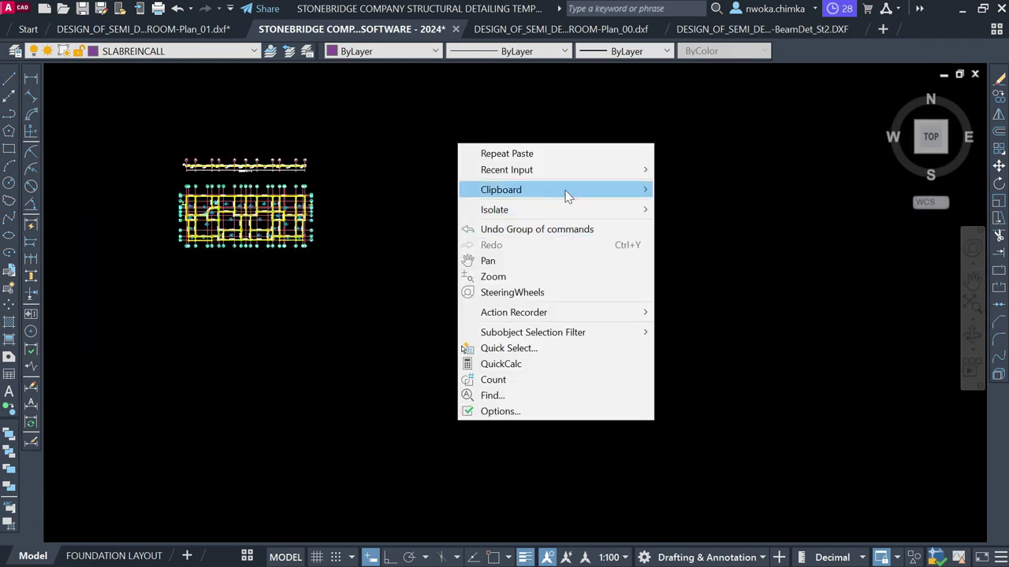
mouse_move(566, 196)
left_click(682, 251)
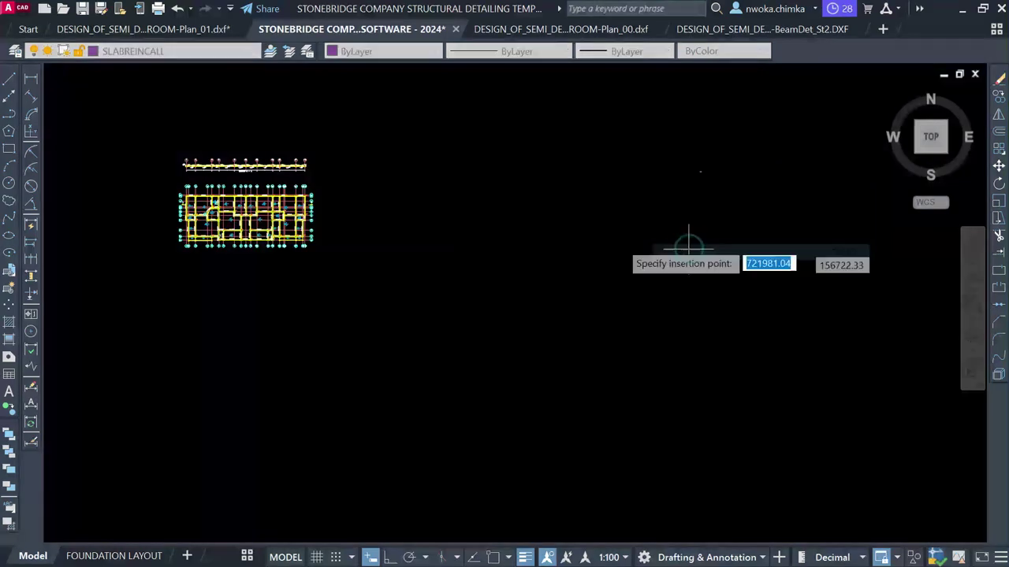
left_click(509, 227)
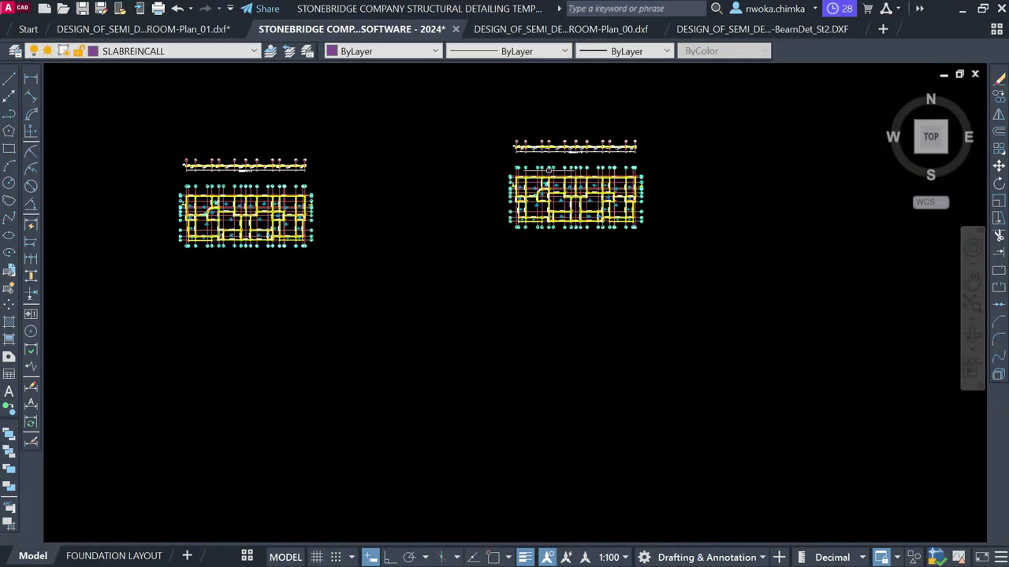
Compare the Section A-A slab reinforcement and labels in the Stonebridge template with the same section in the original Plan_01 drawing.
scroll(548, 169, "up", 4)
scroll(501, 282, "up", 2)
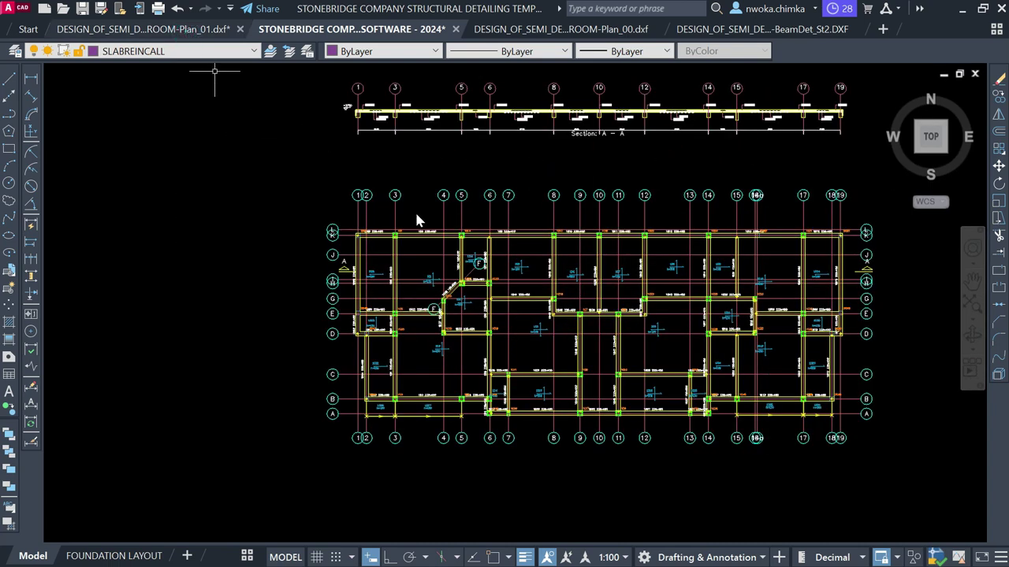
left_click_drag(514, 256, 439, 298)
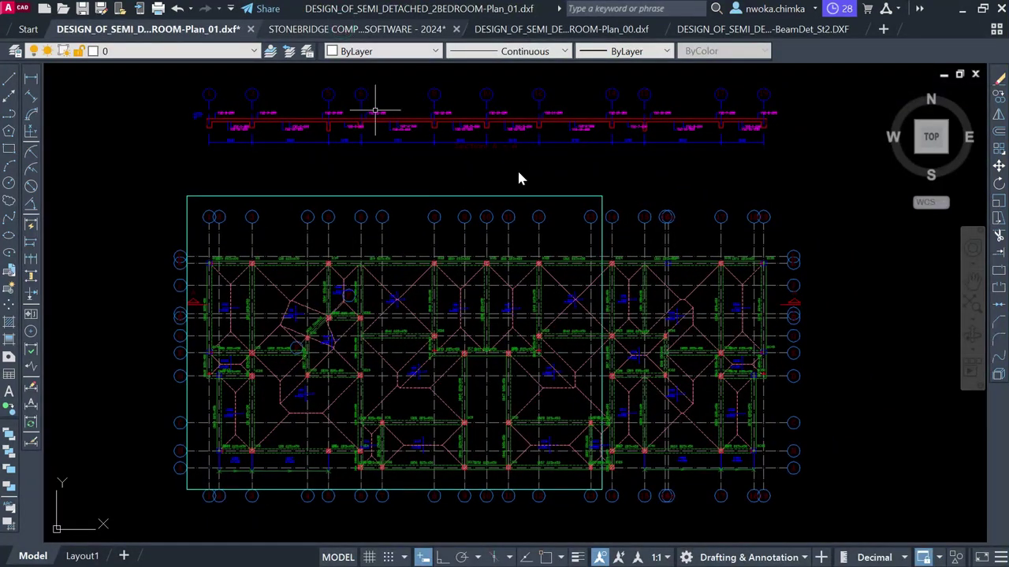
key("ctrl+Tab")
left_click_drag(460, 88, 456, 159)
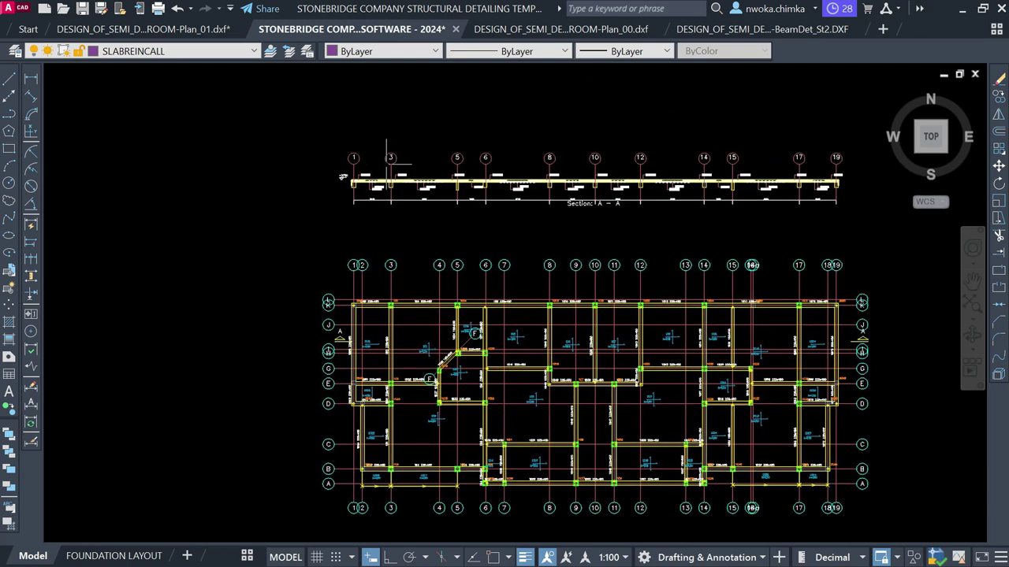
scroll(363, 171, "up", 10)
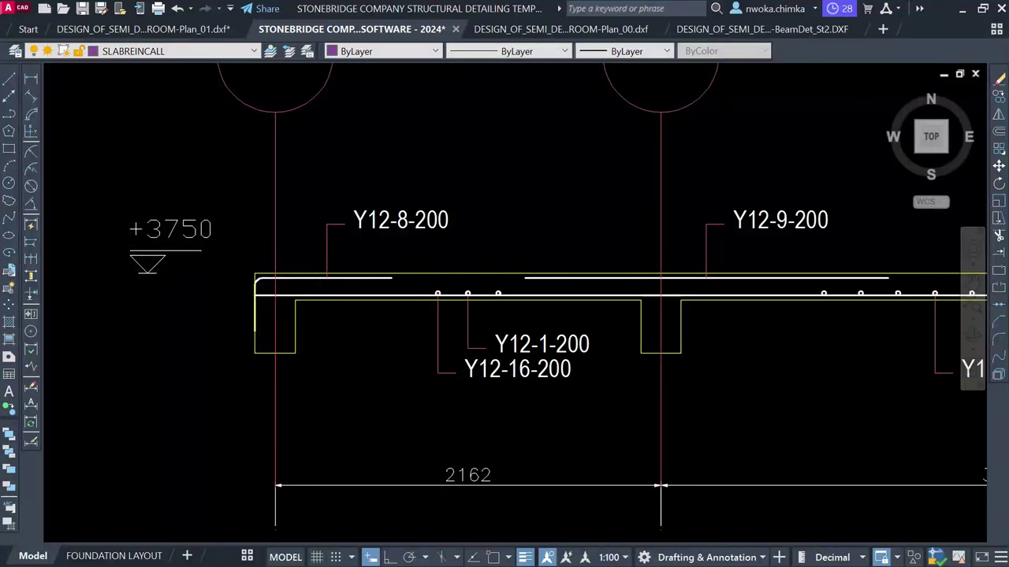
middle_click(462, 236)
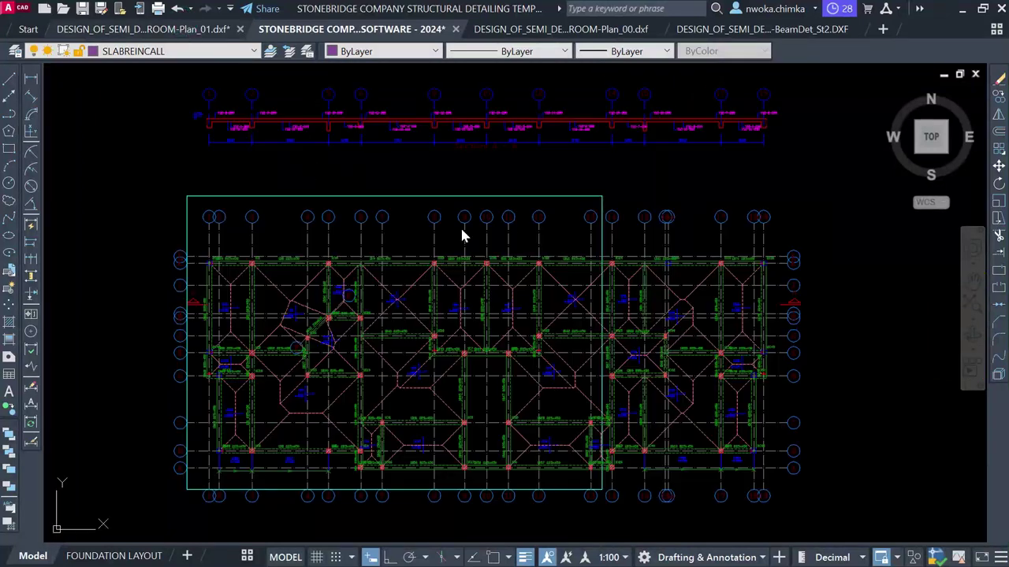
key("ctrl+Tab")
scroll(197, 98, "up", 3)
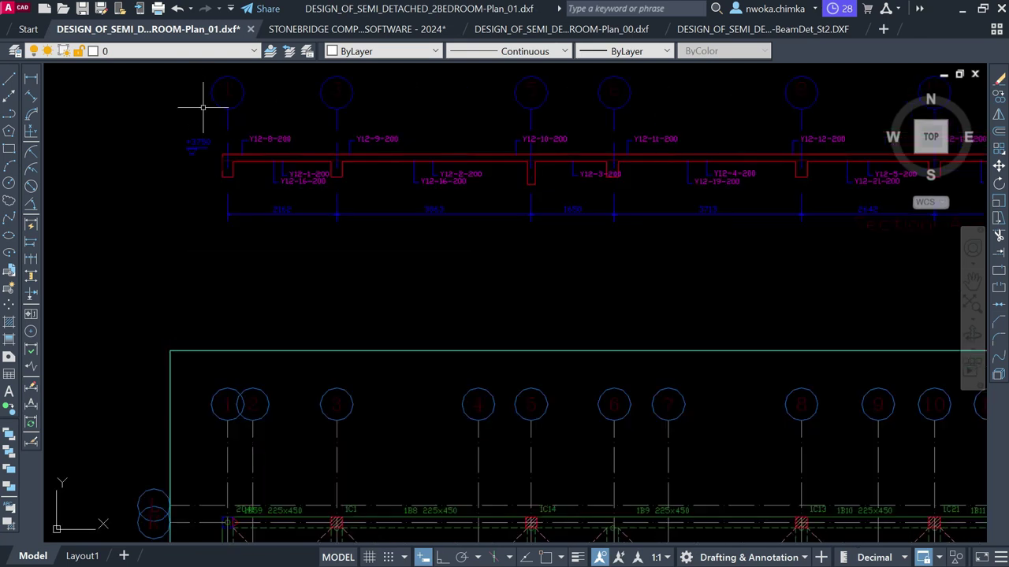
scroll(207, 126, "up", 8)
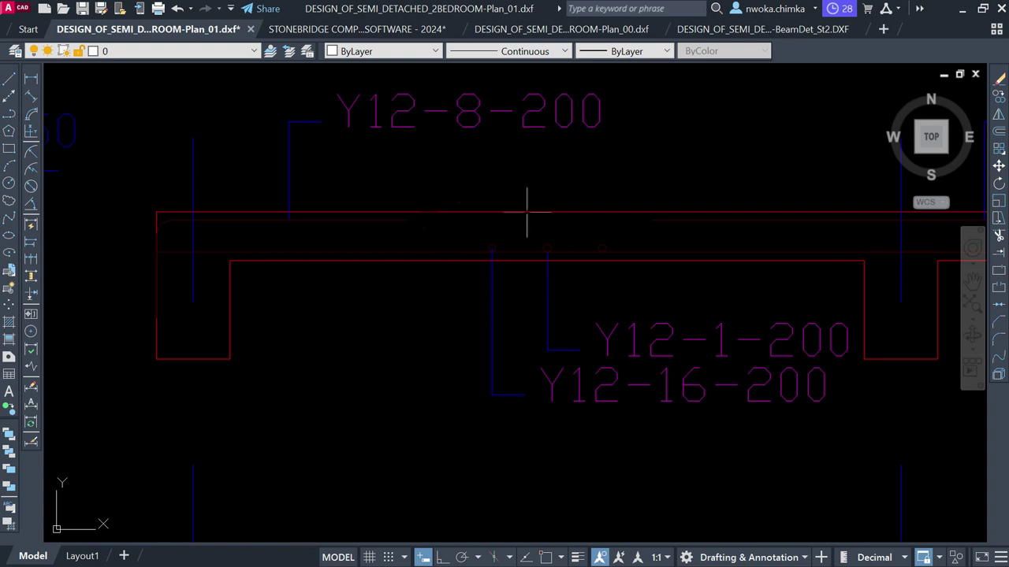
left_click(355, 28)
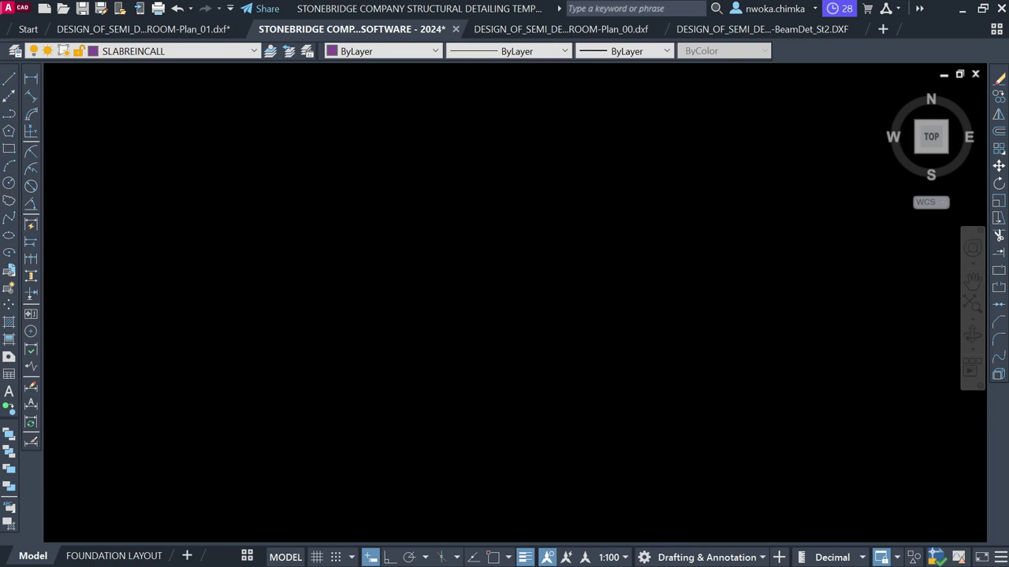
scroll(345, 150, "down", 8)
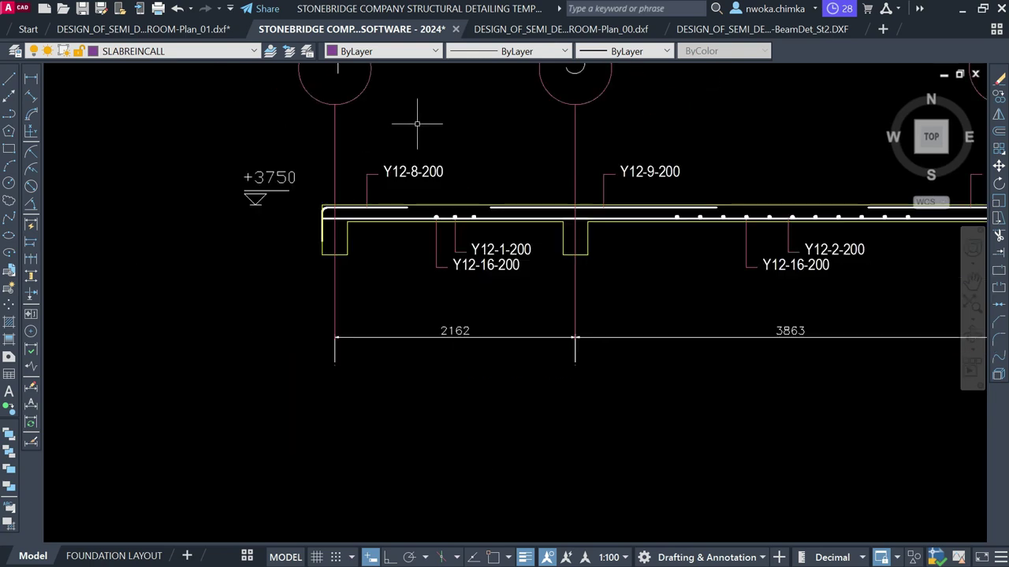
scroll(475, 272, "up", 5)
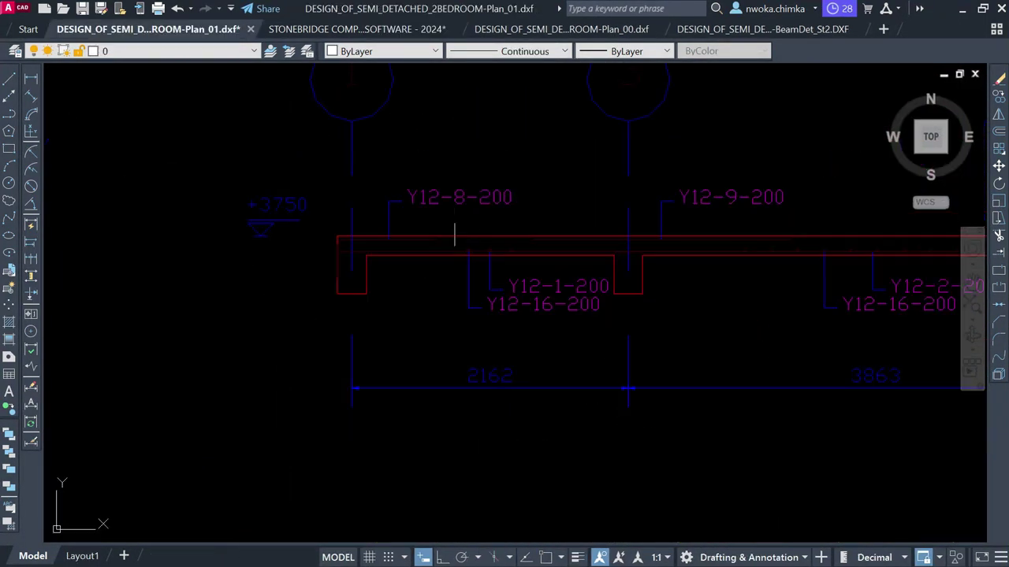
Compare the beams, columns and slab labels of the original Plan_01 floor plan with the copy in the Stonebridge template.
scroll(461, 205, "down", 5)
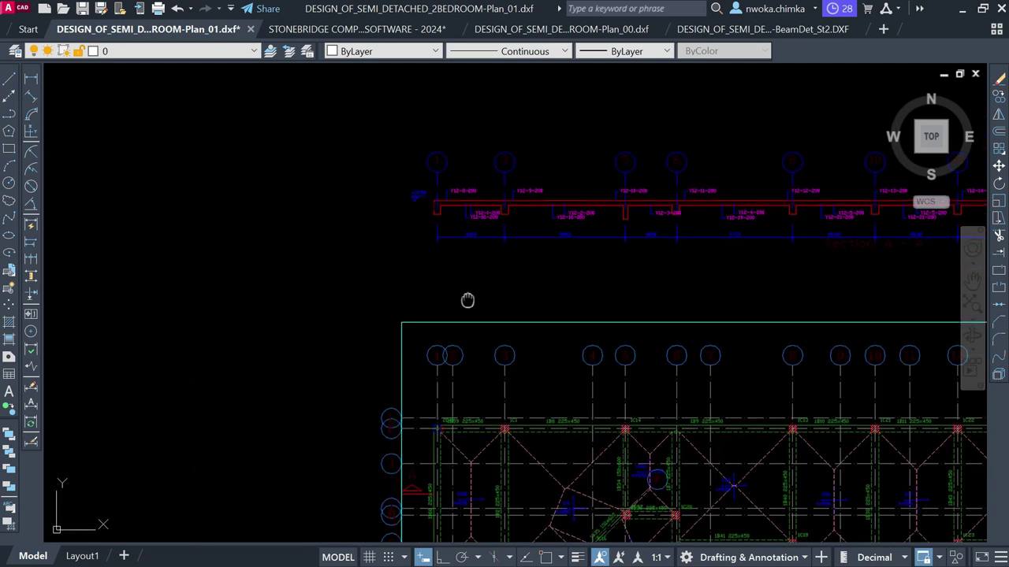
left_click_drag(467, 300, 304, 169)
scroll(304, 169, "down", 3)
scroll(347, 225, "up", 6)
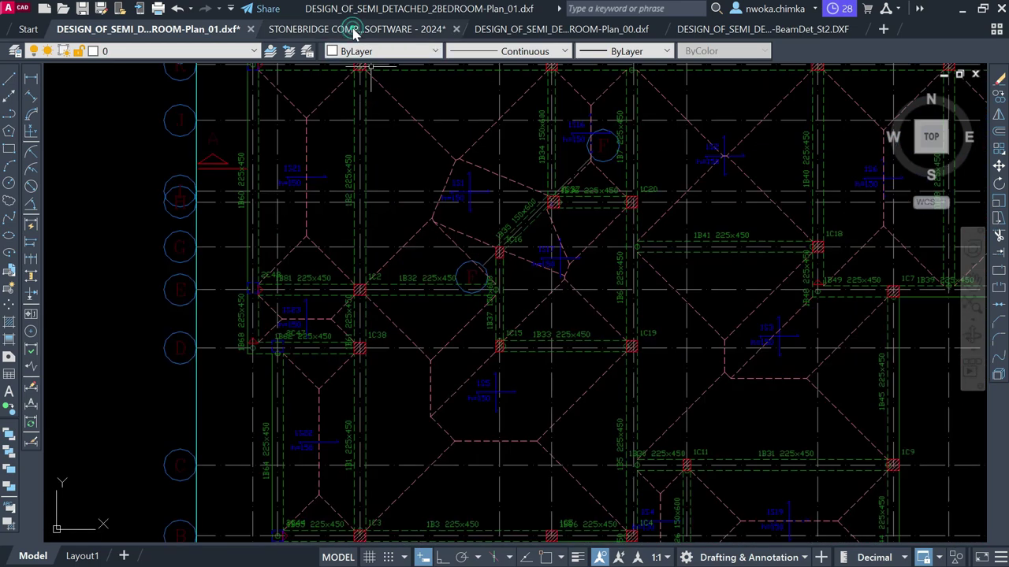
key("ctrl+Tab")
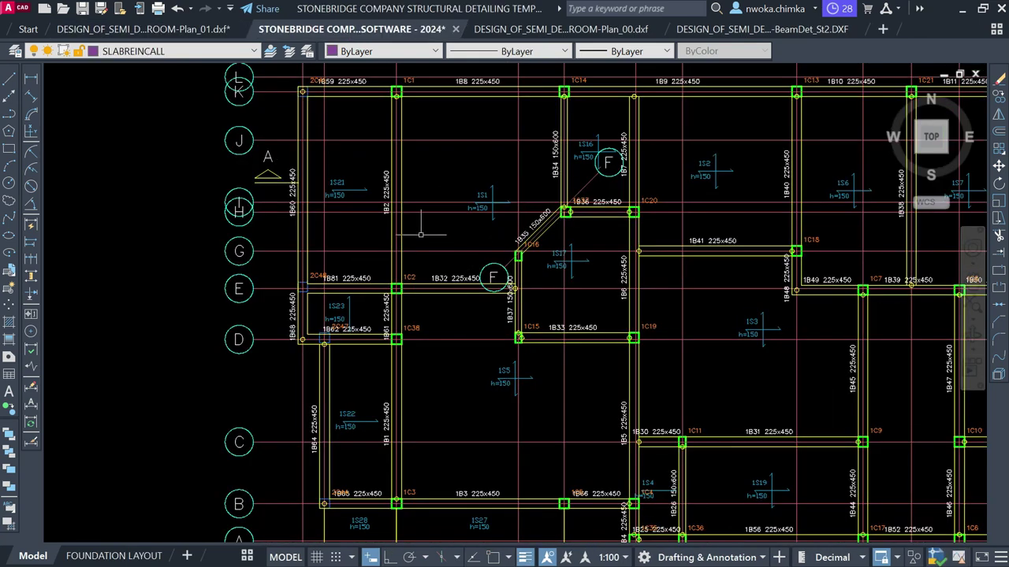
scroll(421, 234, "down", 5)
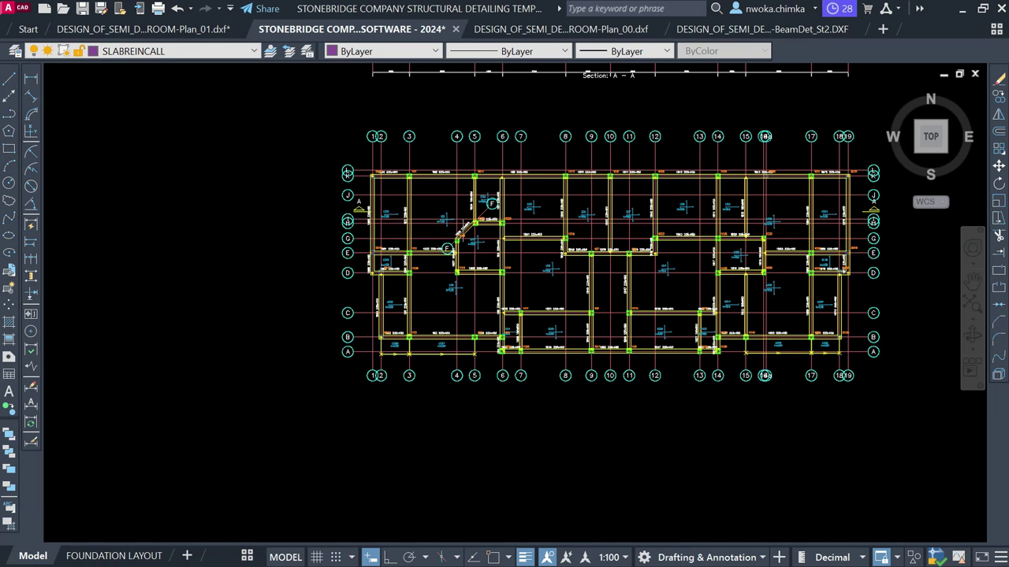
scroll(460, 230, "down", 5)
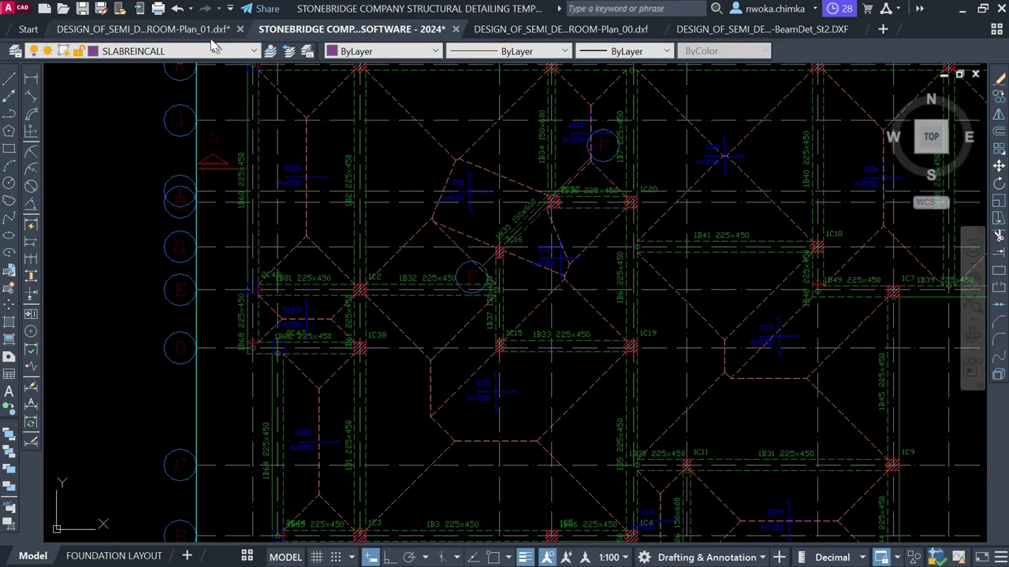
Return to the Plan_01 drawing and close it.
left_click(228, 32)
left_click(250, 29)
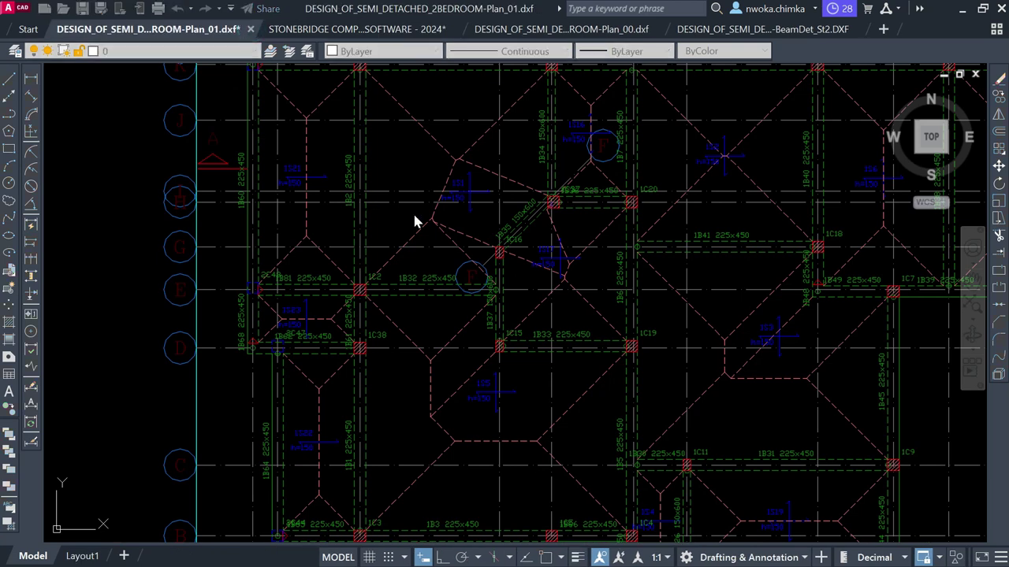
left_click(556, 328)
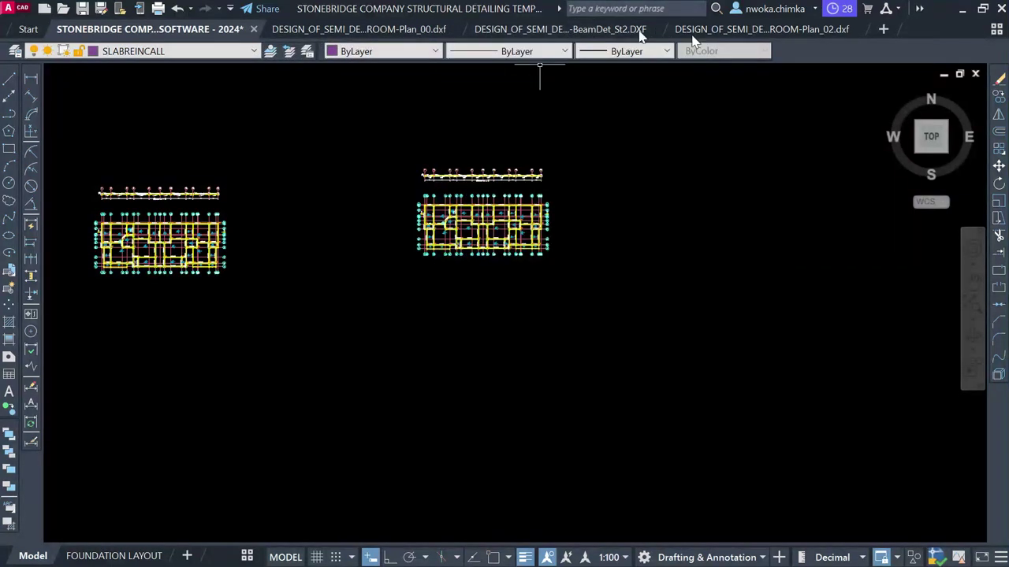
In the BeamDet_St2 drawing, copy all the beam details and their cross sections, leaving the table beside them out of the selection.
left_click(560, 29)
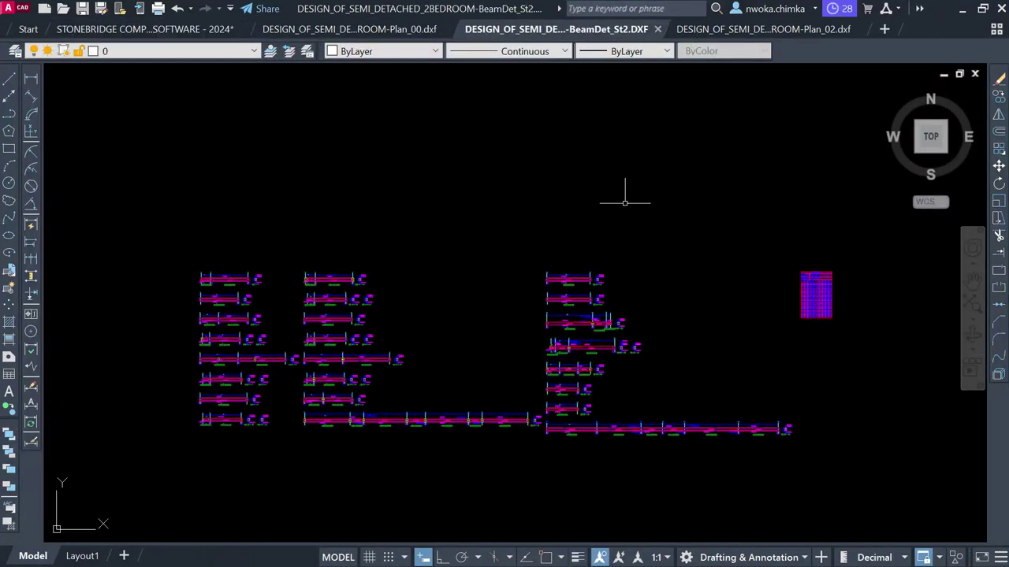
scroll(674, 175, "down", 2)
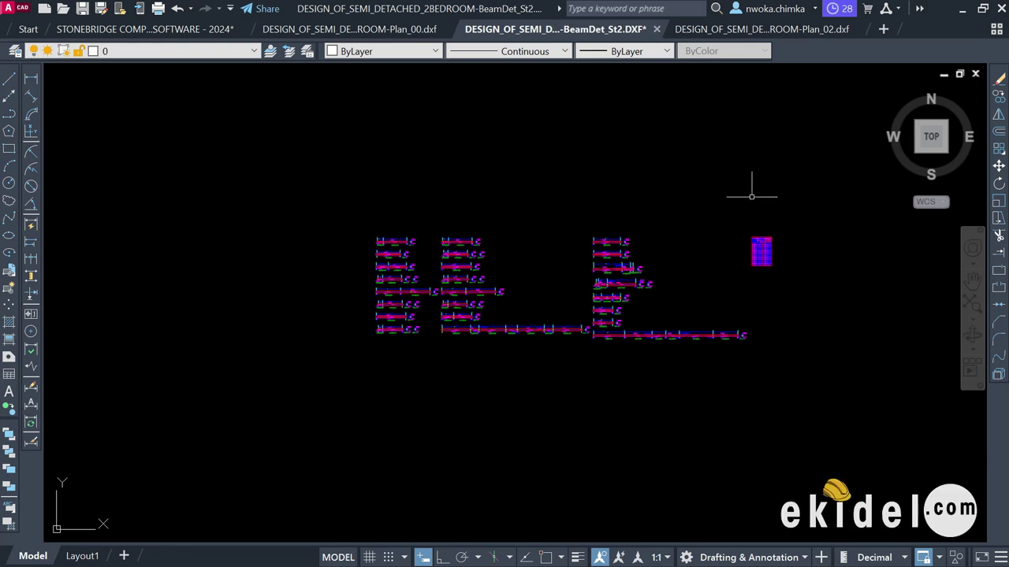
left_click(320, 162)
left_click(839, 452)
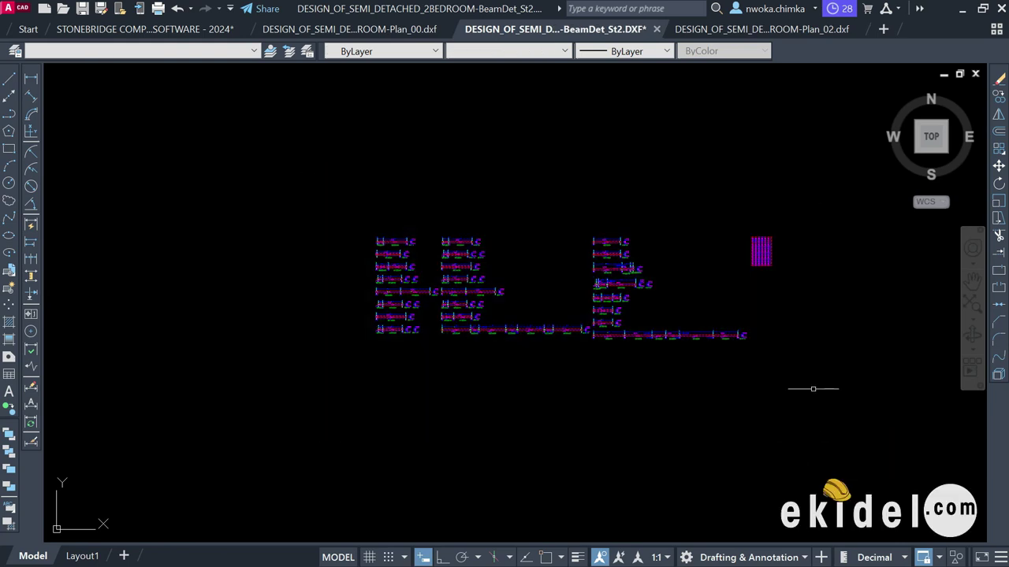
left_click(817, 213)
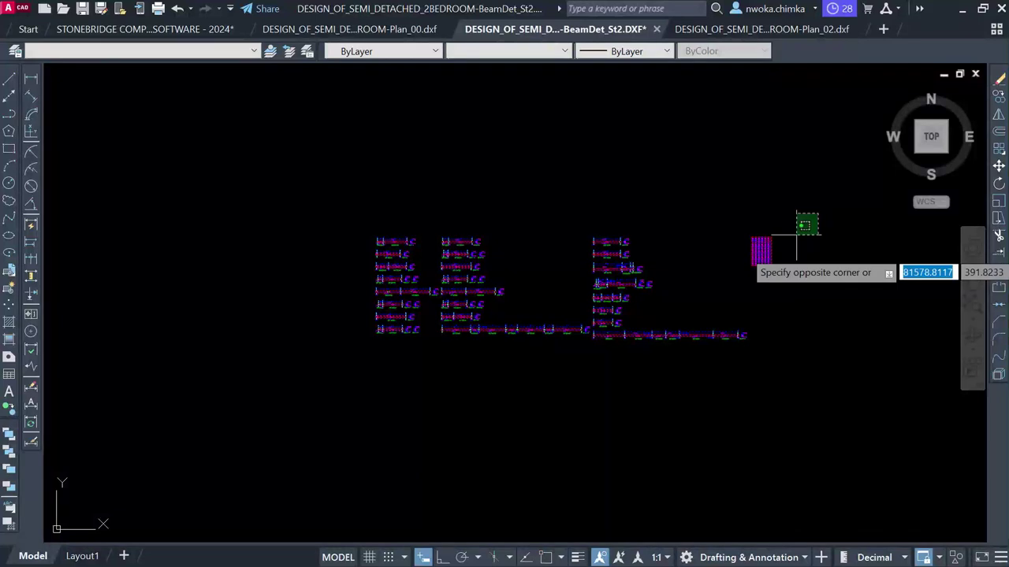
left_click(713, 272)
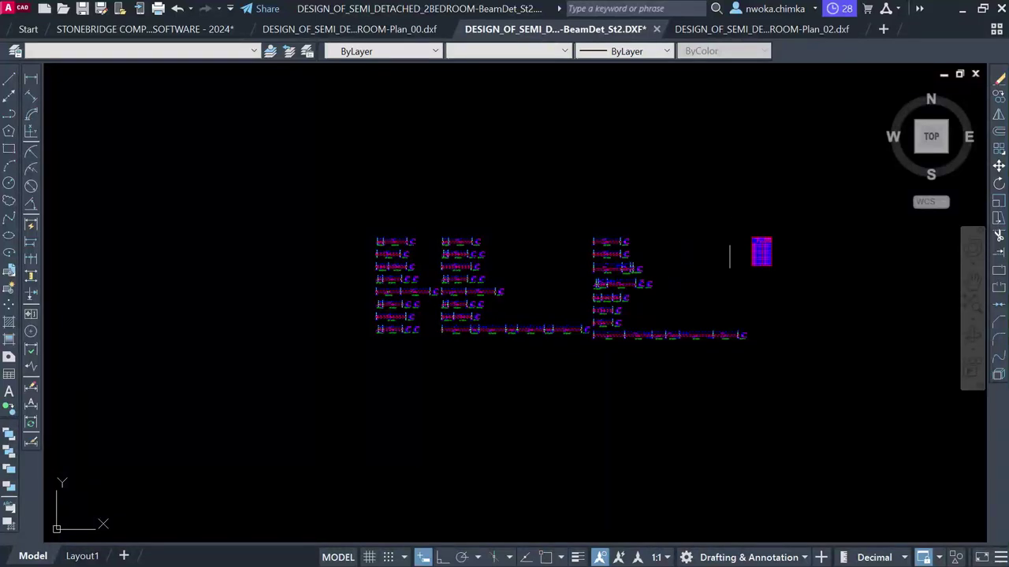
right_click(467, 171)
mouse_move(602, 208)
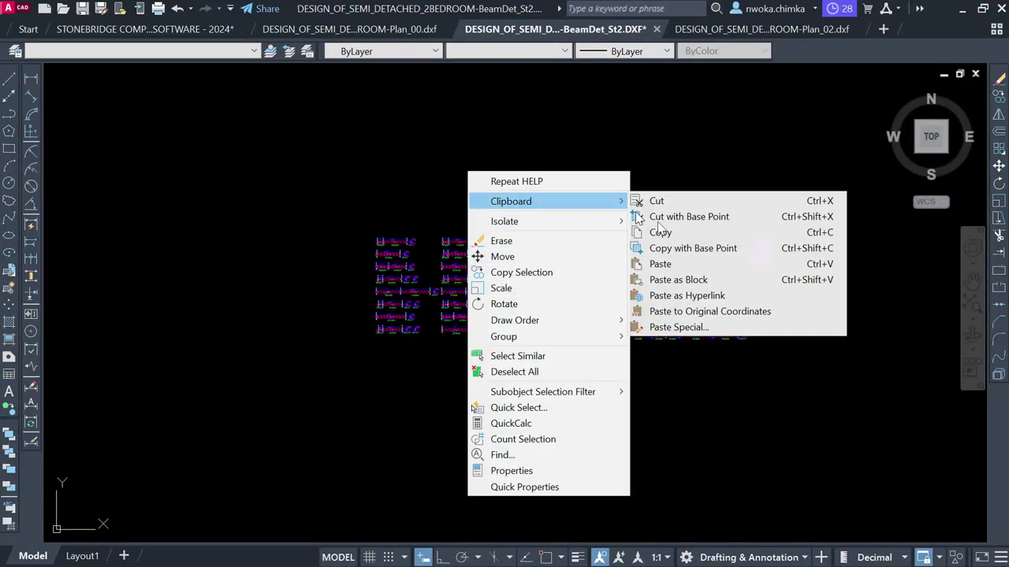
left_click(668, 234)
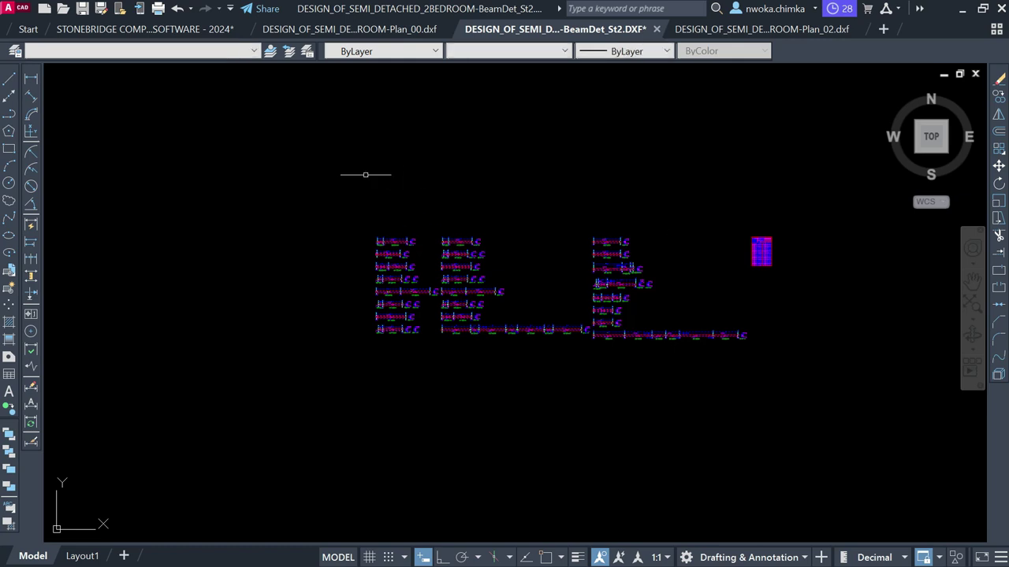
Switch to the Stonebridge template drawing and paste the beam details in the empty space below the two Plan_01 copies.
scroll(370, 197, "up", 6)
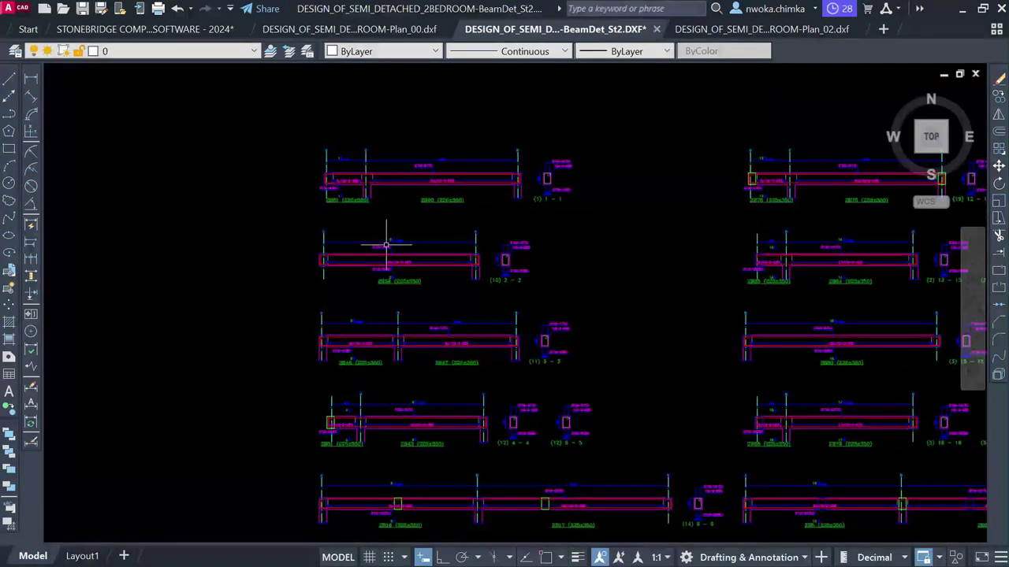
scroll(387, 226, "up", 5)
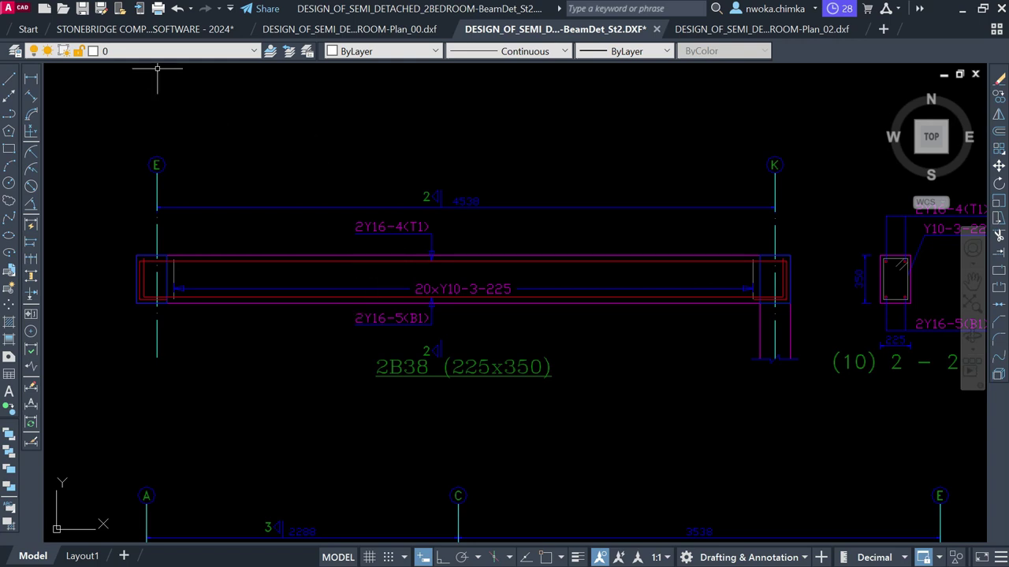
left_click(124, 29)
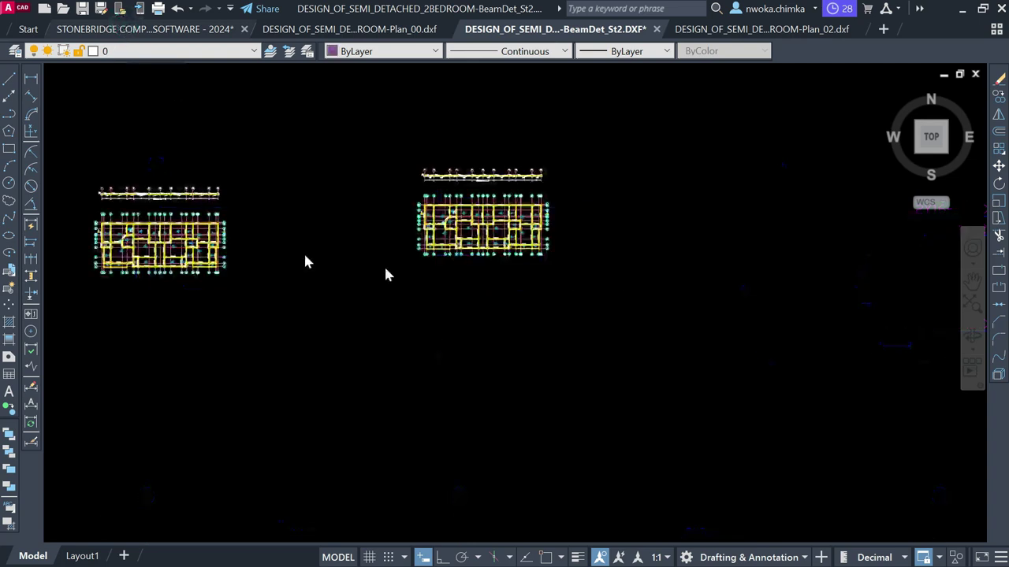
scroll(355, 167, "up", 4)
scroll(355, 162, "down", 7)
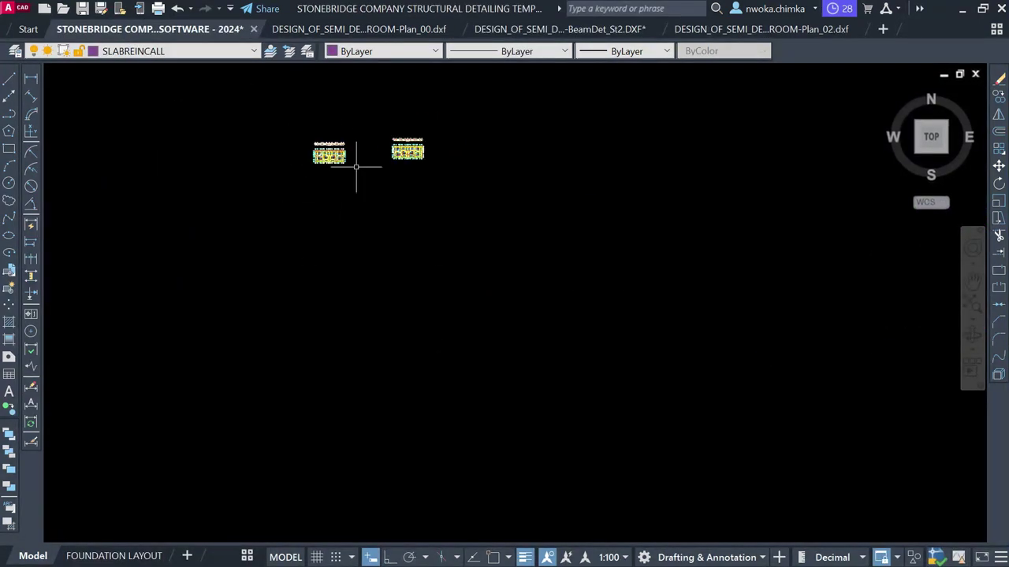
right_click(370, 275)
mouse_move(448, 319)
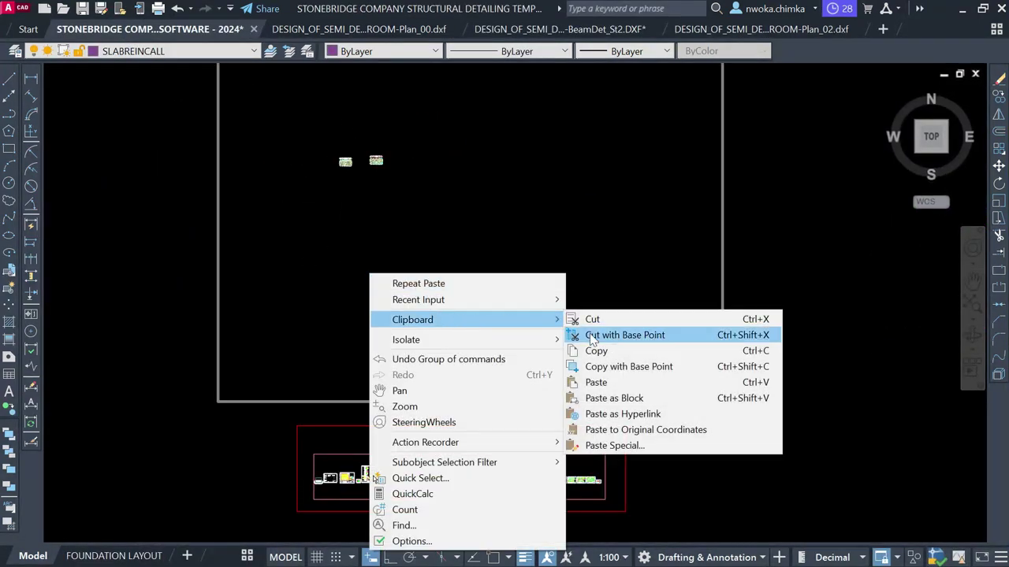
left_click(607, 383)
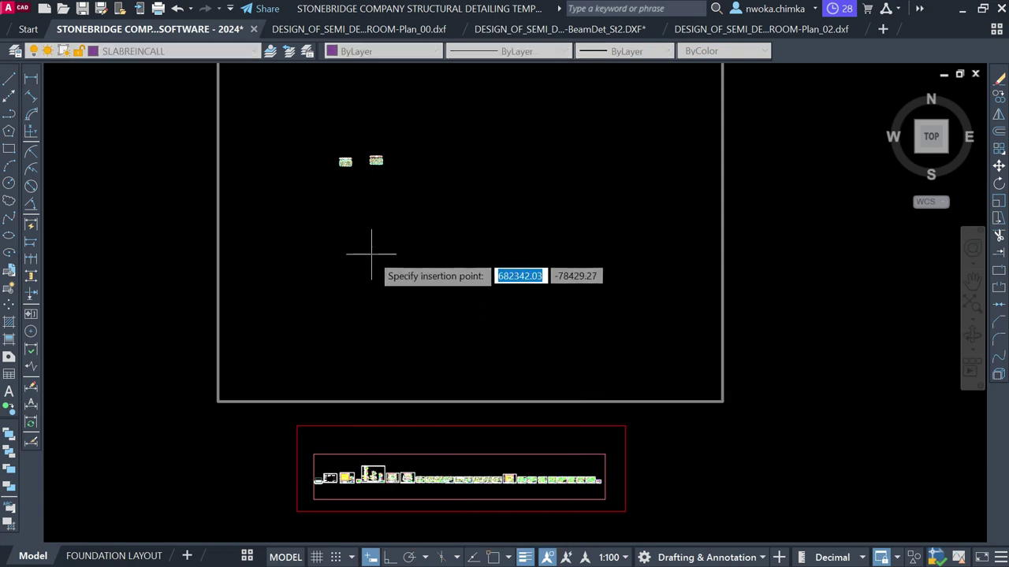
left_click(379, 235)
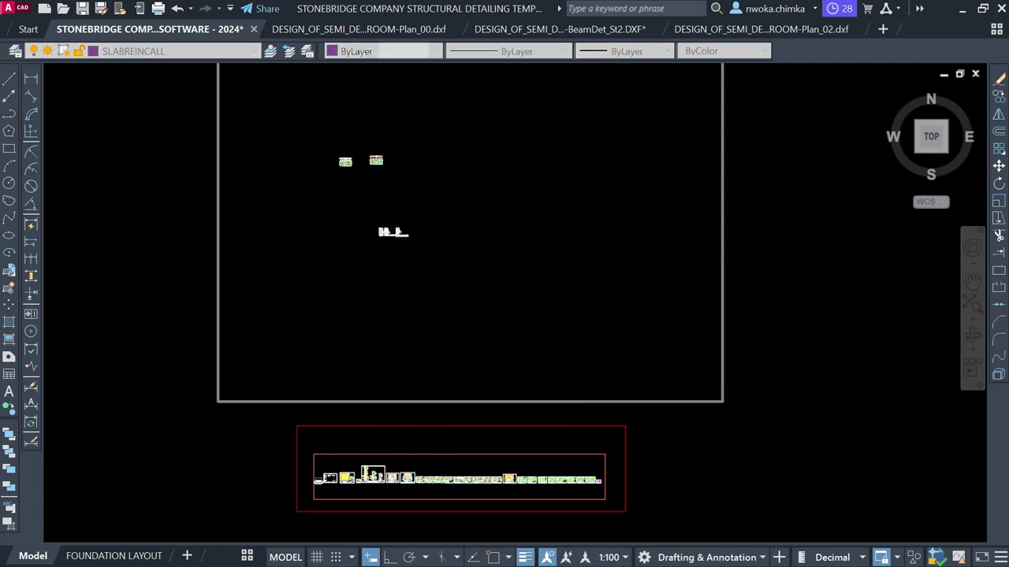
Compare the pasted details of beams 2B46 and 2B47 in the Stonebridge template with the original beam 2B38 detail in BeamDet_St2.
scroll(382, 238, "up", 5)
scroll(385, 241, "up", 8)
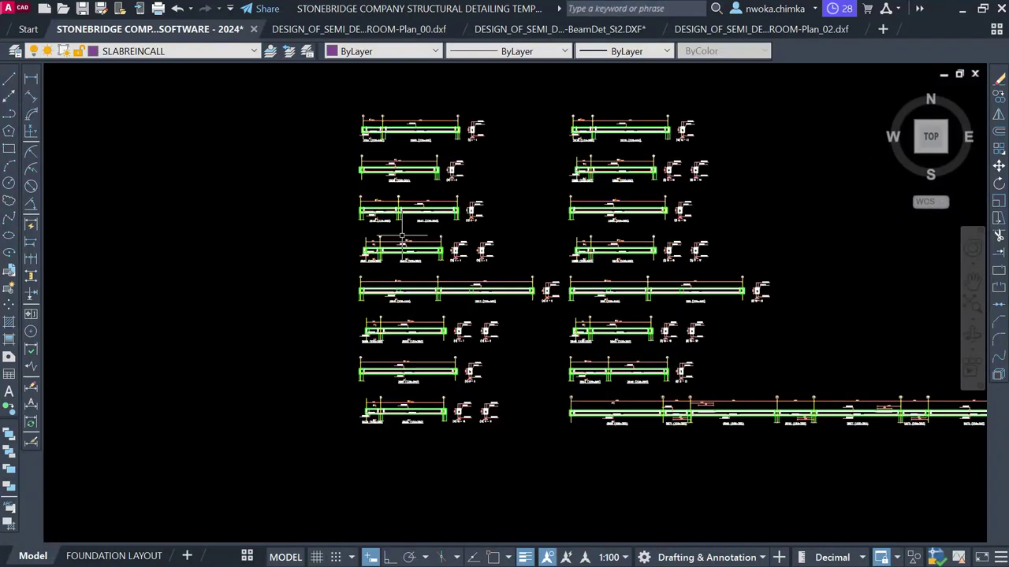
mouse_move(437, 202)
left_mouse_down()
mouse_move(363, 242)
mouse_move(360, 264)
left_mouse_up()
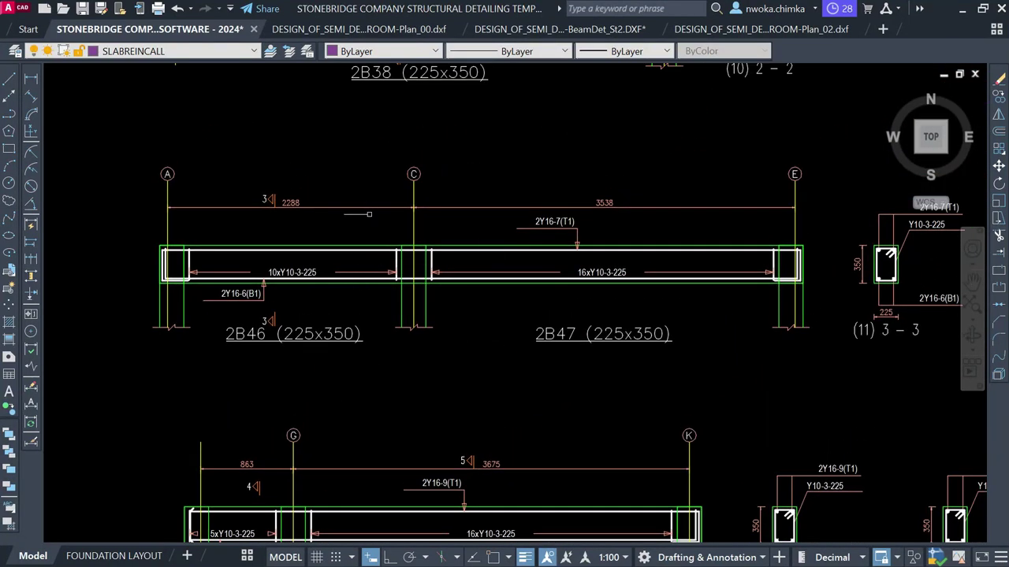
left_click(583, 30)
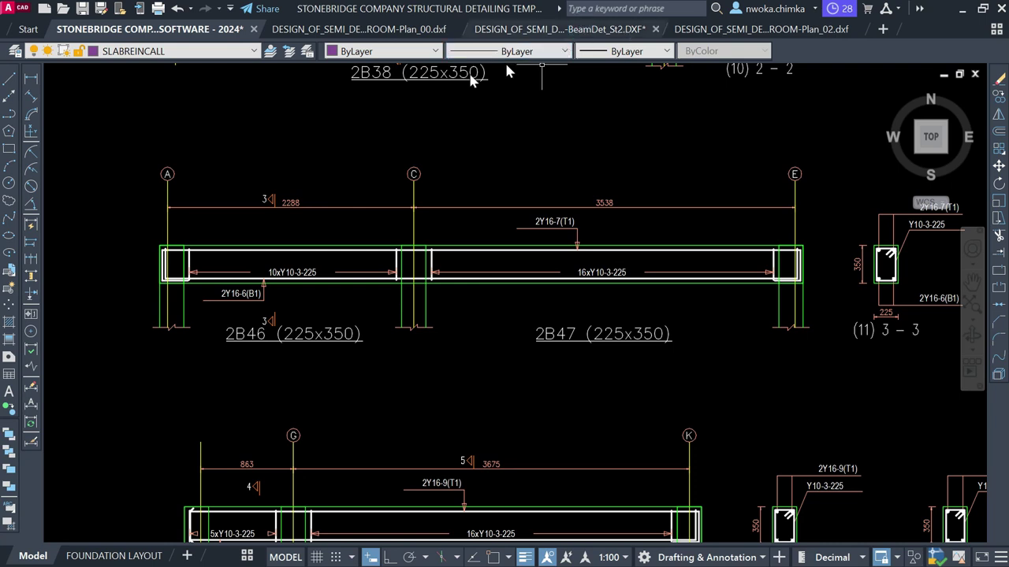
scroll(402, 276, "down", 4)
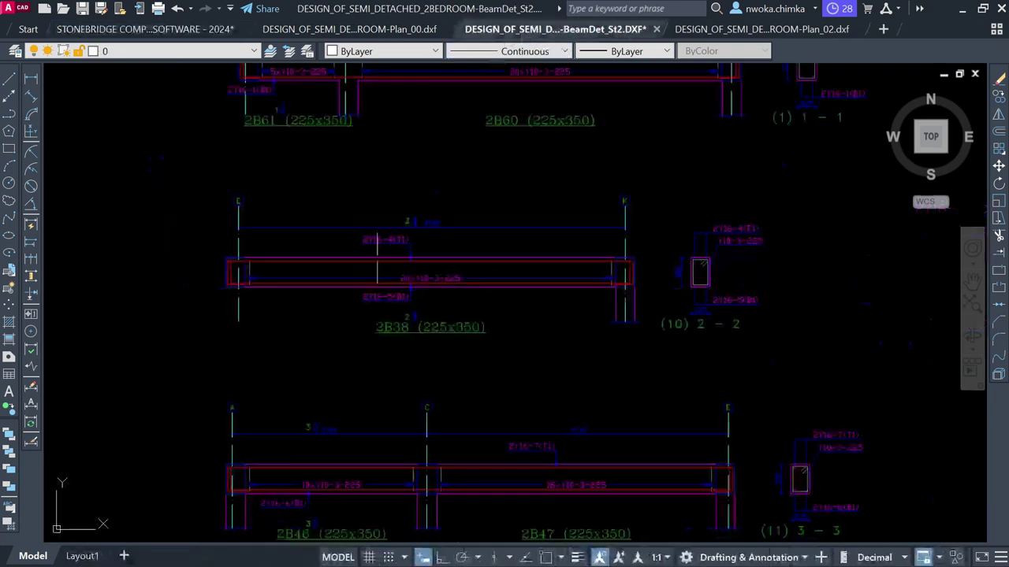
scroll(371, 244, "up", 4)
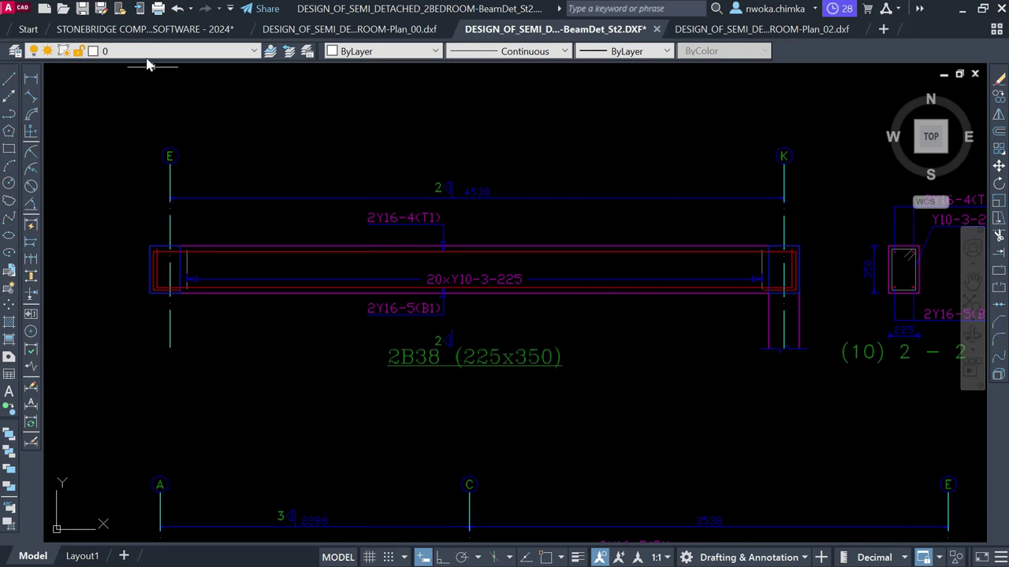
mouse_move(149, 37)
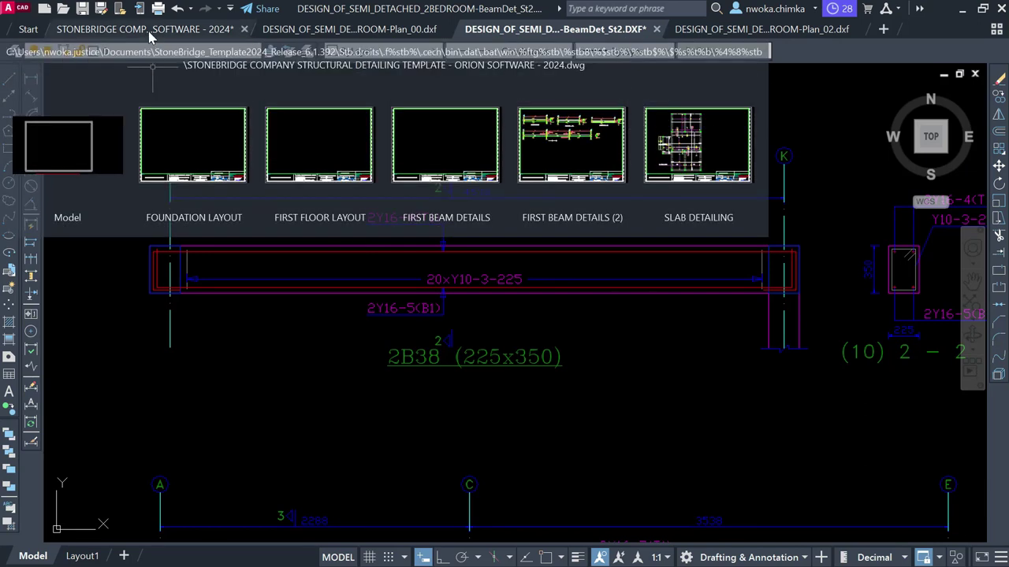
left_click(148, 32)
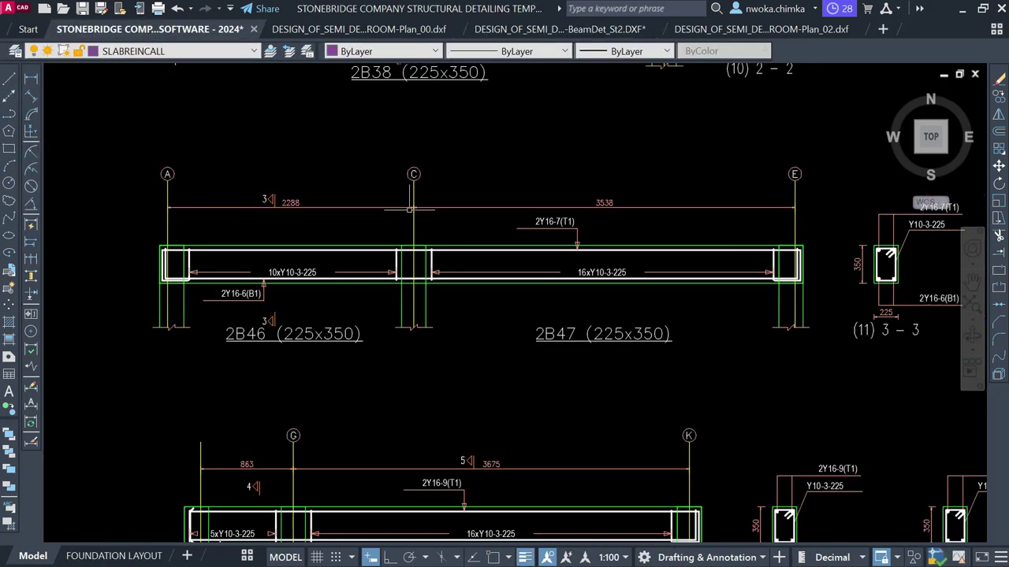
scroll(404, 253, "up", 2)
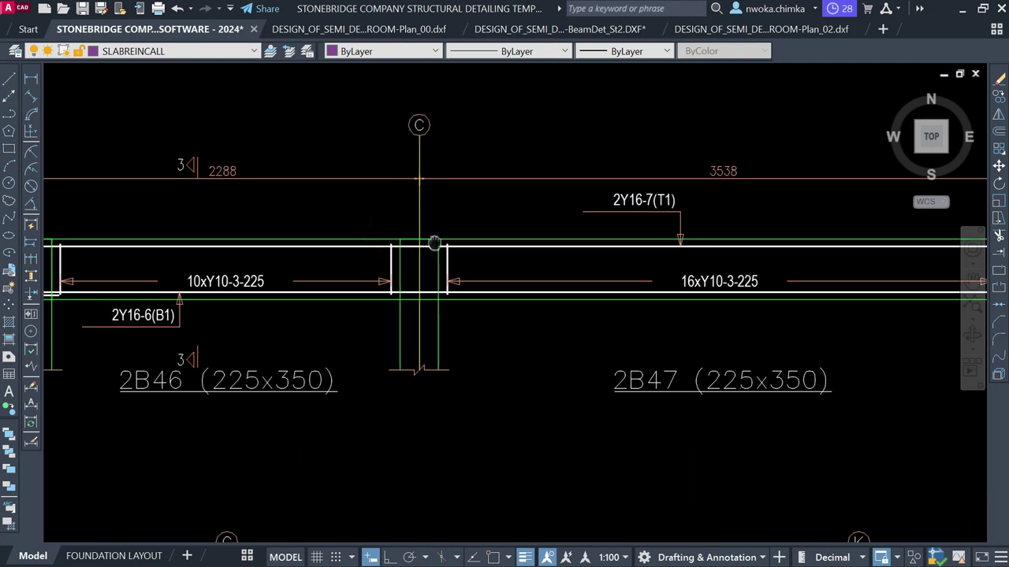
scroll(372, 217, "up", 1)
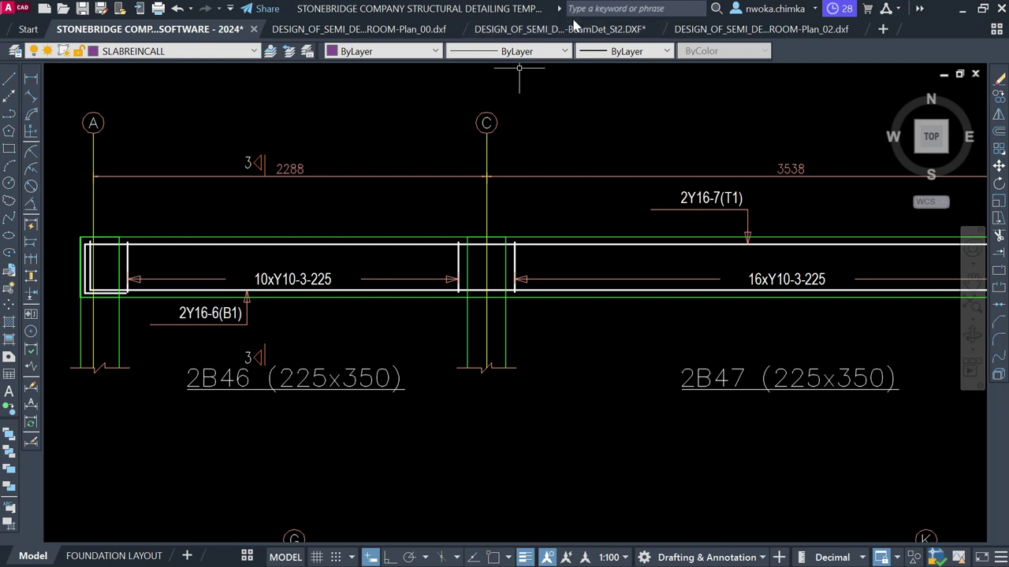
Examine the original beam cross sections in BeamDet_St2 and the pasted cross section 3-3 in the Stonebridge template.
left_click(564, 30)
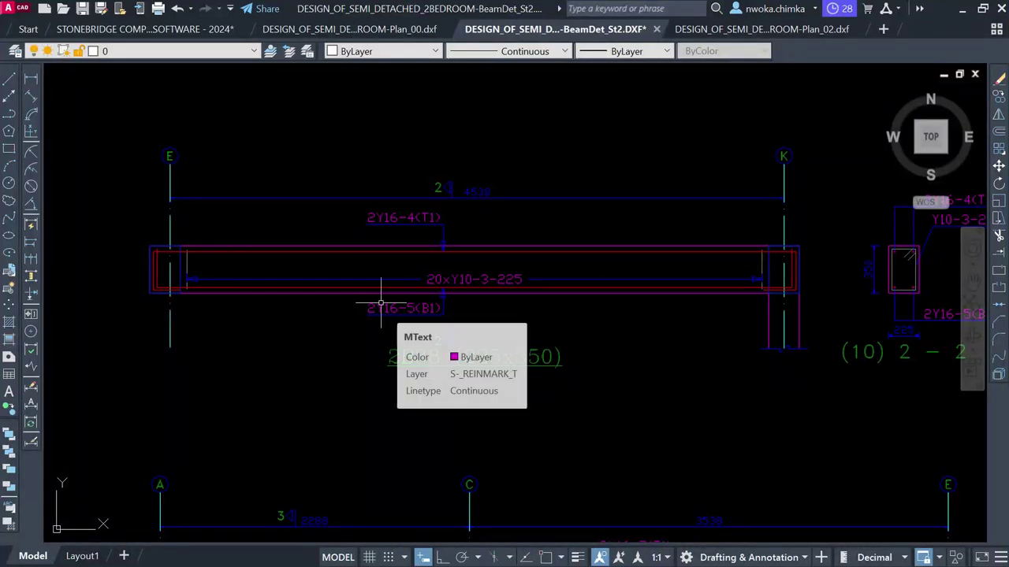
left_click_drag(888, 308, 506, 297)
scroll(541, 267, "up", 3)
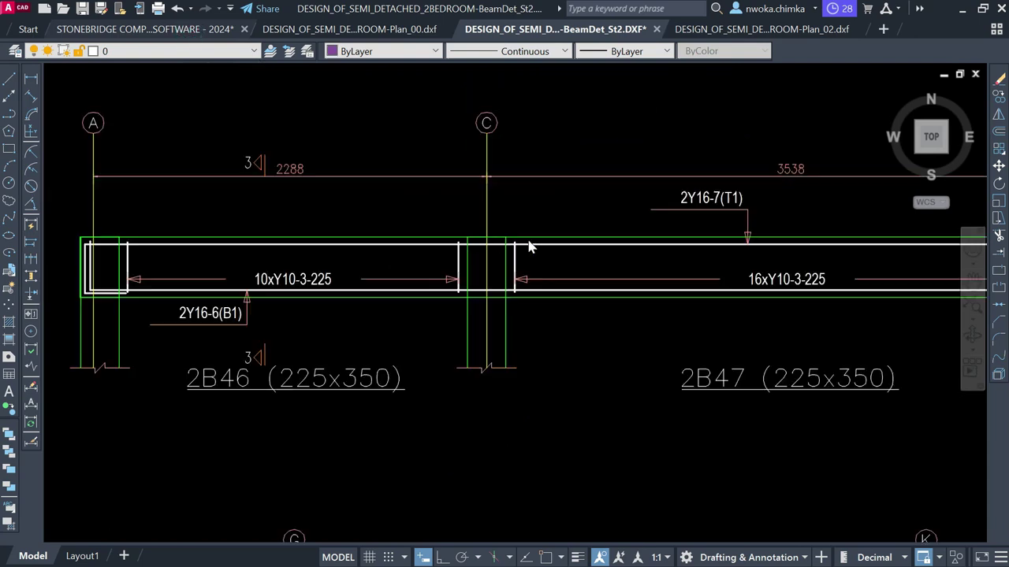
scroll(339, 138, "down", 3)
scroll(752, 240, "up", 2)
scroll(752, 239, "up", 4)
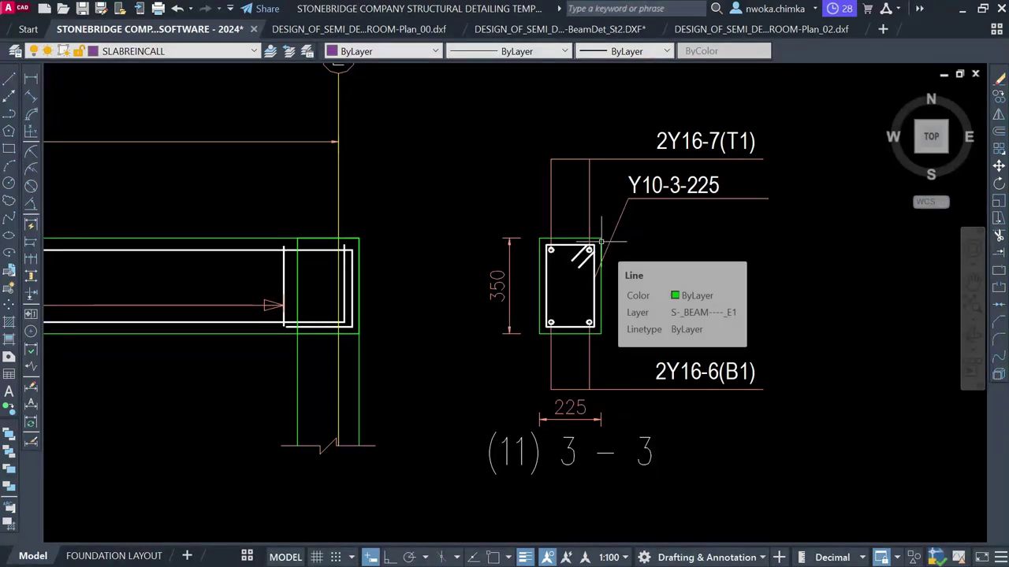
scroll(620, 227, "down", 2)
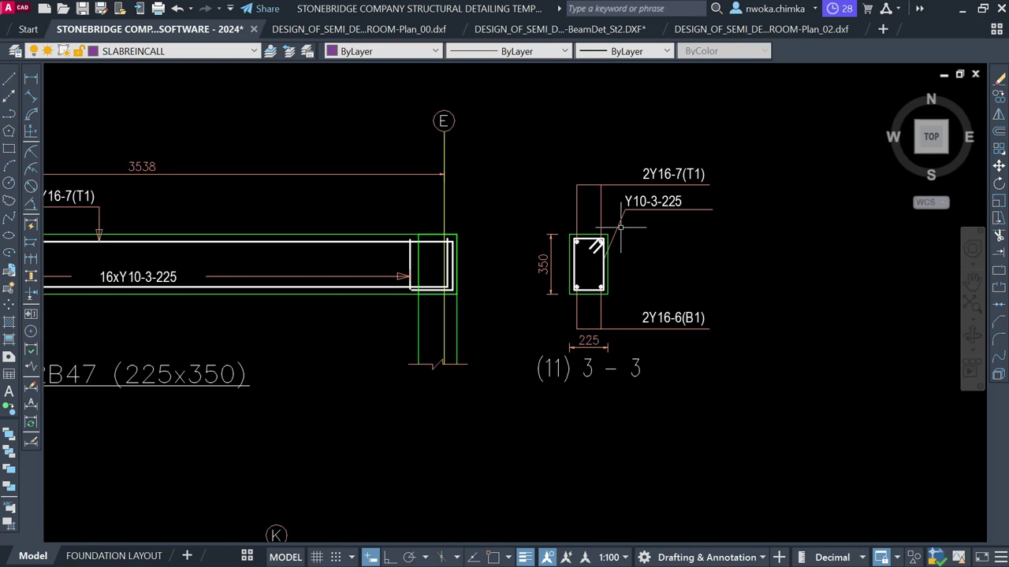
Examine the template's sample sheets below the large frame, beginning with the cover sheet and the general construction notes.
scroll(620, 227, "down", 6)
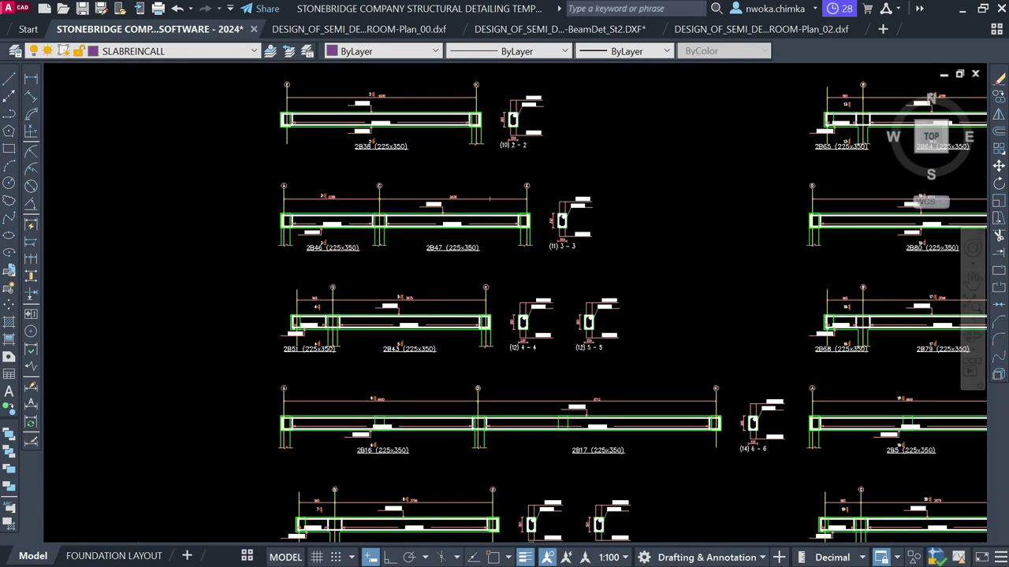
scroll(457, 201, "down", 6)
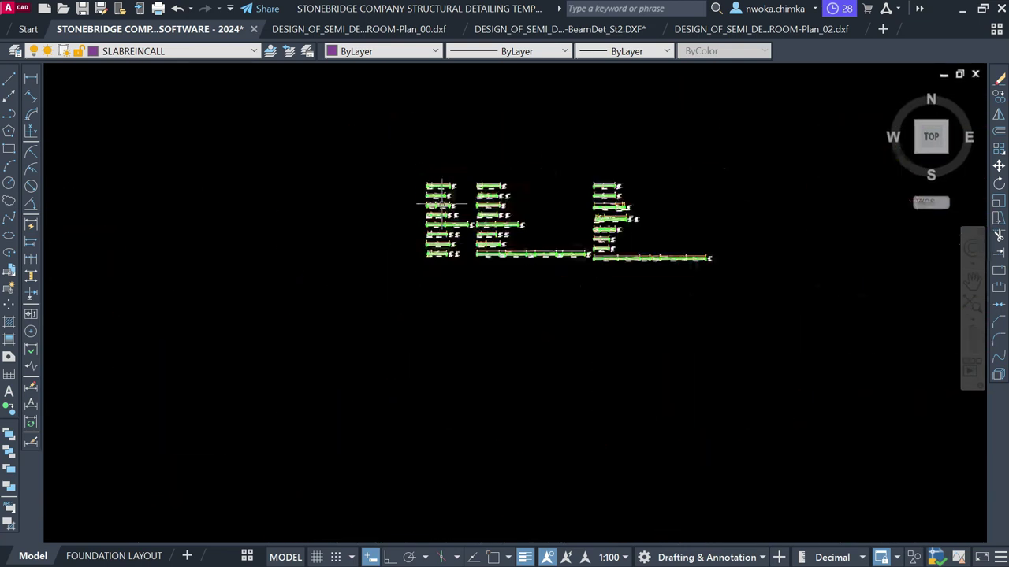
scroll(486, 354, "down", 4)
mouse_move(509, 338)
left_mouse_down()
mouse_move(489, 299)
mouse_move(475, 205)
left_mouse_up()
scroll(474, 199, "down", 2)
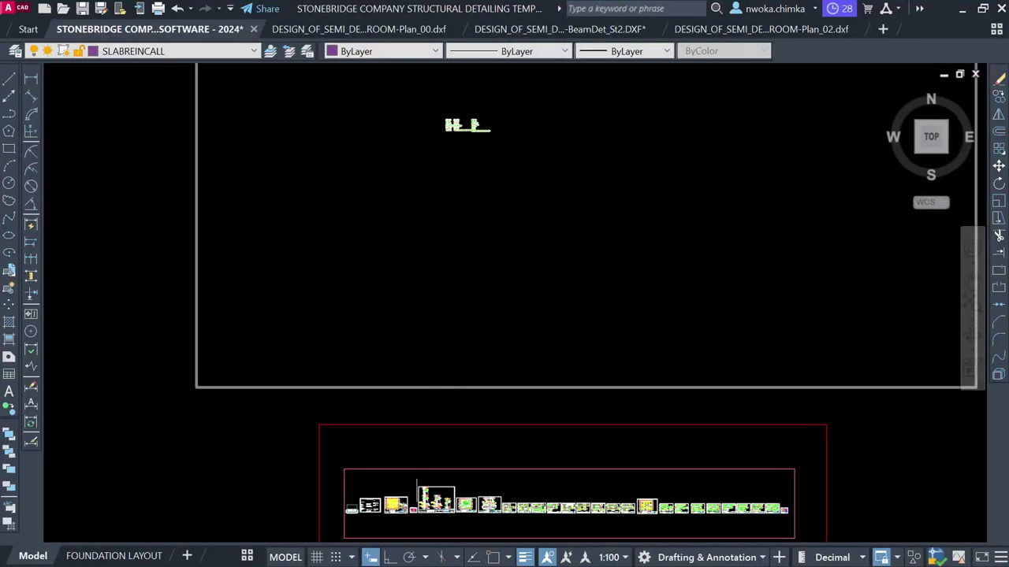
scroll(361, 524, "up", 5)
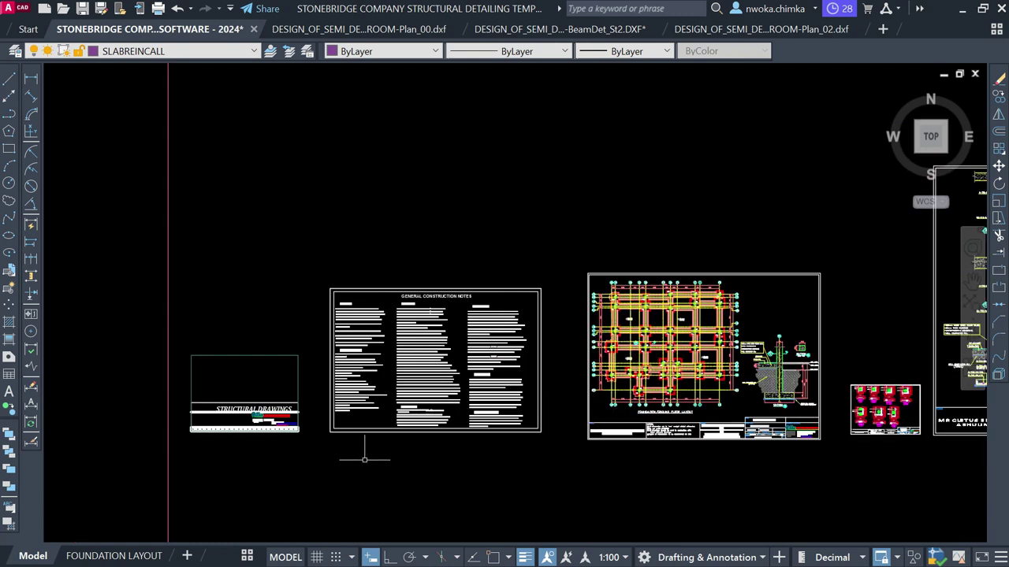
scroll(299, 365, "up", 2)
Examine the template's sample foundation/ground floor layout, footing details and column detail sheets.
left_click_drag(709, 340, 181, 281)
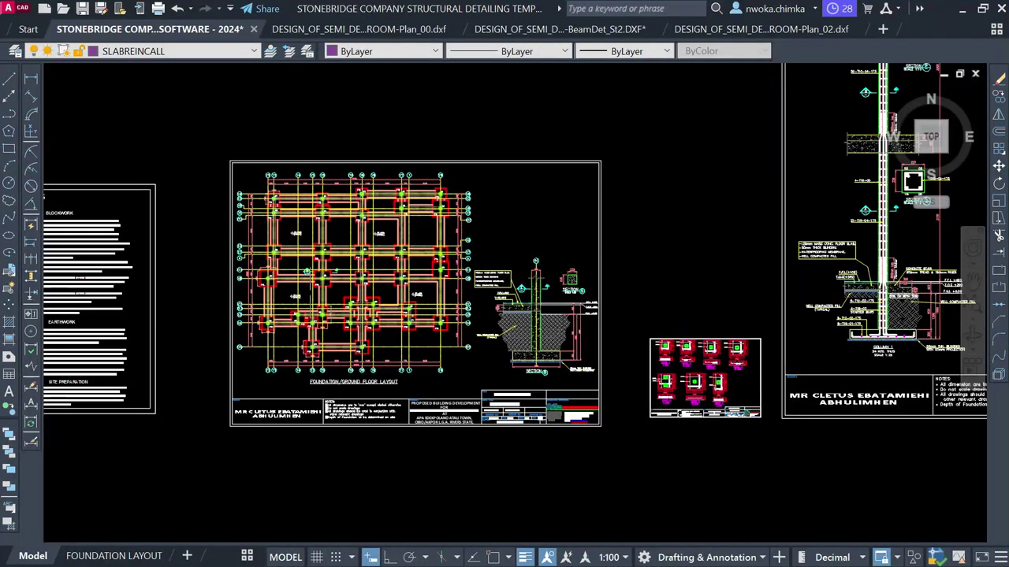
scroll(311, 287, "down", 2)
scroll(468, 308, "up", 4)
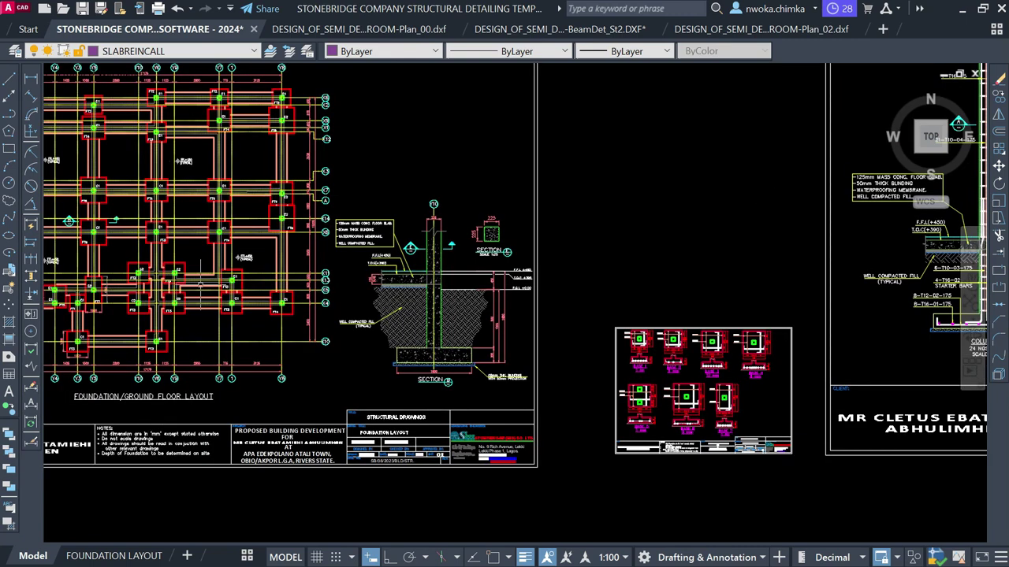
left_click_drag(201, 283, 443, 291)
scroll(331, 320, "up", 5)
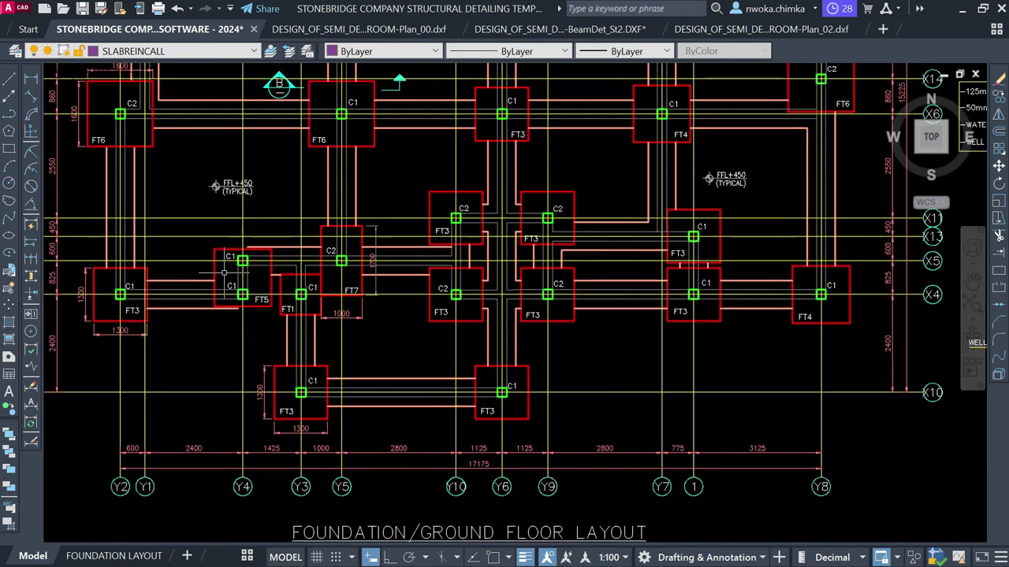
scroll(225, 272, "down", 6)
scroll(768, 183, "up", 4)
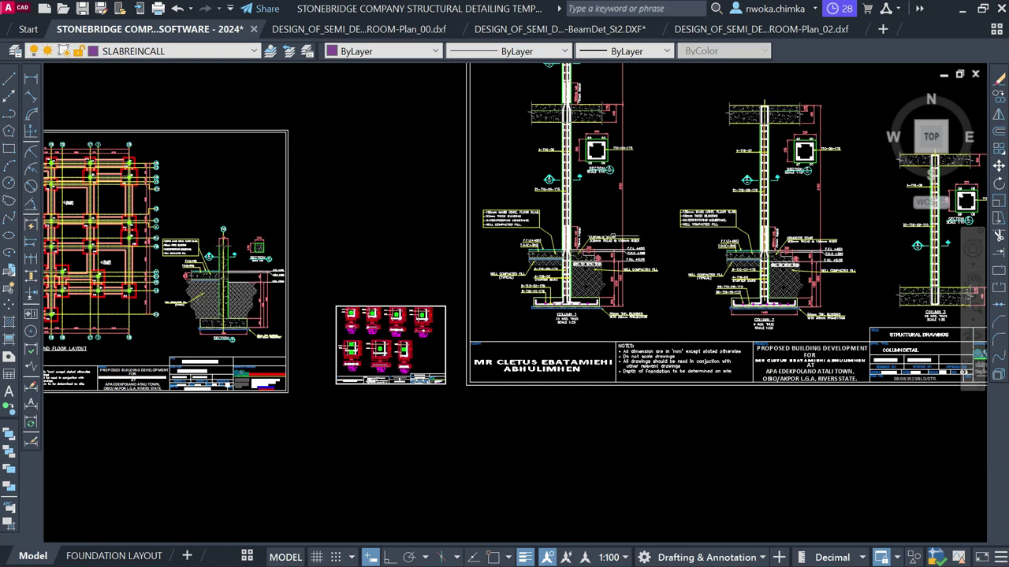
Examine the template's sample column detail, first floor beam layout, slab reinforcement and beam detail sheets through to the last sheet in the row.
scroll(334, 284, "down", 6)
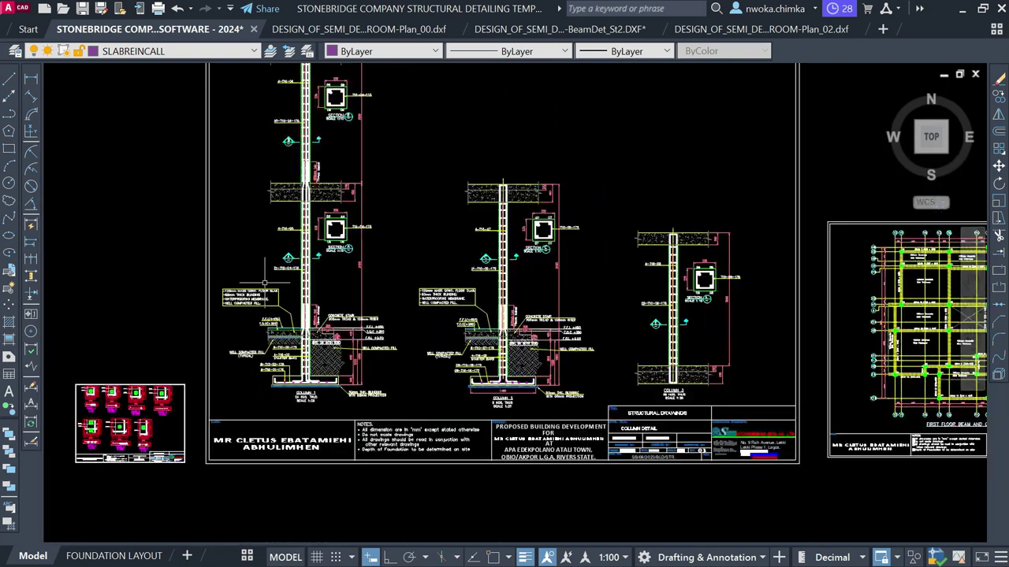
scroll(662, 314, "up", 4)
scroll(338, 277, "down", 4)
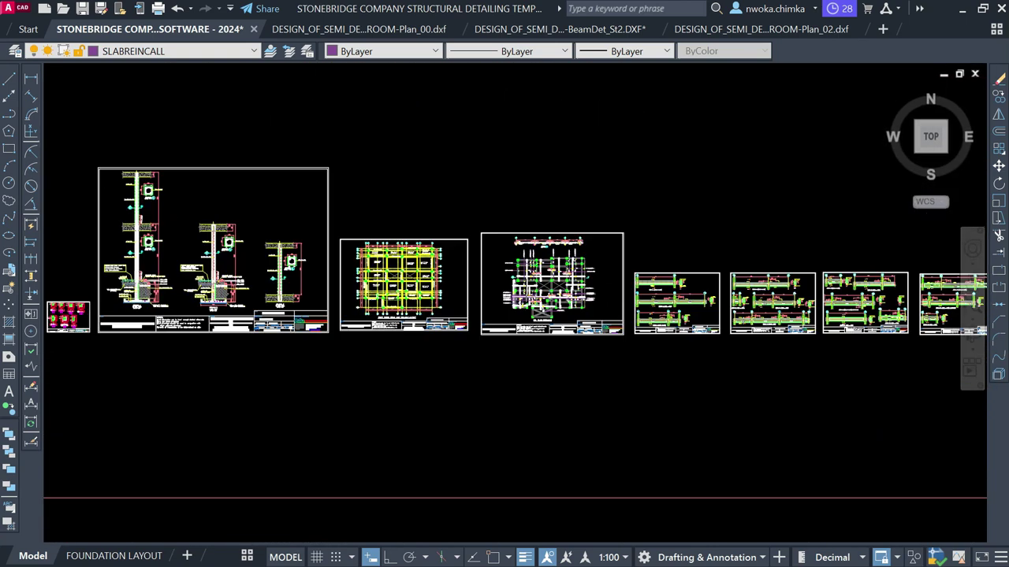
scroll(543, 264, "up", 4)
scroll(532, 275, "up", 5)
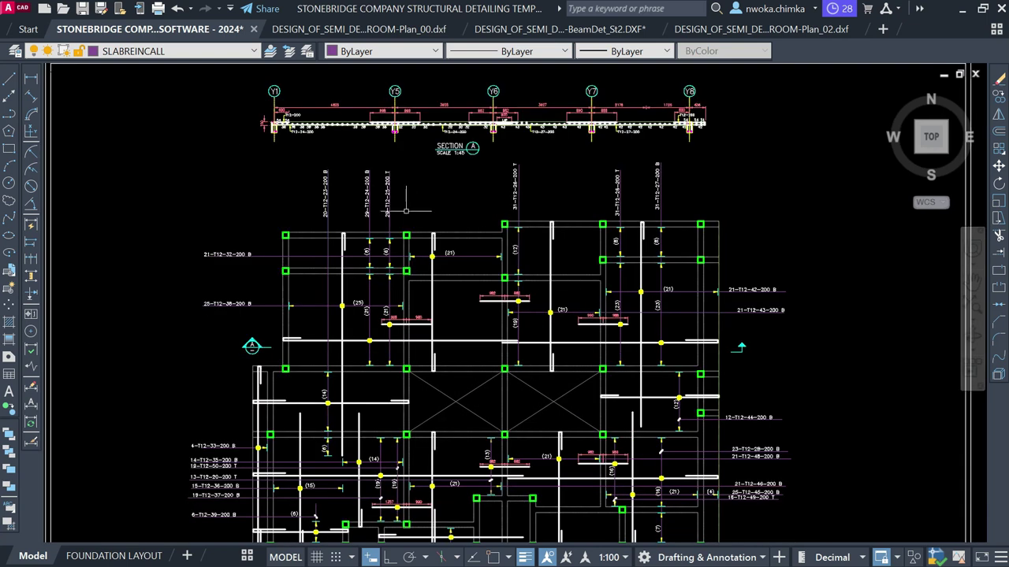
scroll(398, 210, "down", 9)
scroll(436, 228, "down", 2)
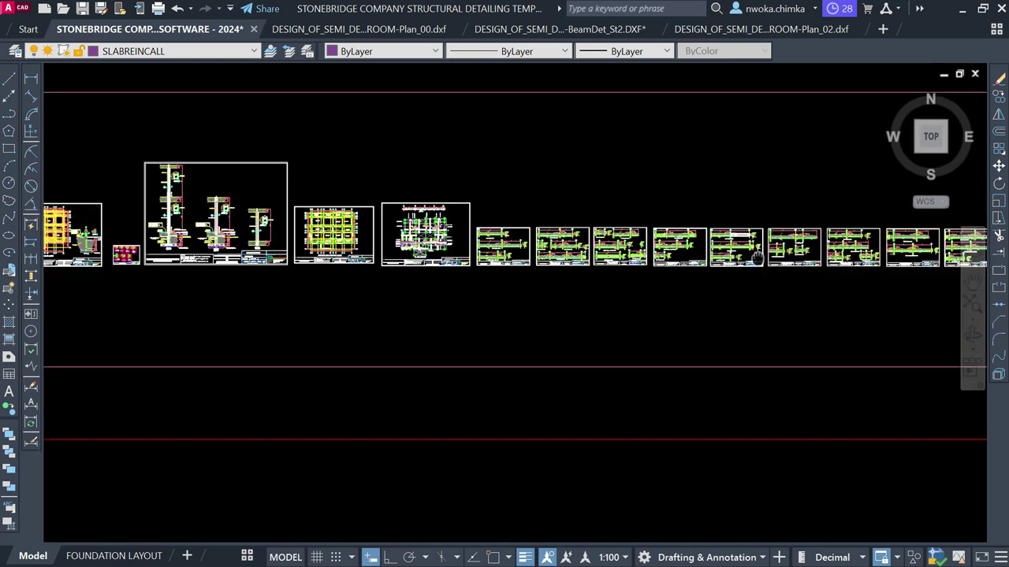
scroll(755, 258, "down", 4)
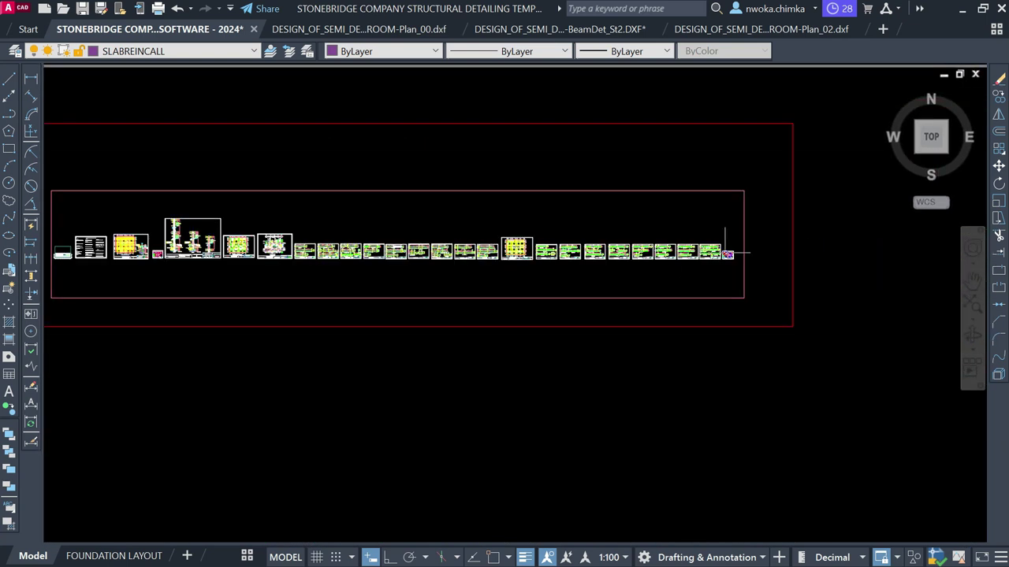
left_click_drag(466, 227, 604, 260)
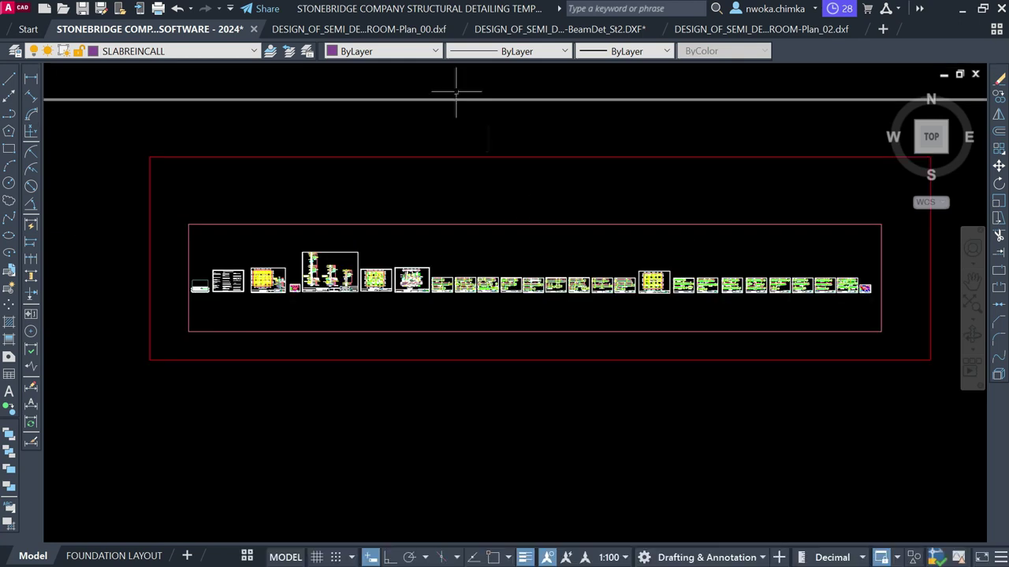
Copy the complete foundation plan in the Plan_00 drawing to the clipboard and clear the selection.
left_click(407, 29)
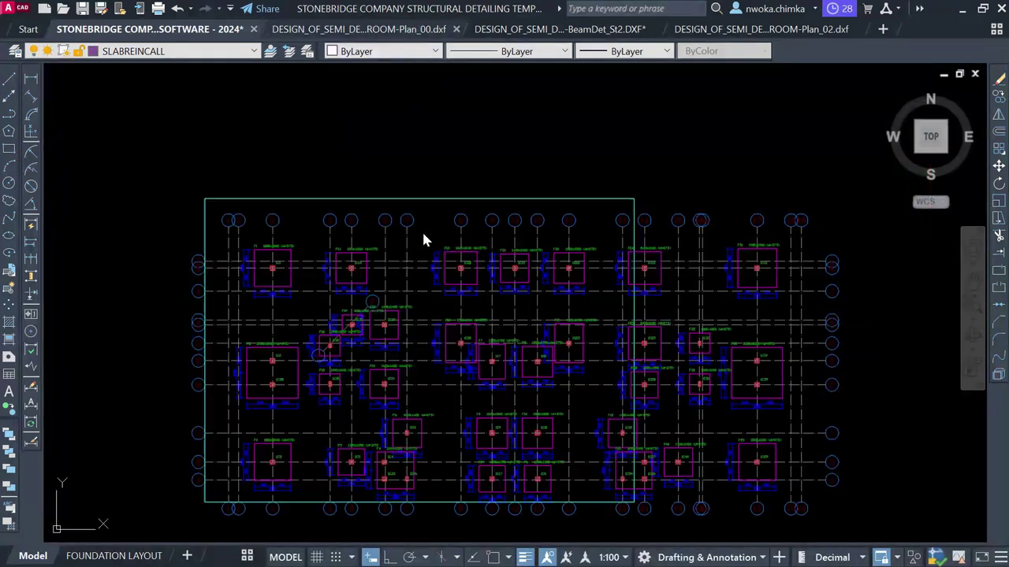
scroll(519, 132, "down", 2)
left_click(783, 128)
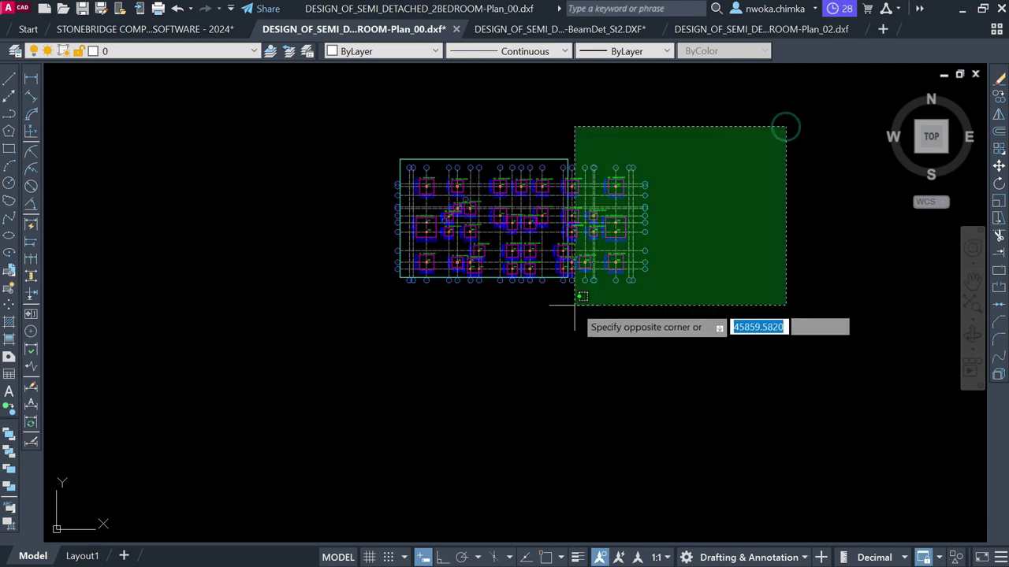
left_click(322, 340)
right_click(345, 171)
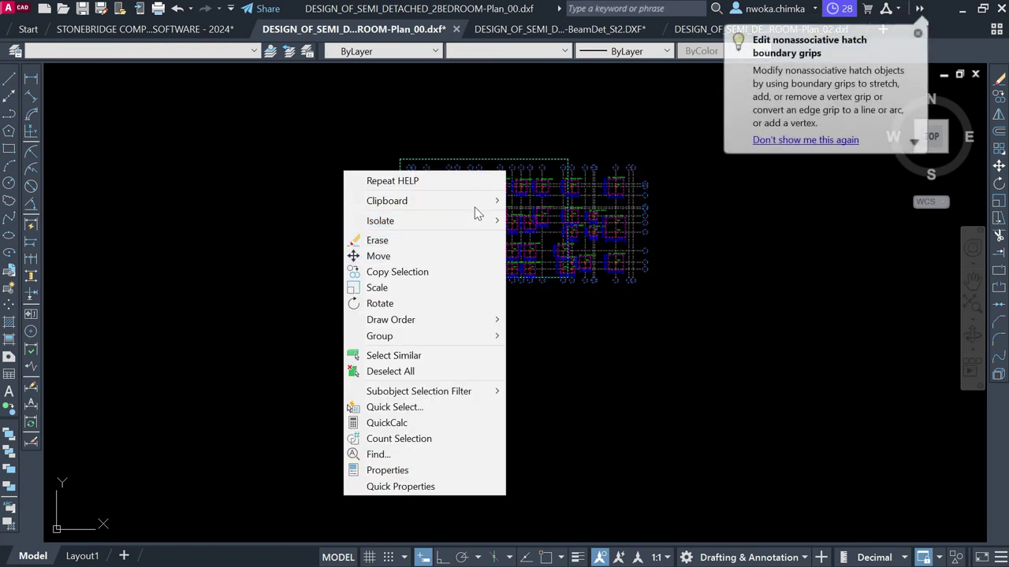
mouse_move(481, 203)
left_click(548, 233)
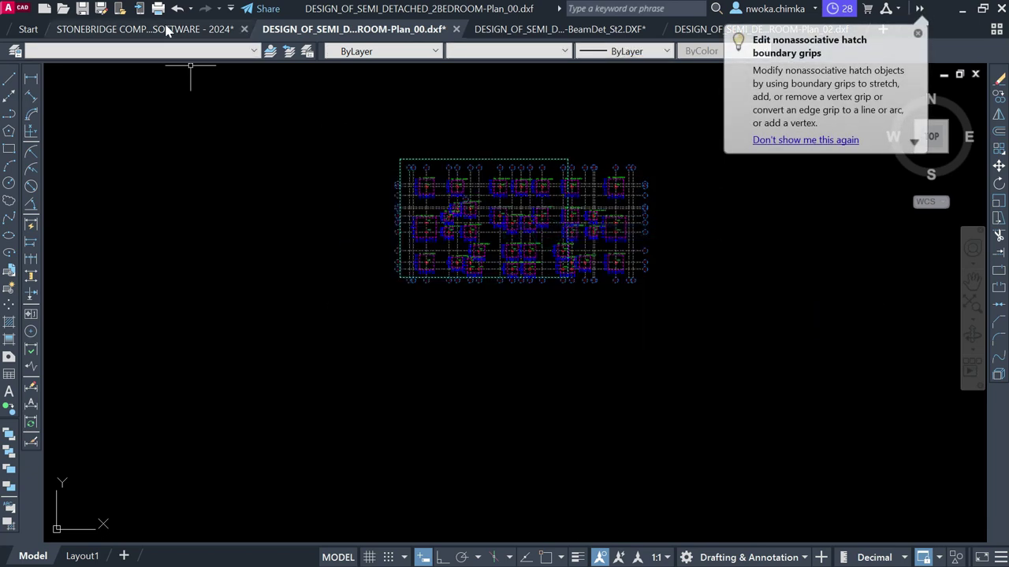
key("Escape")
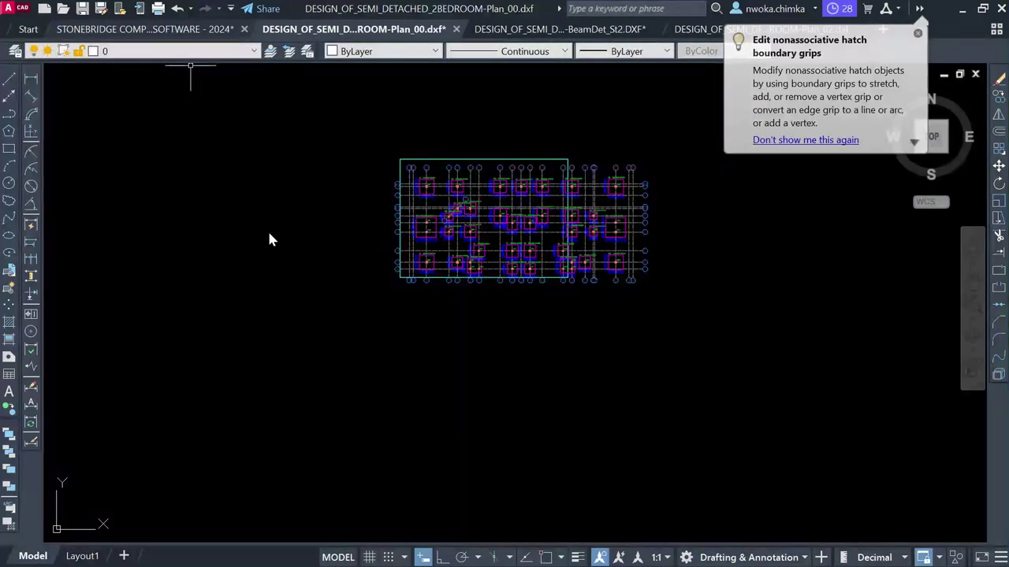
Paste the copied foundation plan into the large frame of the Stonebridge template.
key("ctrl+Tab")
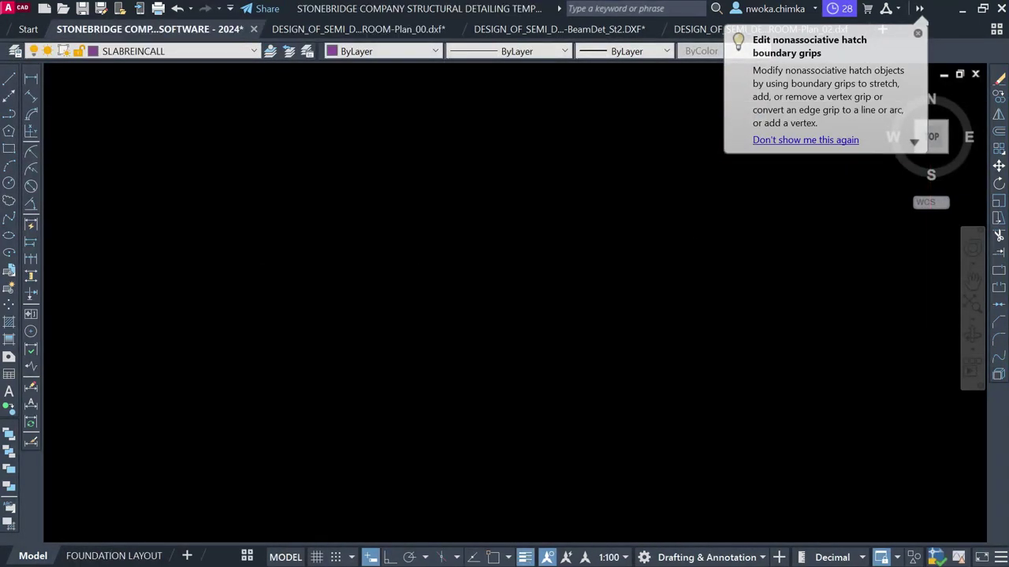
scroll(417, 304, "up", 5)
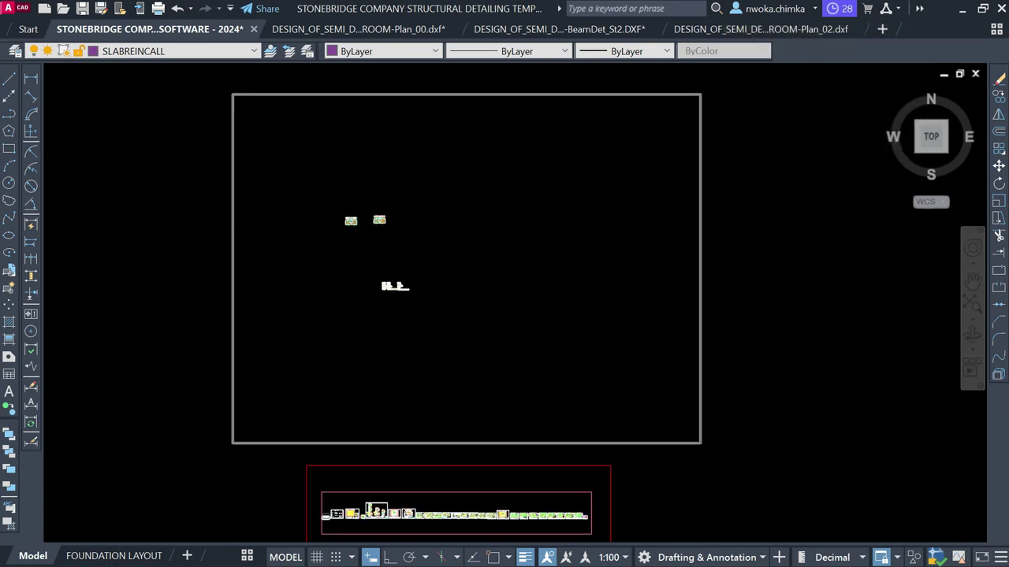
right_click(466, 222)
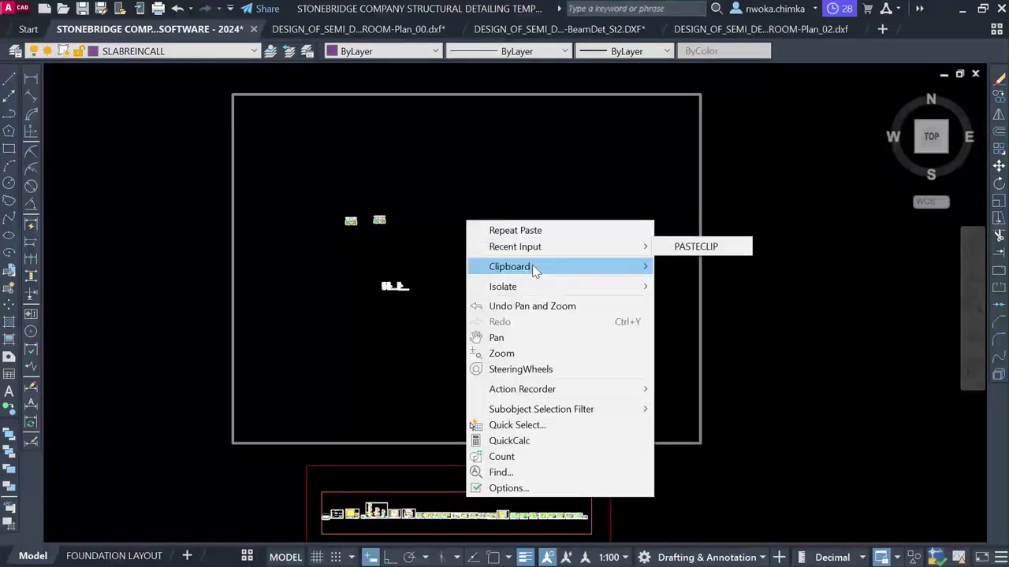
mouse_move(533, 267)
left_click(682, 328)
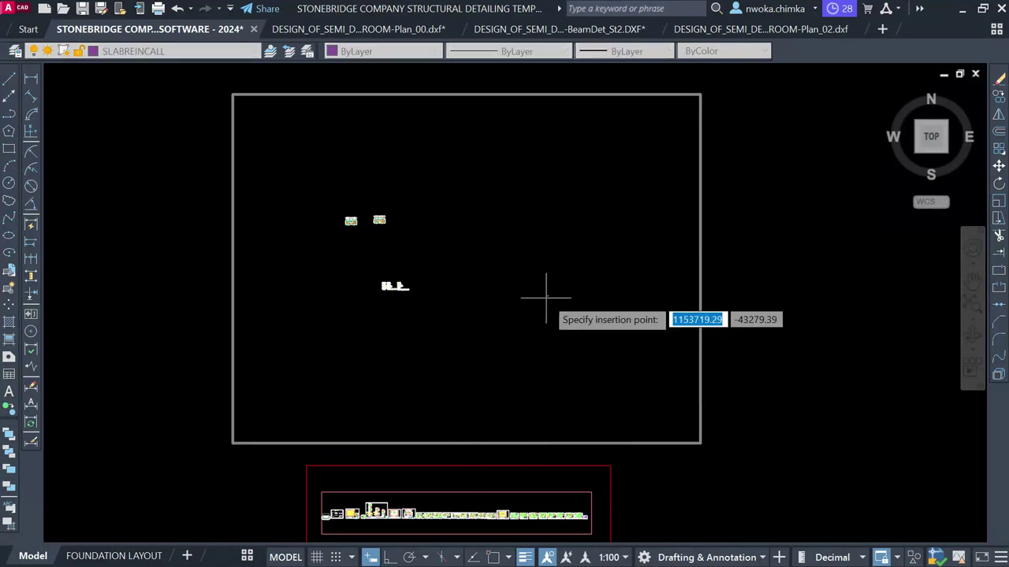
left_click(360, 218)
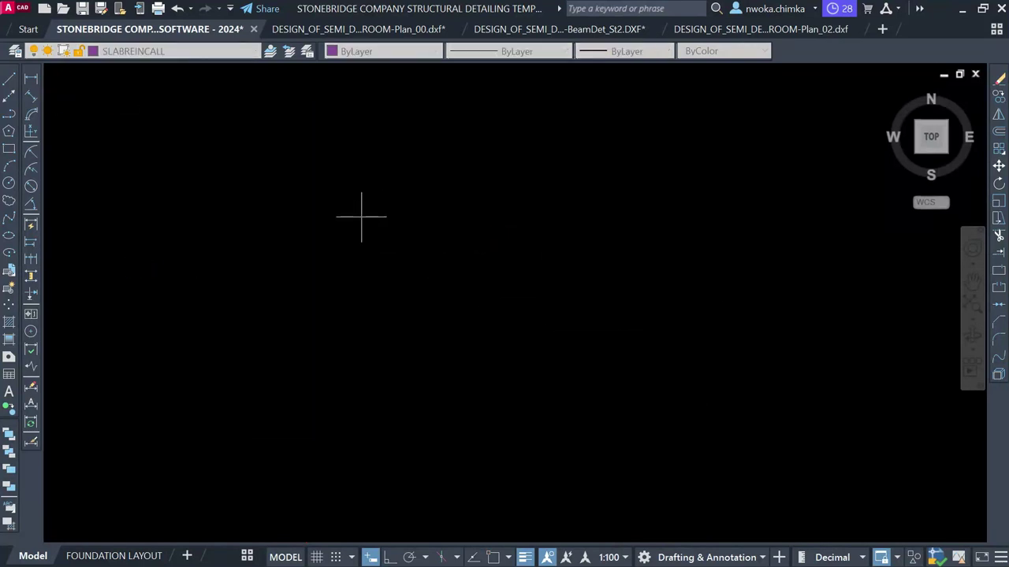
Examine the pasted foundation plan's gridlines, footings and dimensions in the template and compare them with the original in Plan_00.
scroll(416, 150, "up", 7)
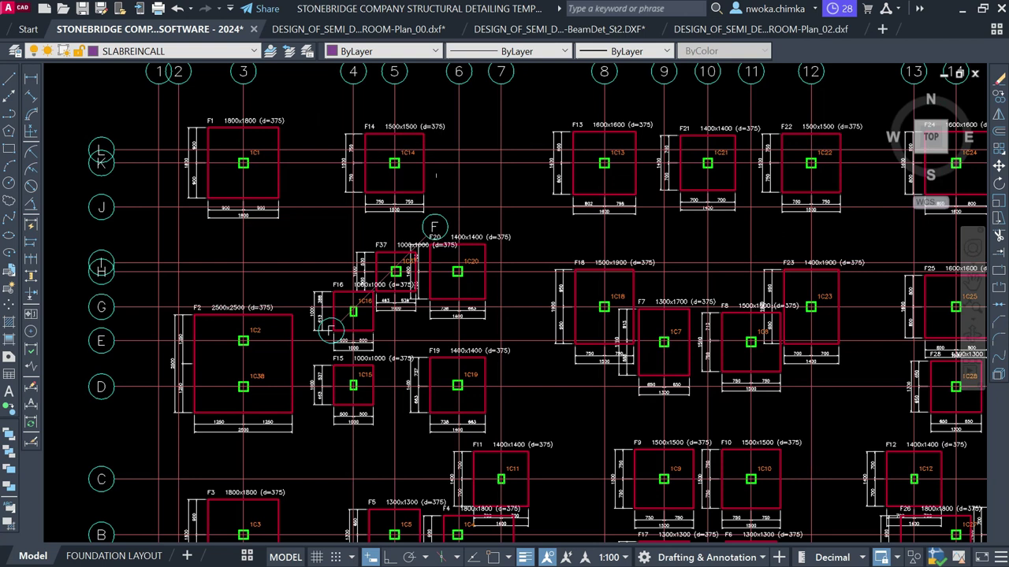
left_click_drag(462, 180, 462, 235)
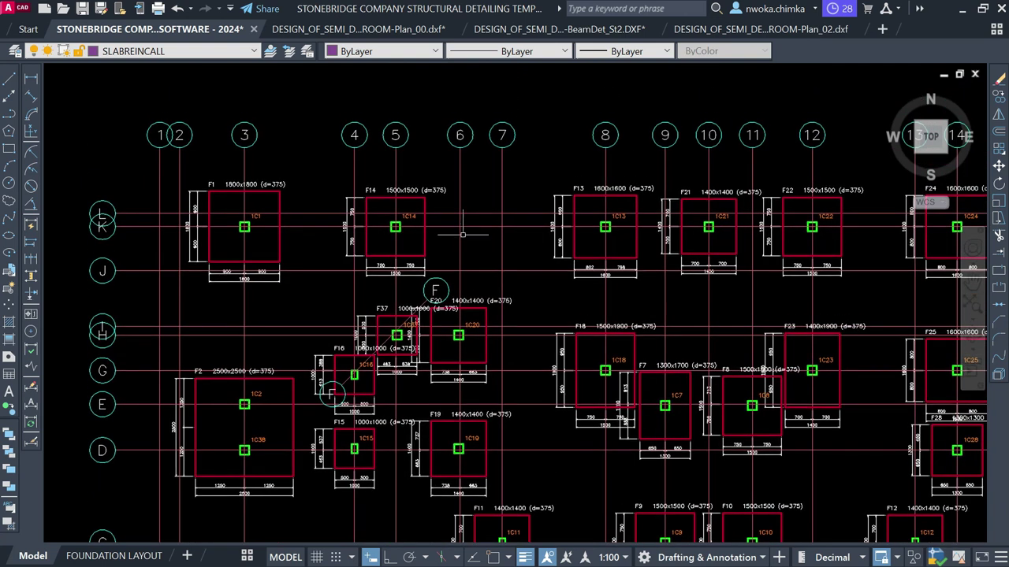
scroll(487, 180, "down", 15)
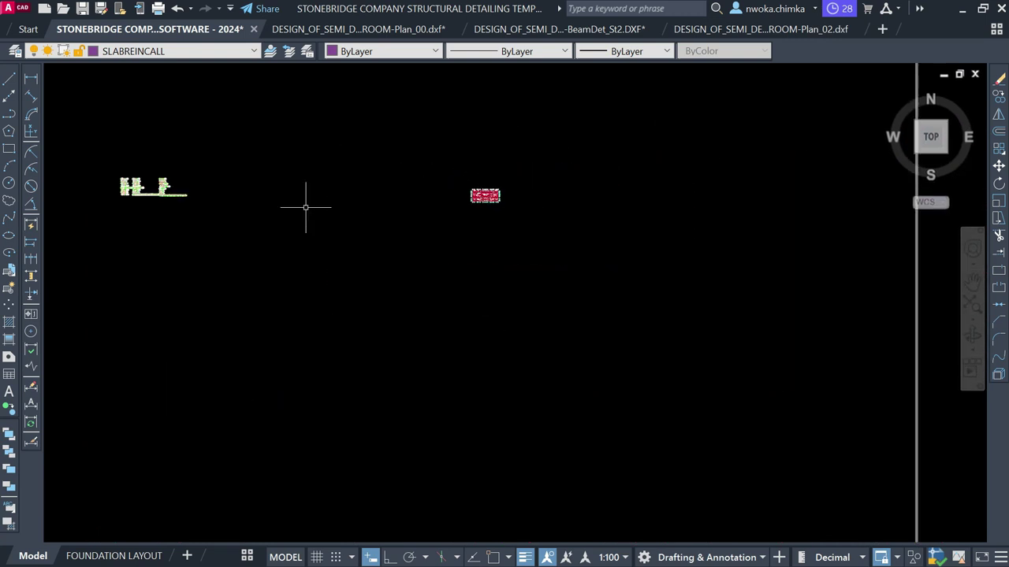
left_click_drag(305, 208, 474, 246)
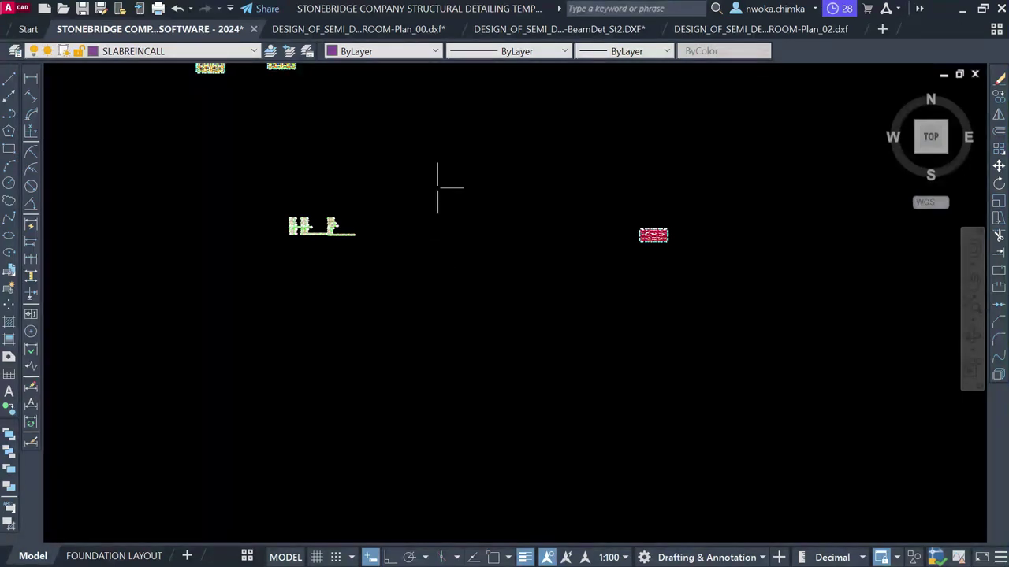
scroll(632, 234, "up", 8)
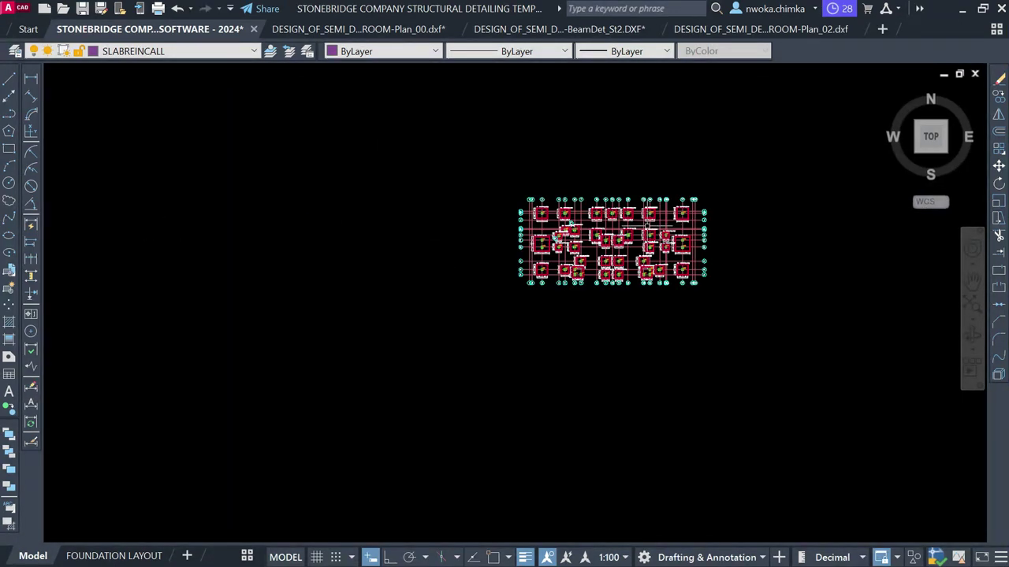
scroll(646, 227, "up", 4)
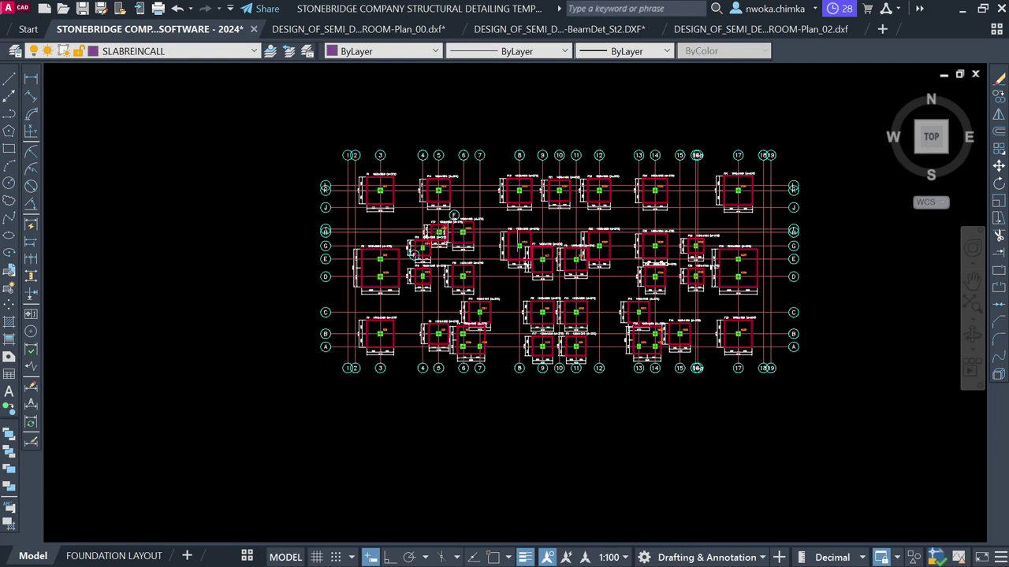
scroll(493, 256, "up", 5)
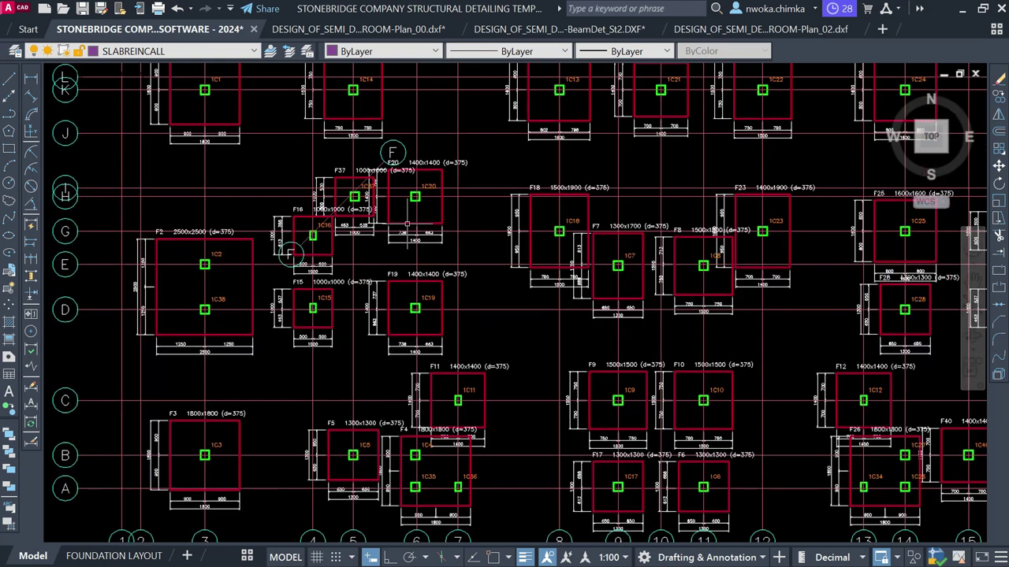
scroll(465, 201, "down", 1)
scroll(587, 164, "up", 1)
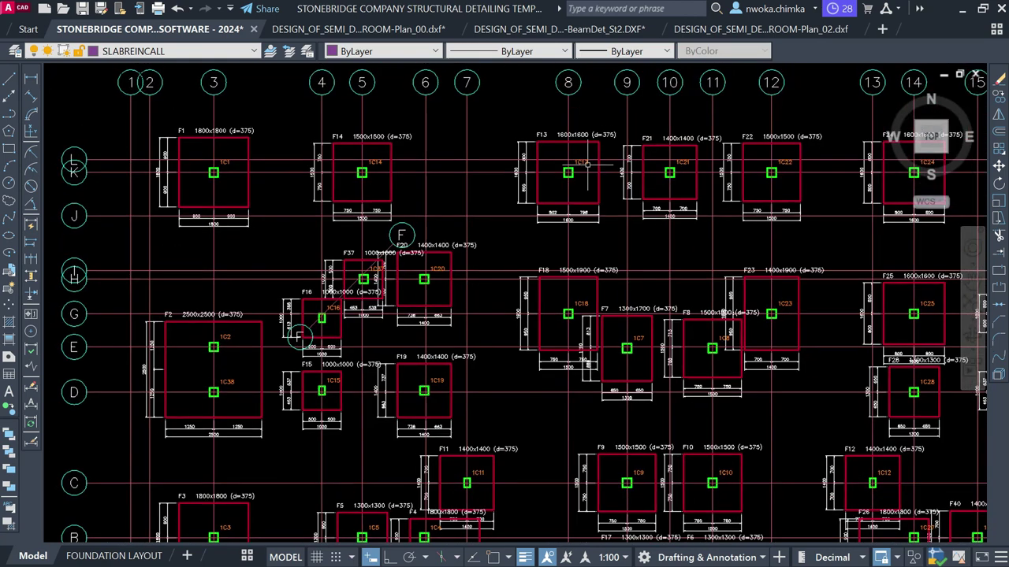
scroll(568, 164, "down", 1)
scroll(539, 173, "up", 1)
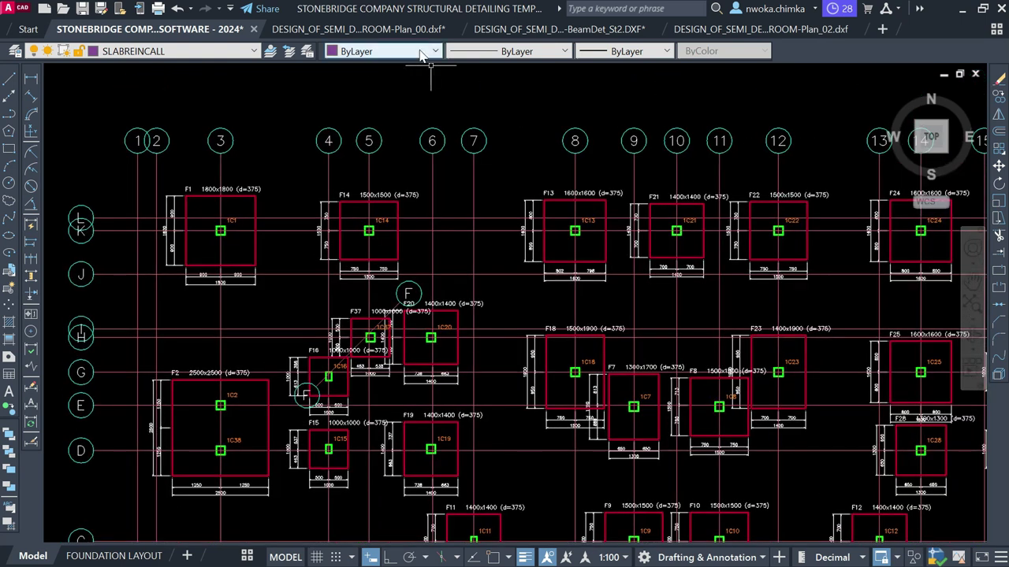
left_click(410, 28)
scroll(502, 270, "up", 7)
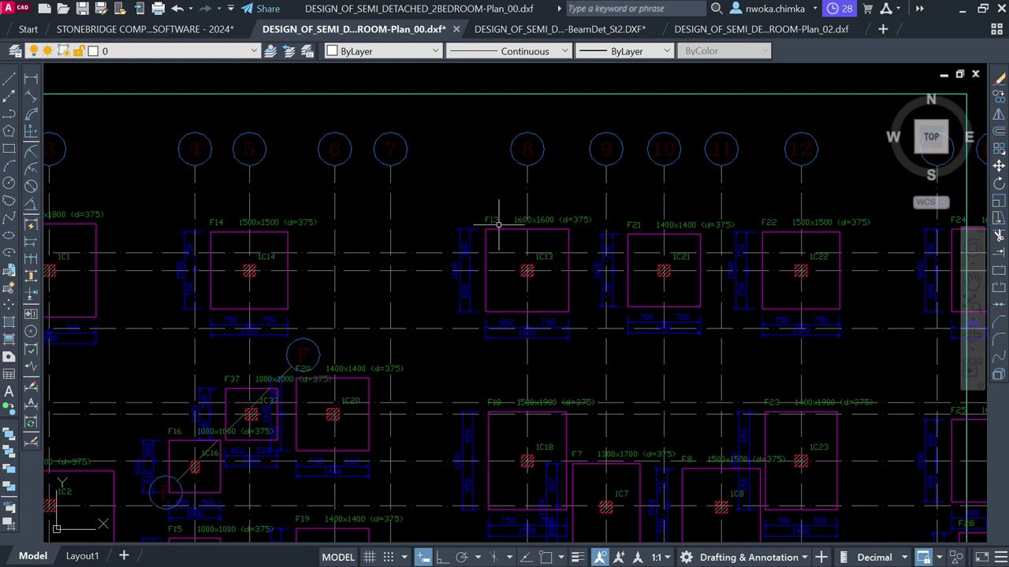
Close the Plan_00 and BeamDet_St2 drawings without saving their changes.
left_click(455, 28)
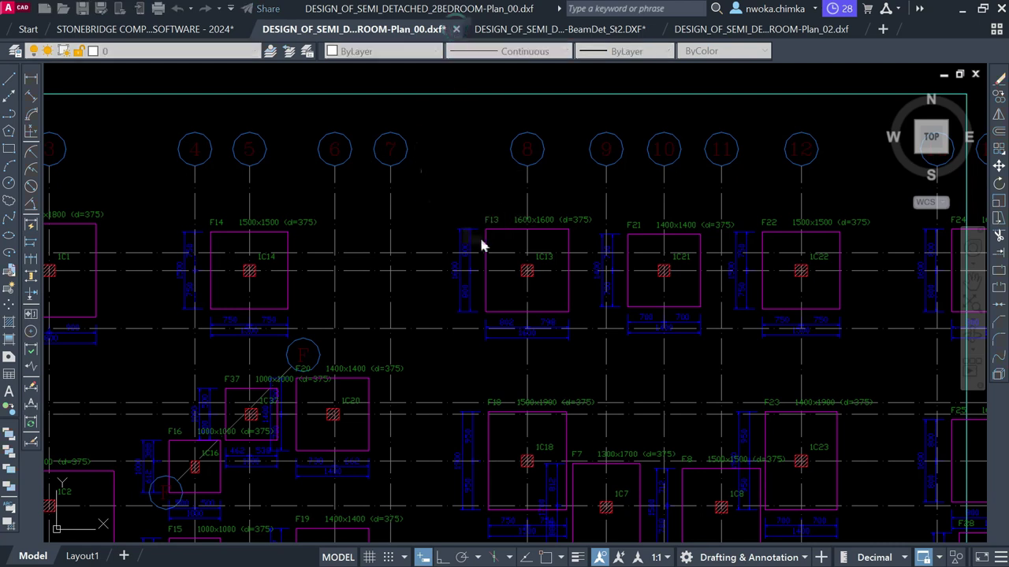
left_click(556, 330)
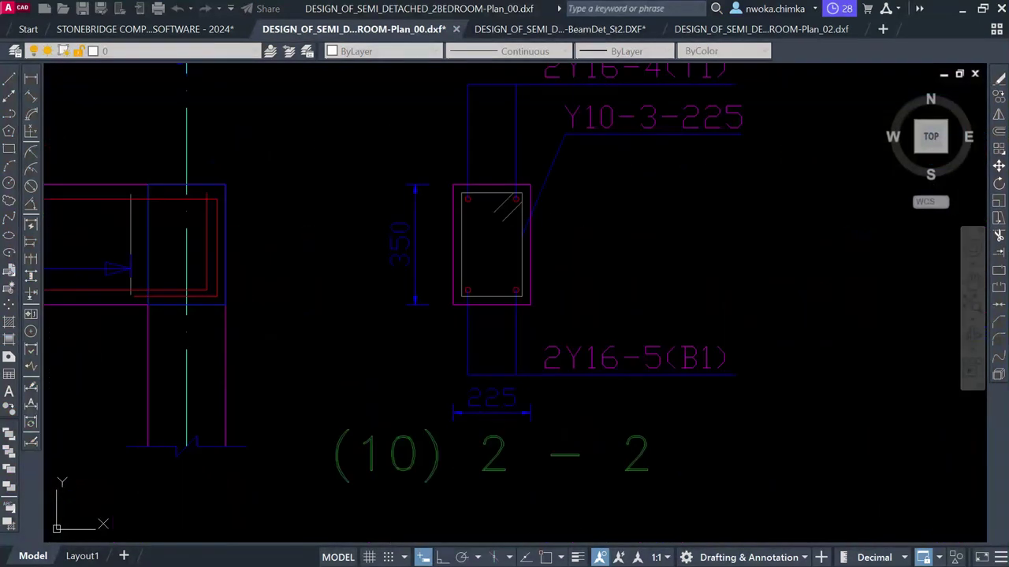
scroll(539, 168, "down", 4)
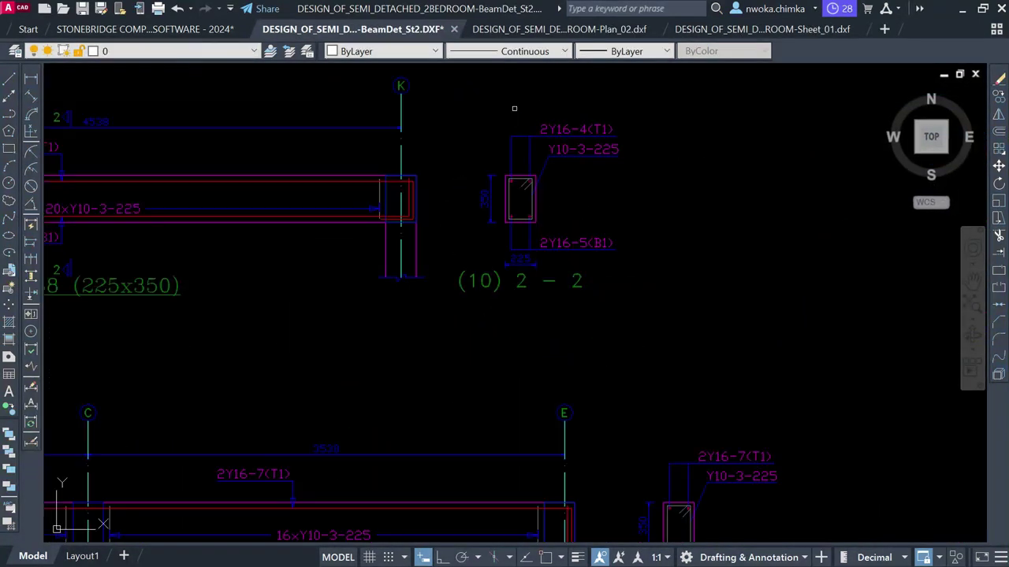
left_click(454, 30)
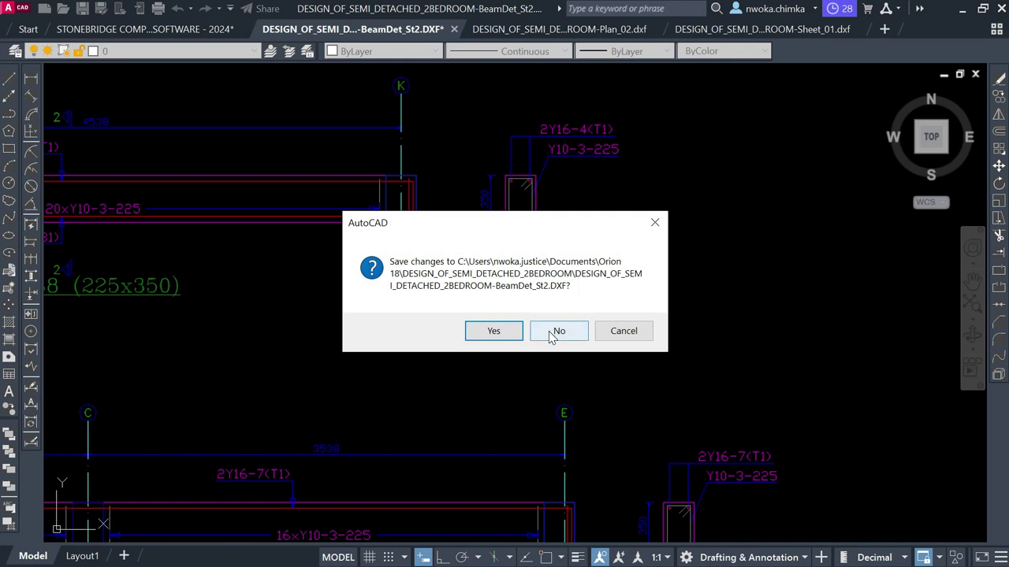
left_click(550, 331)
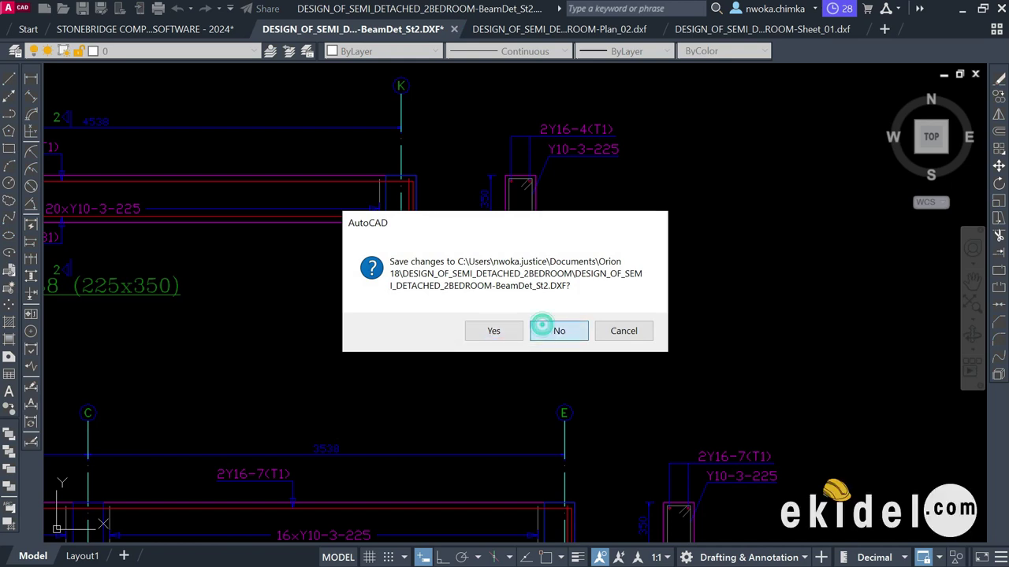
Copy the complete beam layout plan in the Plan_02 drawing to the clipboard.
scroll(563, 156, "down", 4)
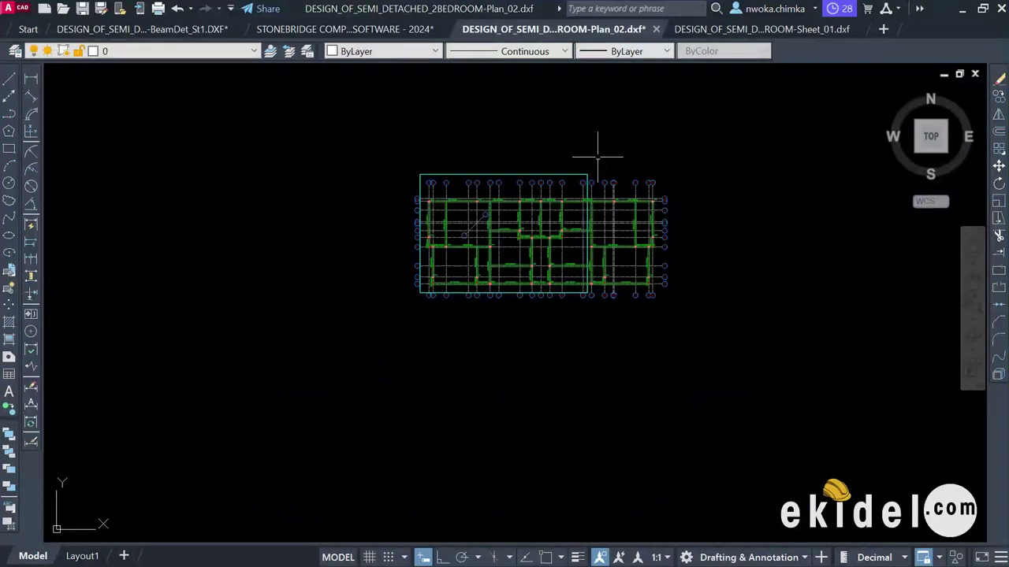
left_click(756, 130)
left_click(280, 441)
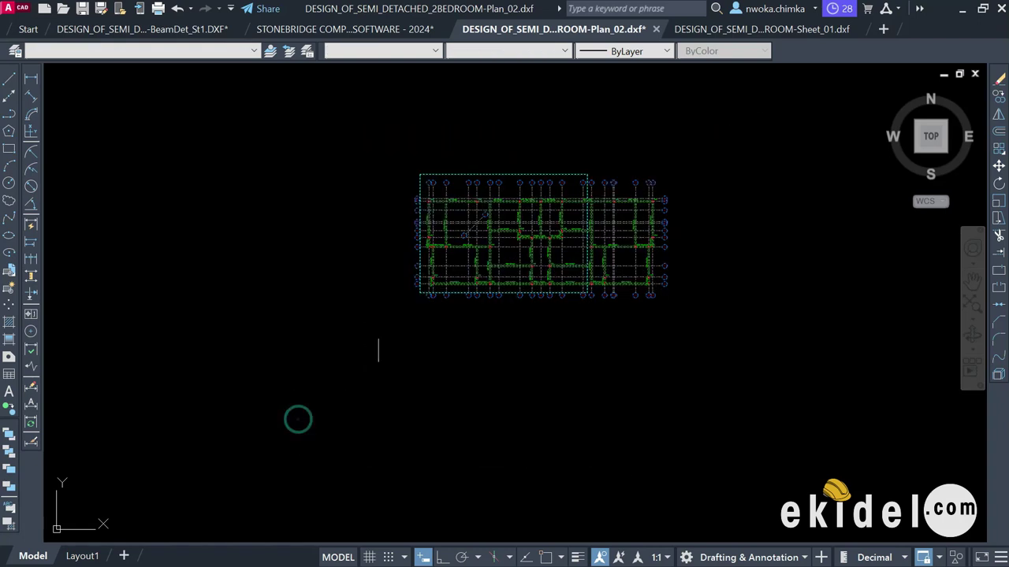
right_click(431, 192)
mouse_move(552, 220)
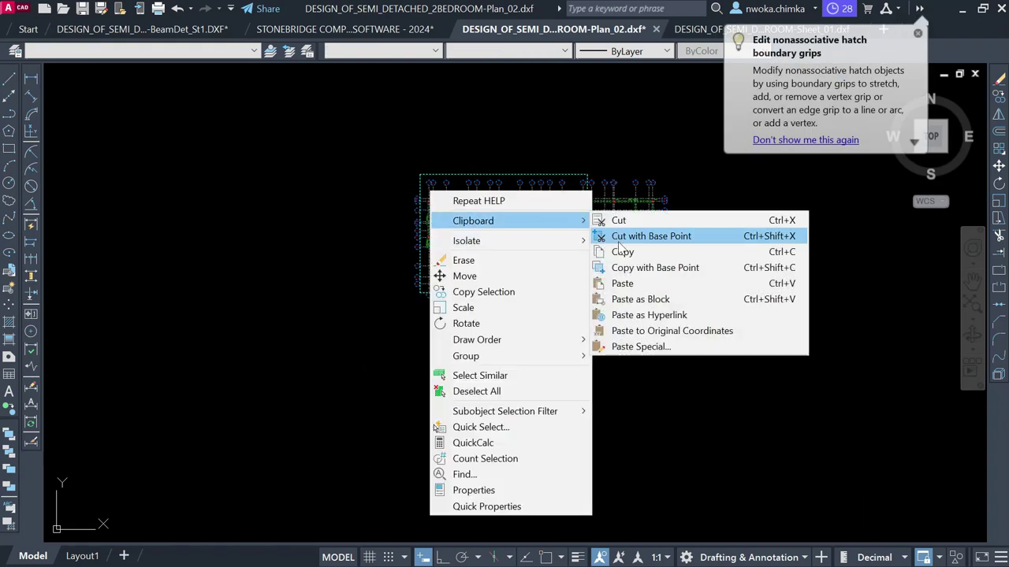
left_click(639, 252)
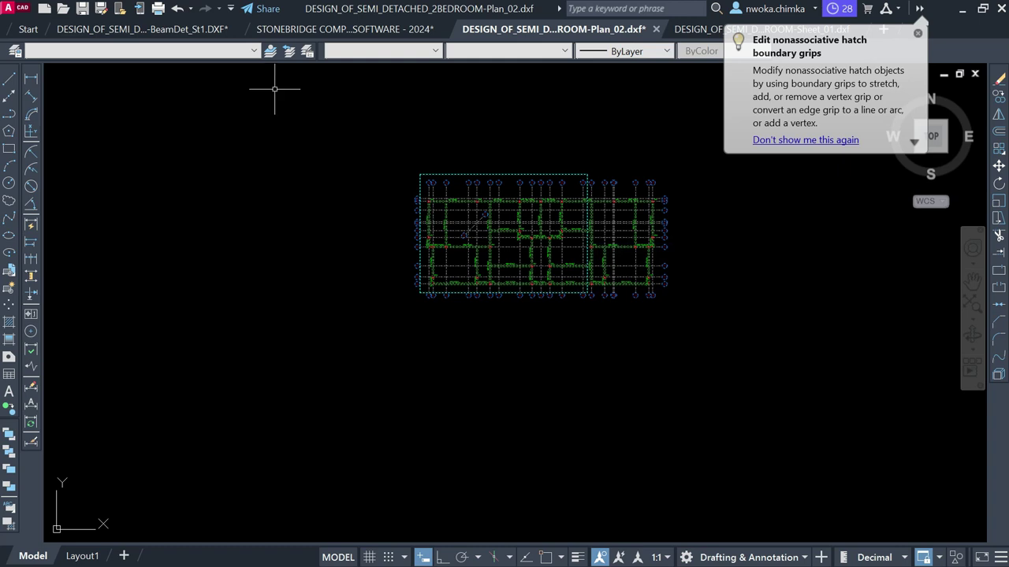
Paste the copied beam layout plan into an empty area of the Stonebridge template, between the existing plans and the foundation plan.
left_click(330, 31)
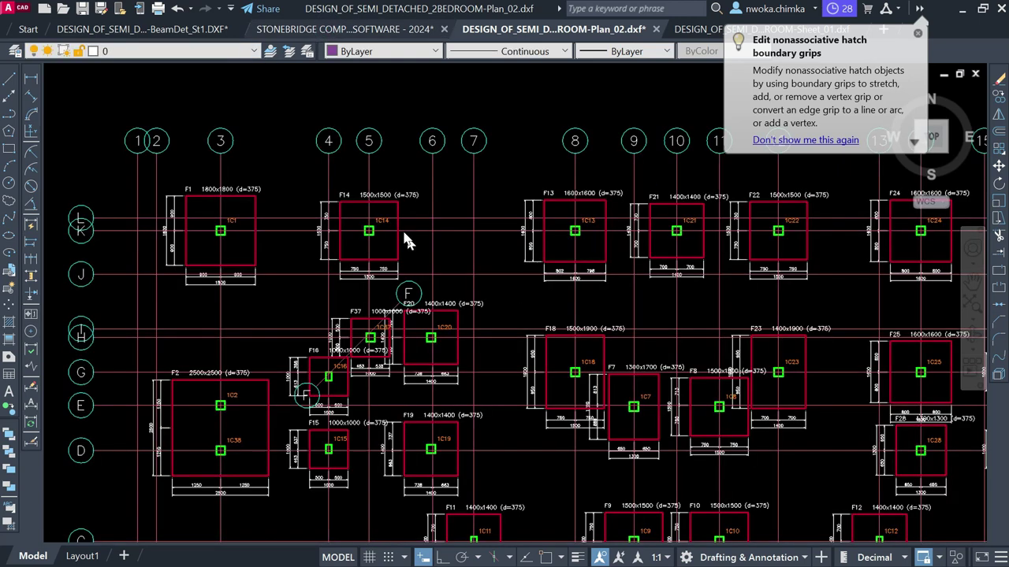
scroll(465, 235, "down", 5)
scroll(370, 235, "down", 5)
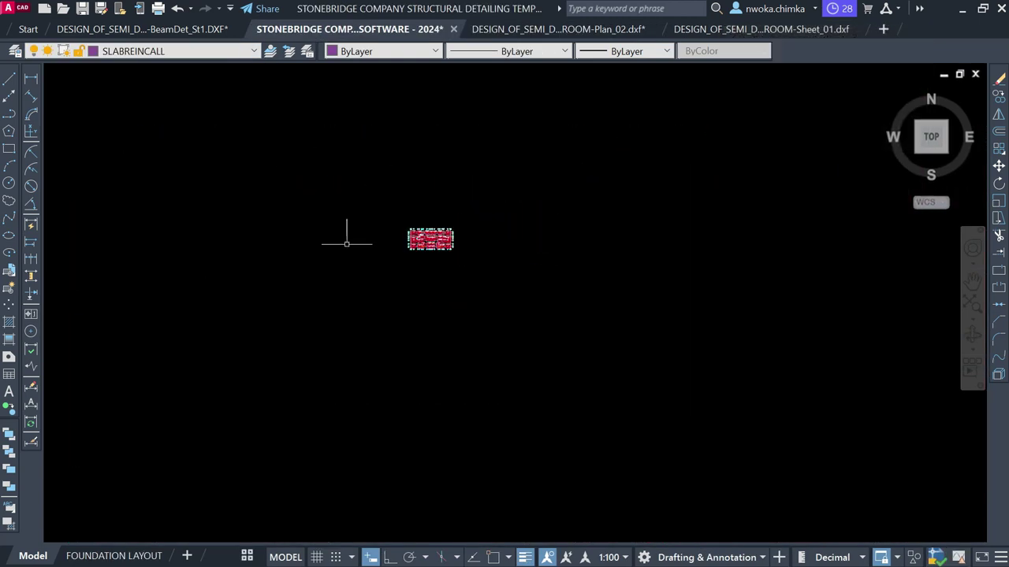
mouse_move(295, 241)
left_mouse_down()
mouse_move(461, 219)
mouse_move(440, 354)
left_mouse_up()
scroll(461, 219, "up", 4)
right_click(449, 206)
mouse_move(547, 253)
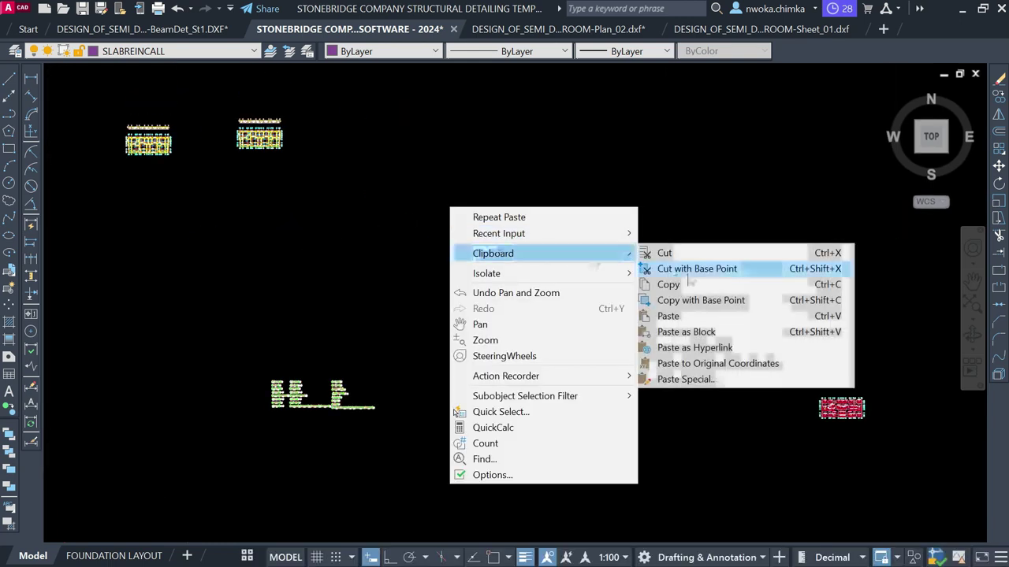
left_click(668, 316)
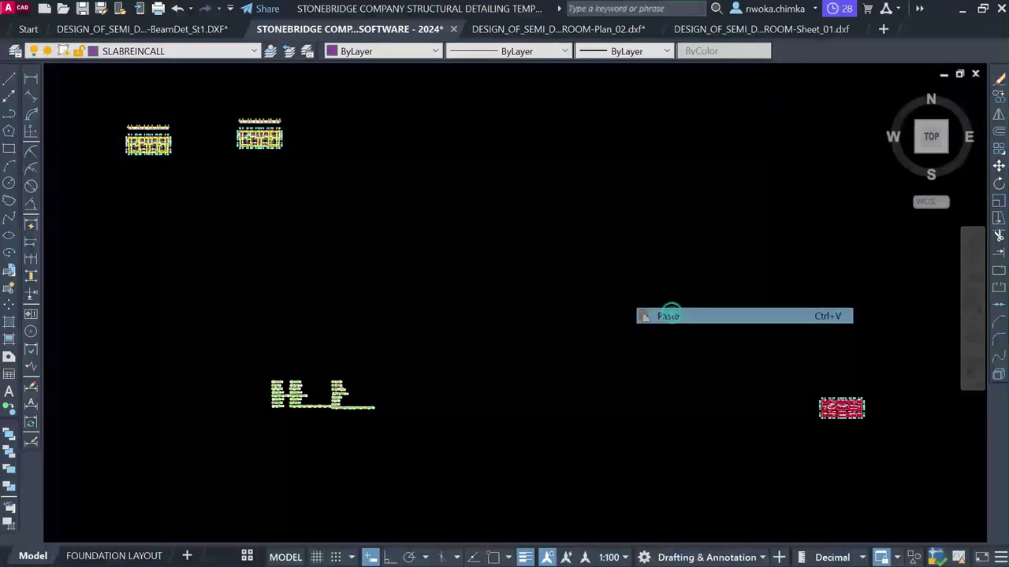
left_click(477, 248)
Examine the pasted plan's beams, columns and labels in the template and compare them with the original in Plan_02.
scroll(477, 247, "up", 3)
scroll(457, 200, "up", 4)
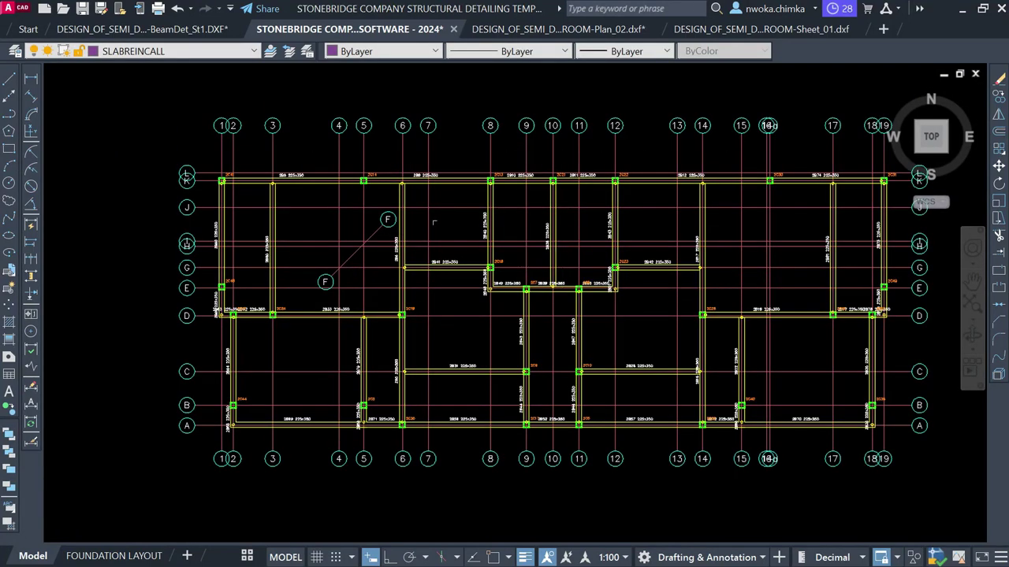
scroll(608, 266, "up", 4)
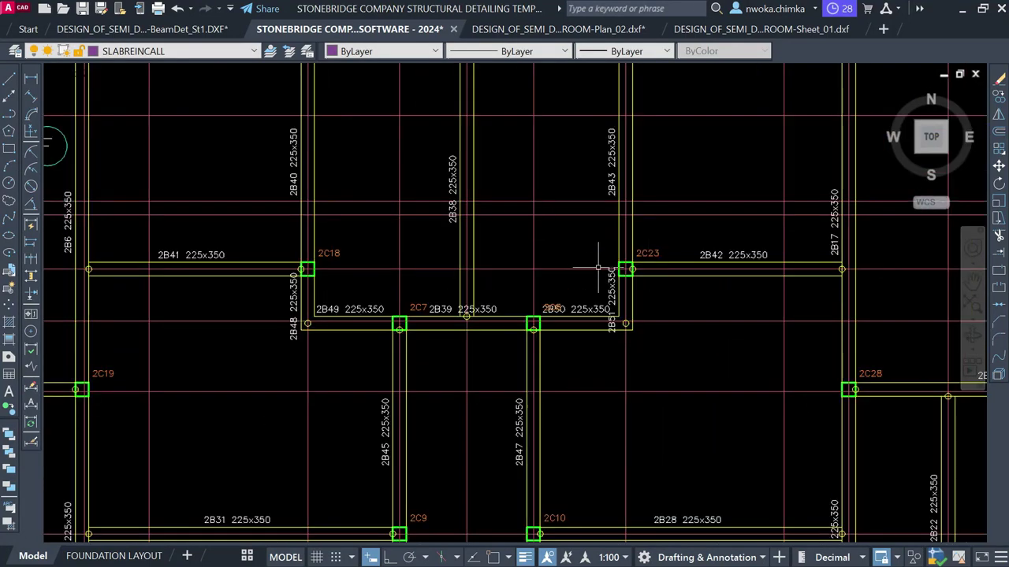
scroll(598, 269, "down", 2)
scroll(555, 122, "down", 5)
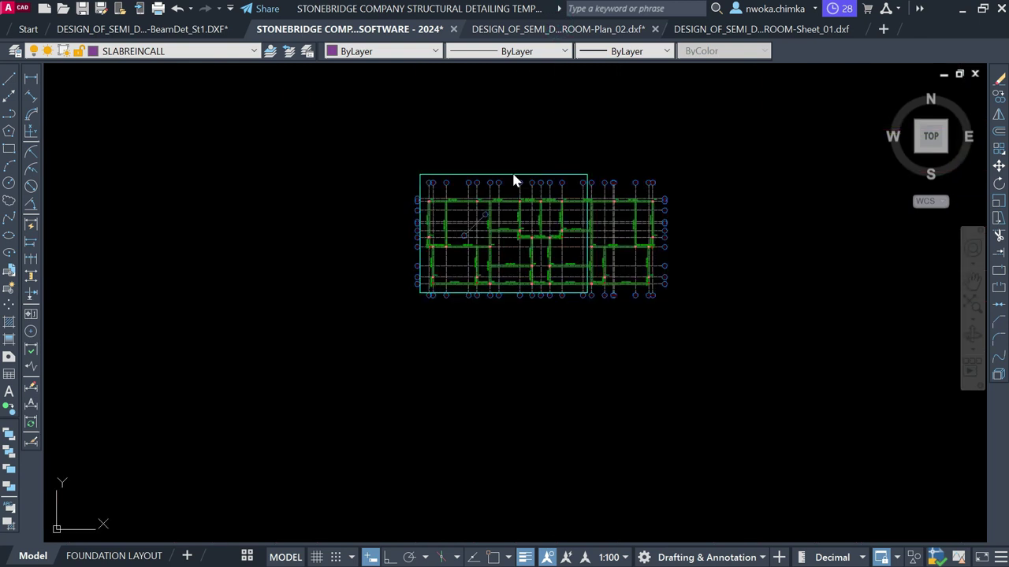
left_click(558, 28)
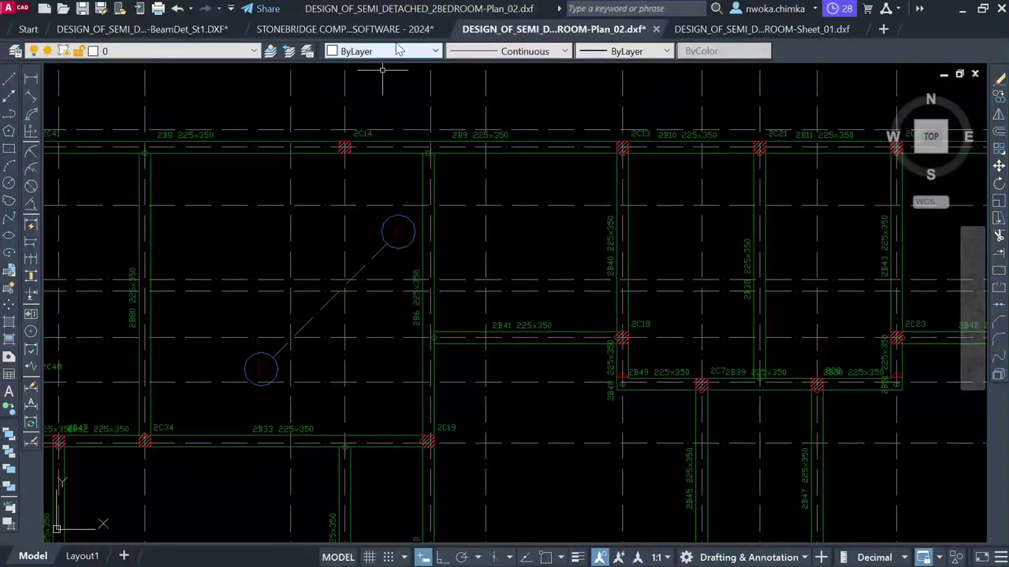
left_click(314, 29)
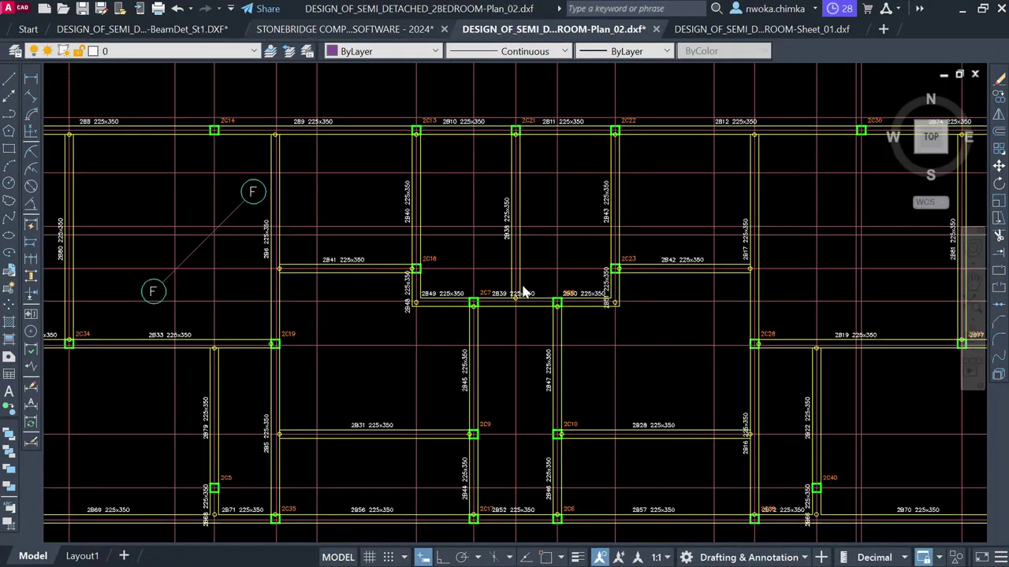
scroll(424, 276, "down", 3)
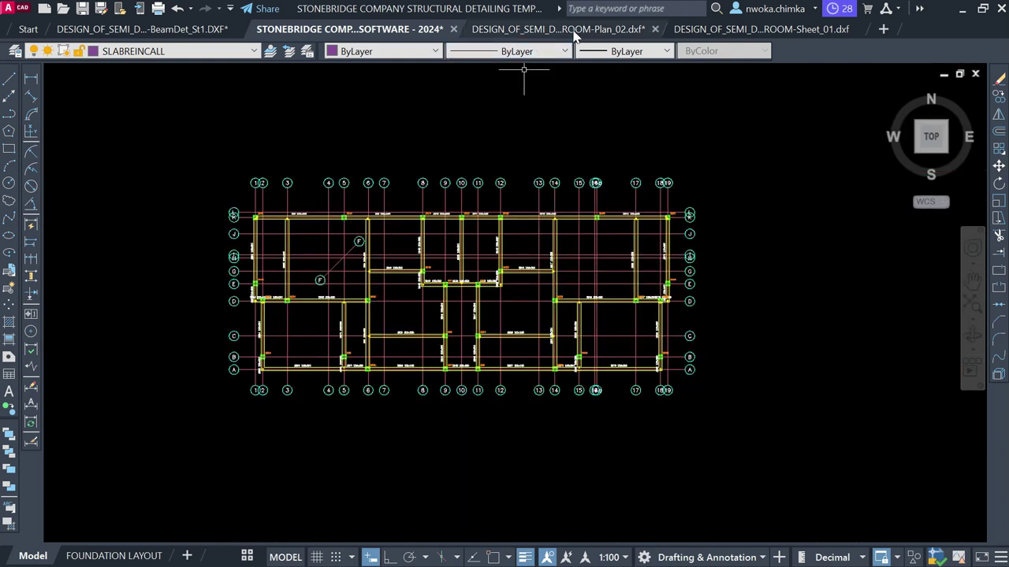
Close the Plan_02 drawing without saving its changes.
left_click(623, 32)
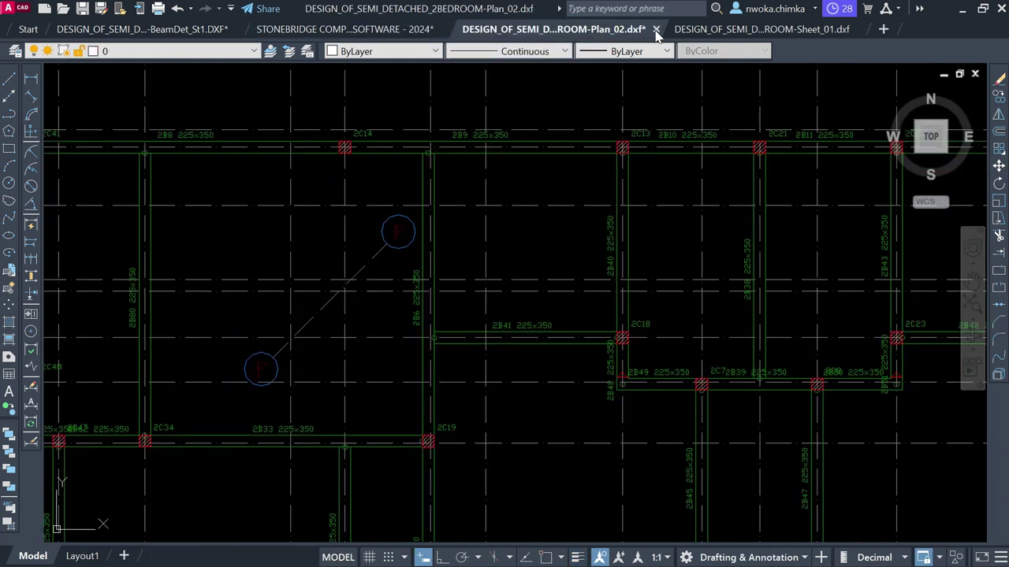
left_click(656, 29)
left_click(559, 331)
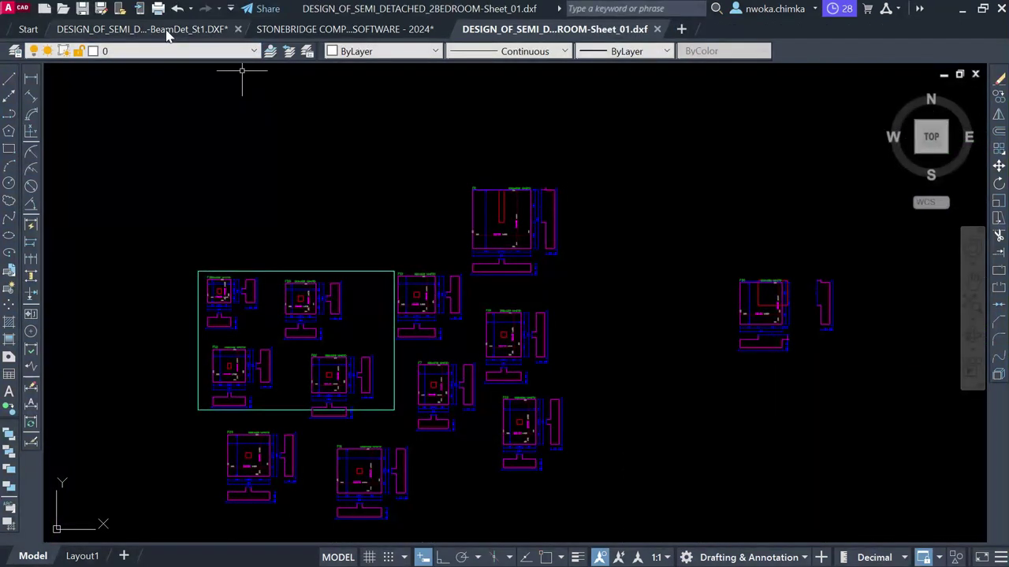
Copy all the beam details and the adjoining table in the BeamDet_St1 drawing to the clipboard.
key("ctrl+Tab")
scroll(512, 213, "down", 8)
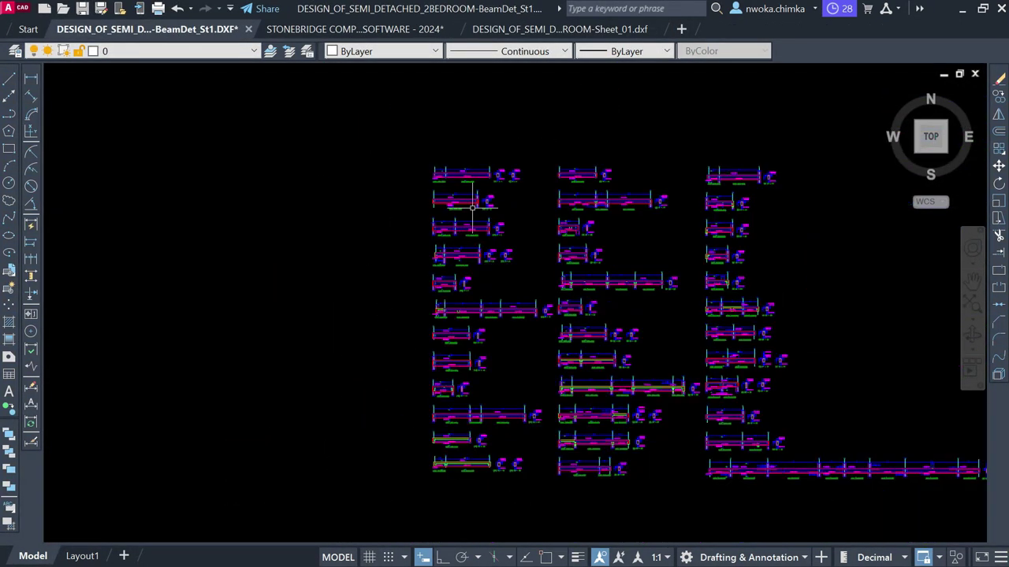
left_click(768, 144)
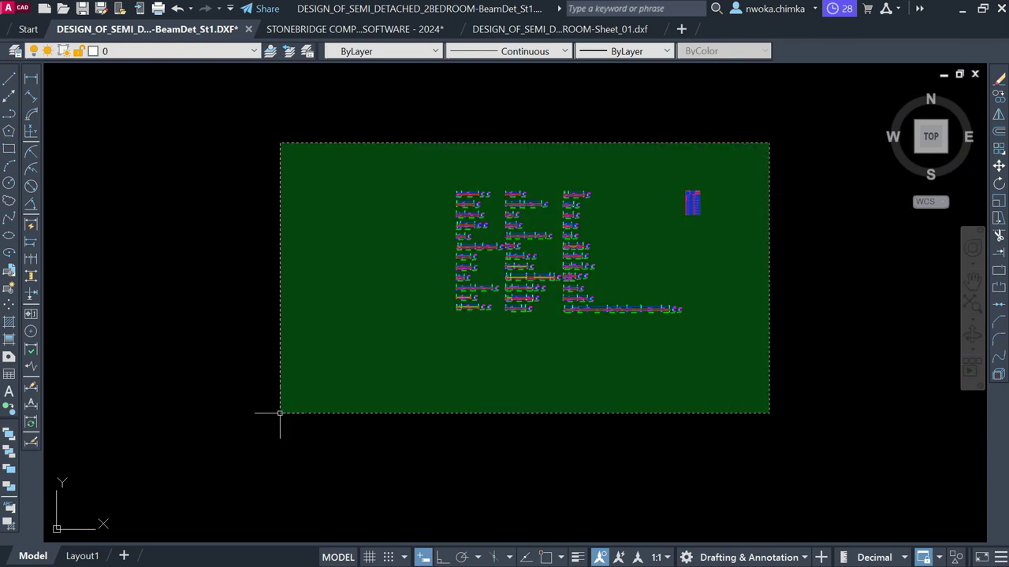
left_click(279, 412)
right_click(335, 170)
mouse_move(477, 202)
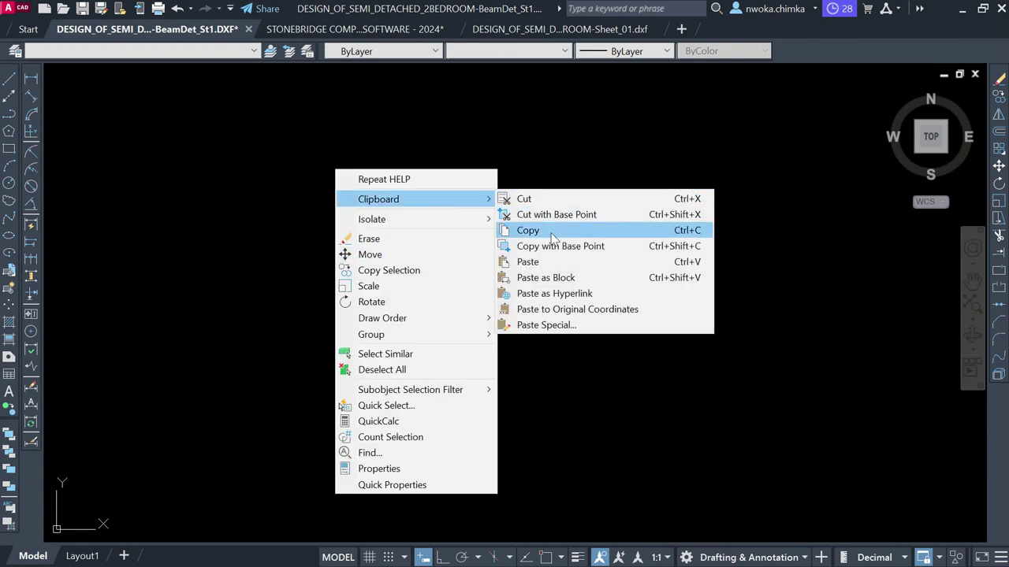
left_click(542, 231)
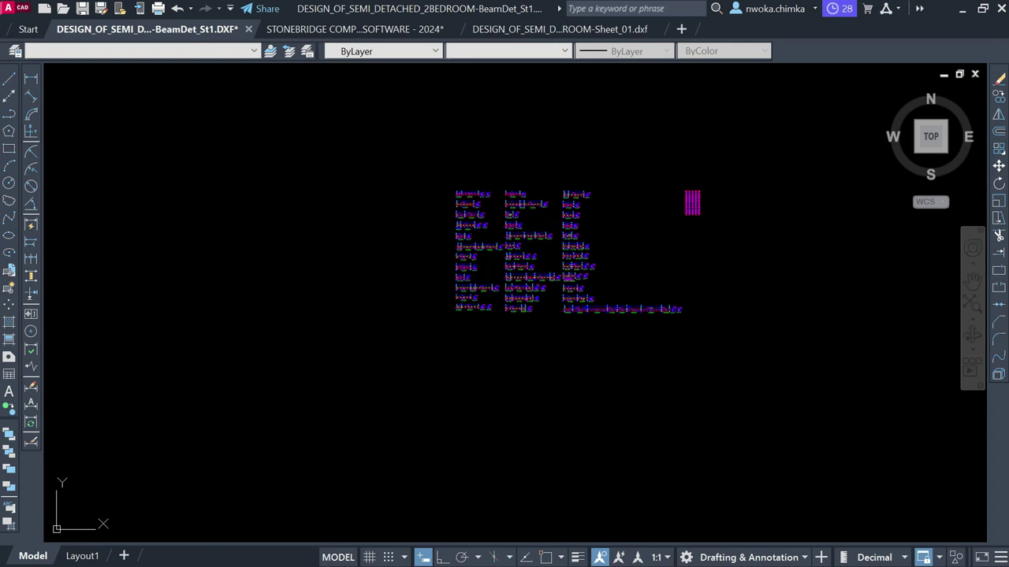
key("Escape")
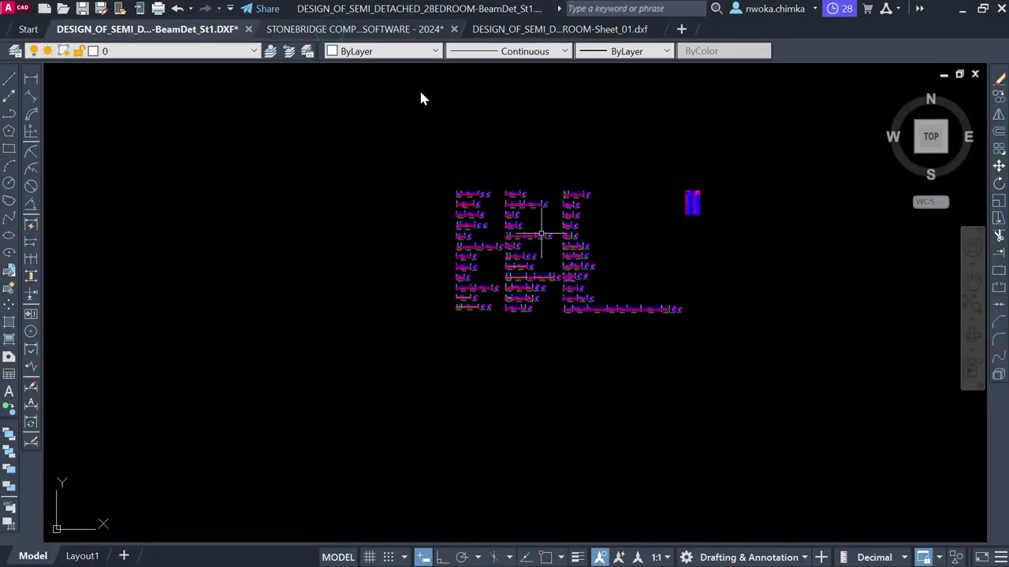
Paste the copied BeamDet_St1 beam details into an empty area of the Stonebridge template.
key("ctrl+Tab")
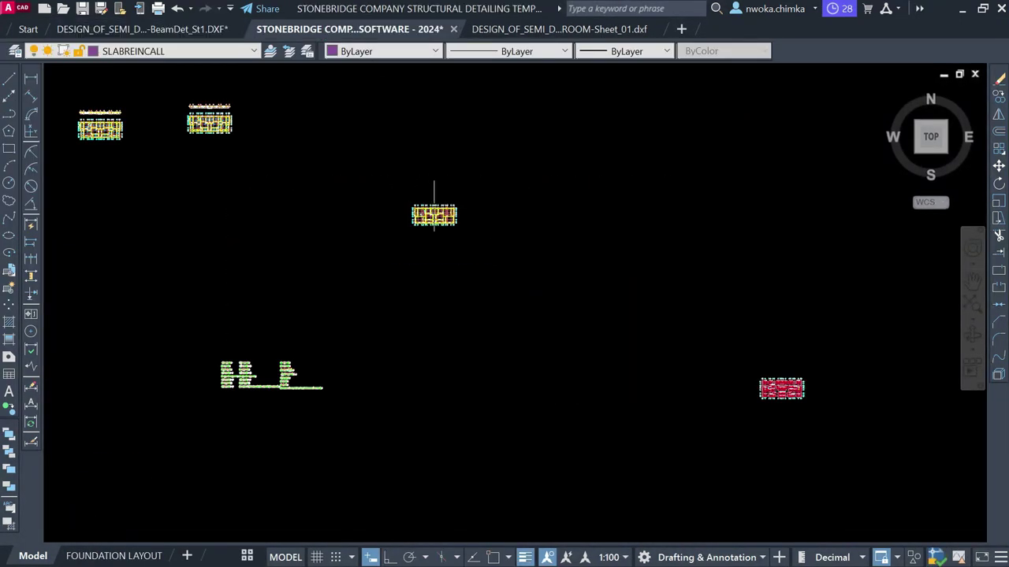
right_click(453, 285)
mouse_move(642, 94)
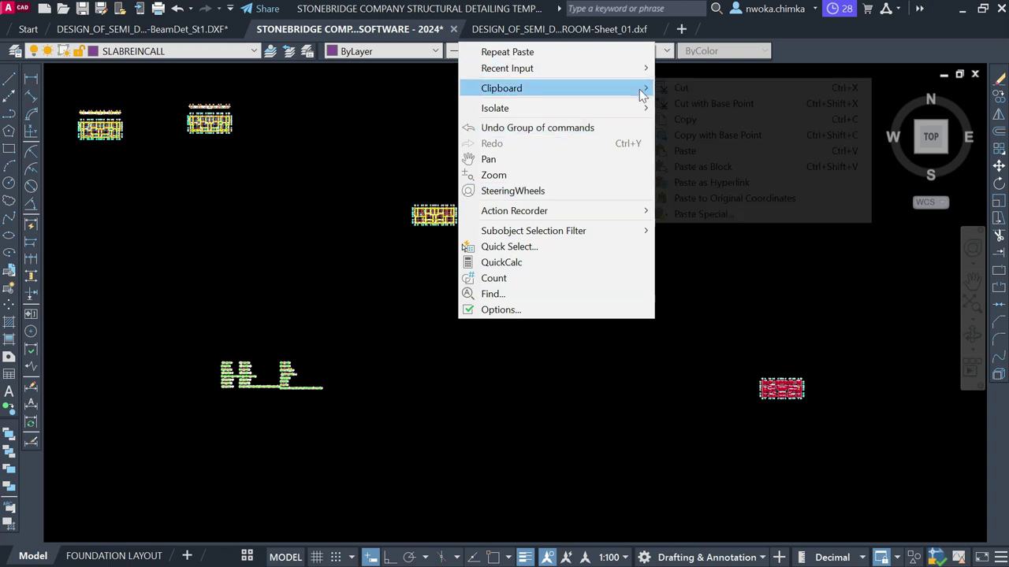
left_click(705, 150)
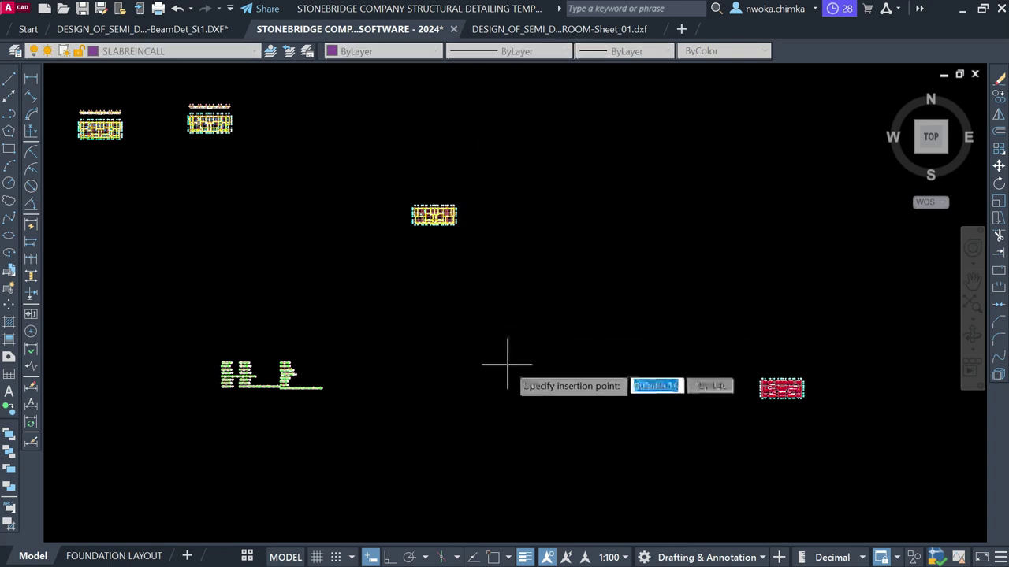
scroll(465, 379, "down", 5)
left_click(461, 392)
Examine the pasted beam elevations and cross-sections, comparing sections 1-1 and 2-2 with the originals in BeamDet_St1.
scroll(477, 382, "up", 5)
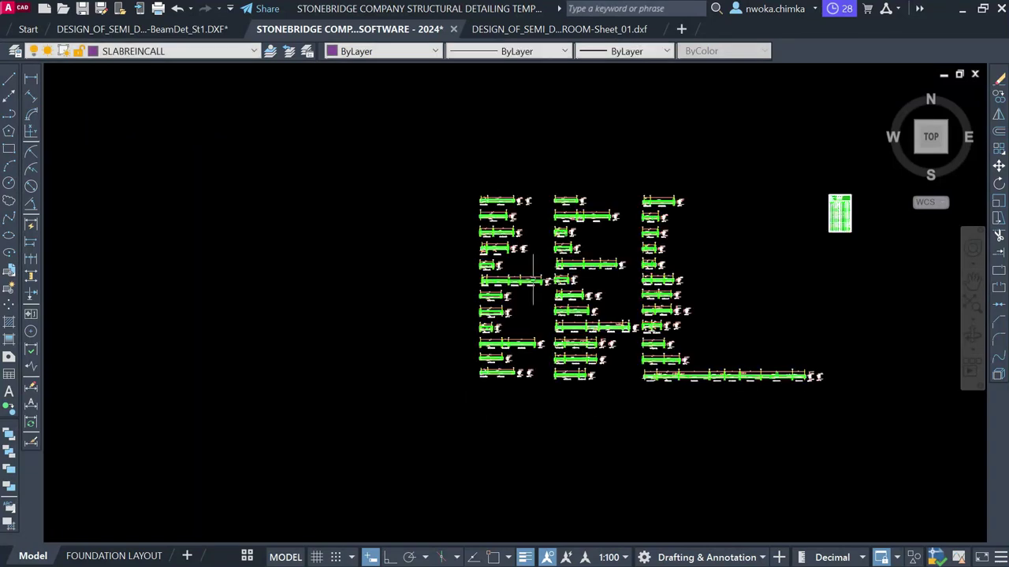
scroll(393, 207, "up", 4)
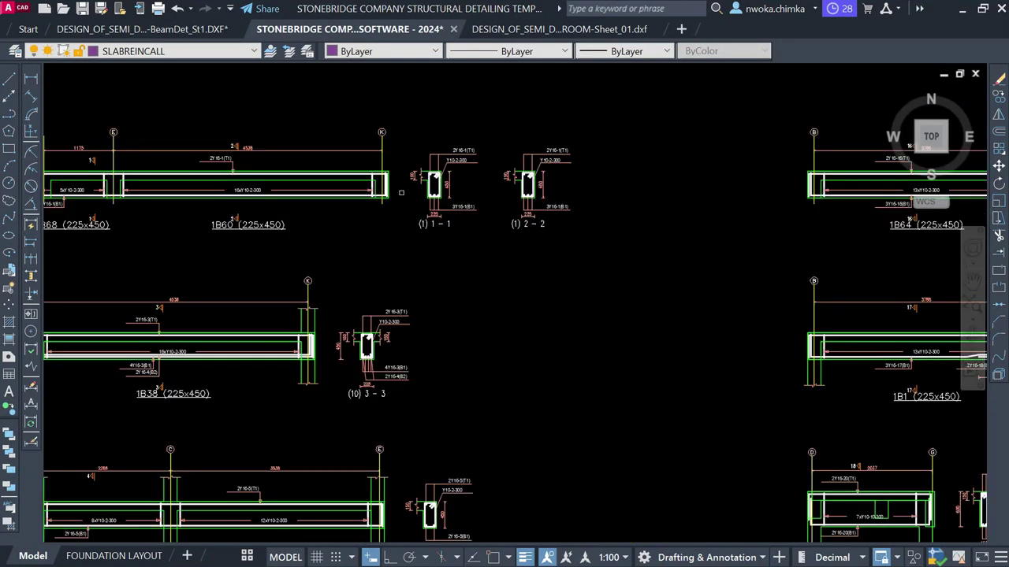
mouse_move(790, 122)
left_mouse_down()
mouse_move(678, 243)
mouse_move(660, 246)
left_mouse_up()
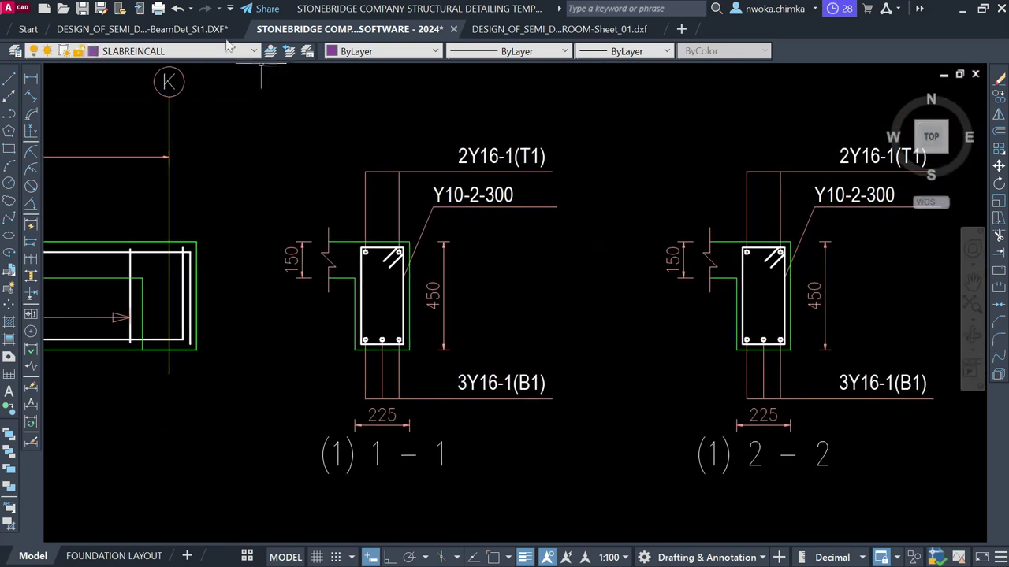
key("ctrl+Tab")
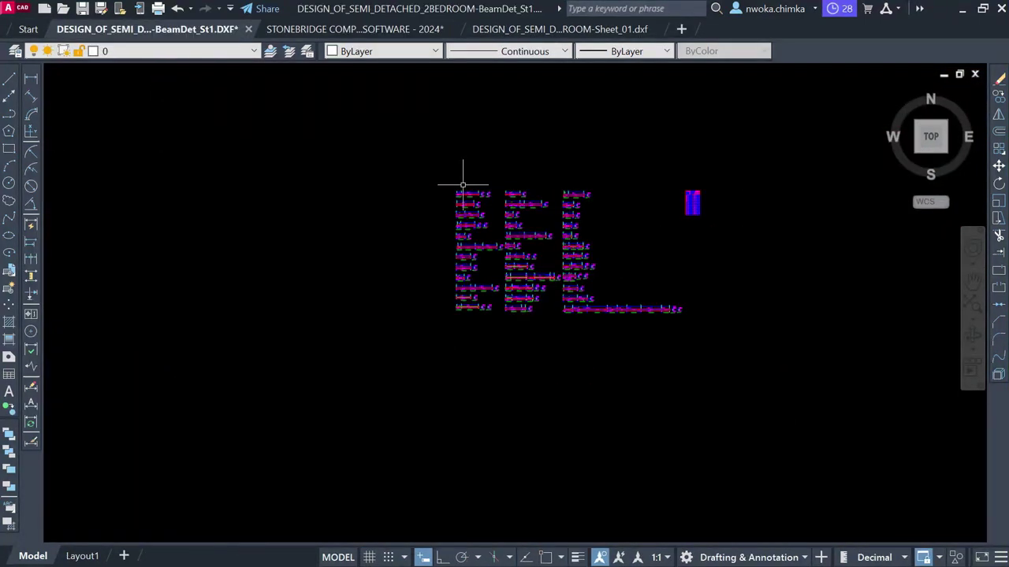
scroll(568, 225, "up", 5)
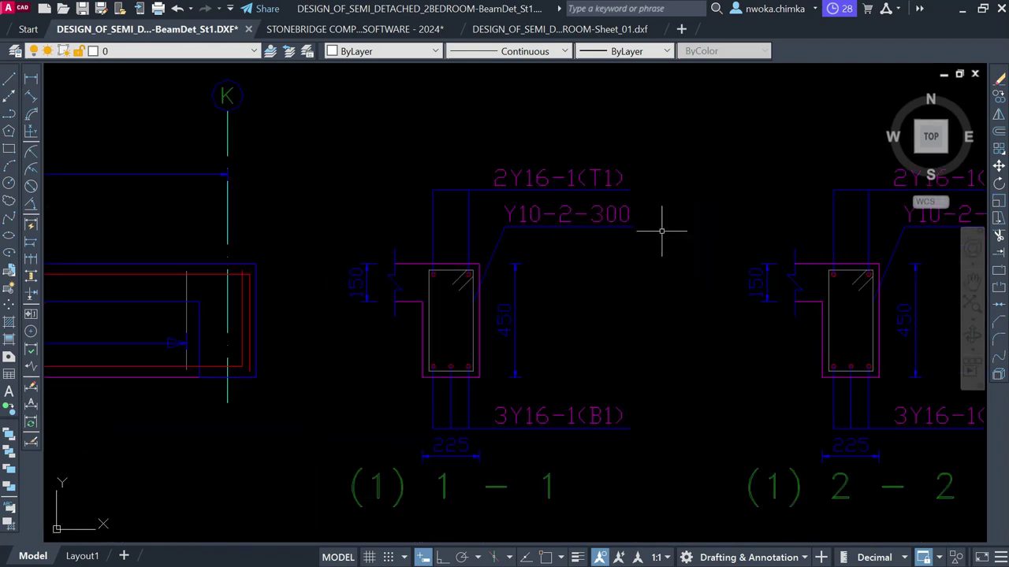
scroll(661, 230, "up", 2)
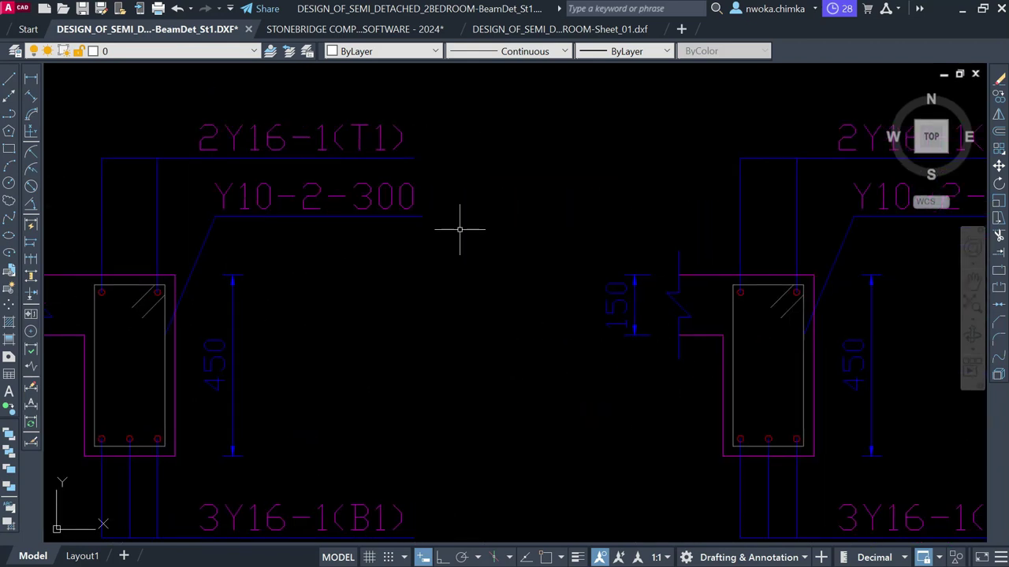
left_click(386, 29)
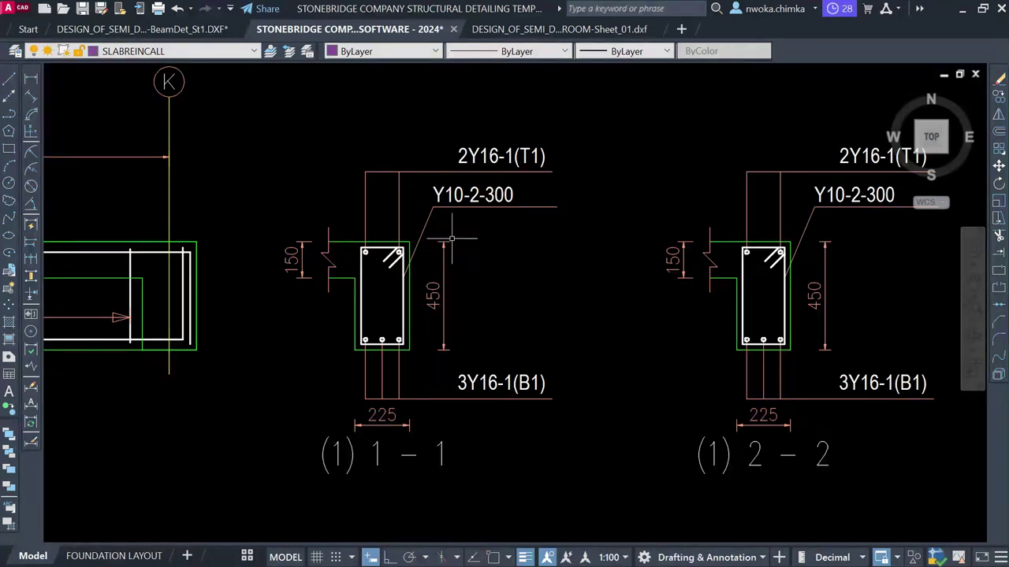
scroll(453, 238, "down", 6)
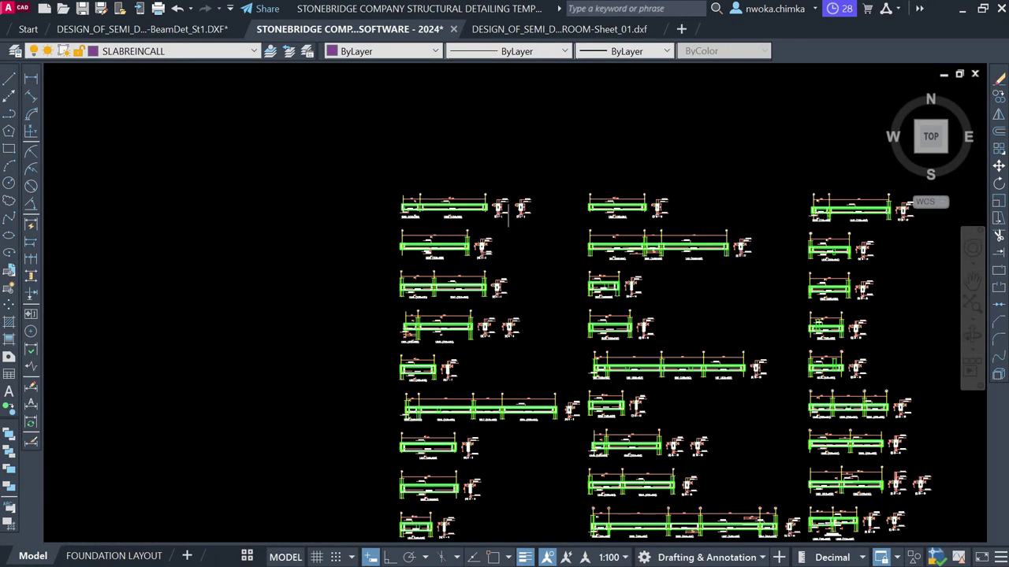
scroll(508, 273, "up", 8)
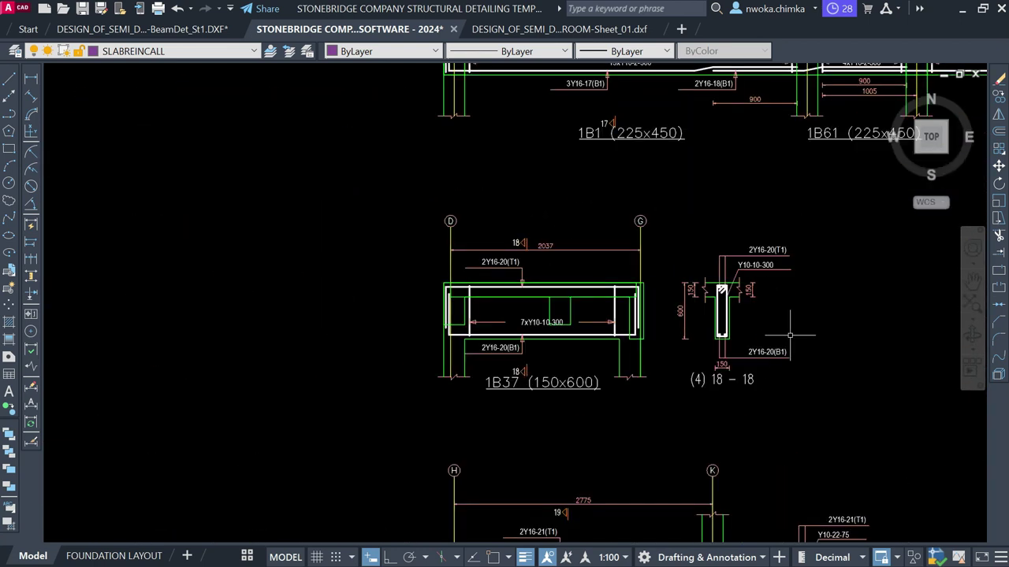
scroll(509, 274, "down", 5)
scroll(509, 273, "up", 2)
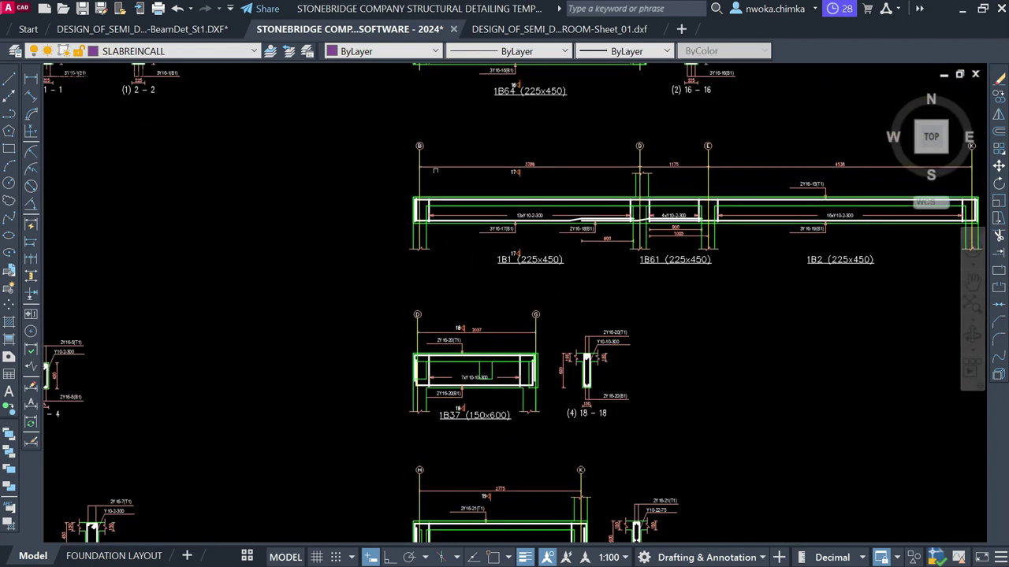
Close the BeamDet_St1 drawing without saving its changes and switch to the Sheet_01 drawing.
left_click(238, 29)
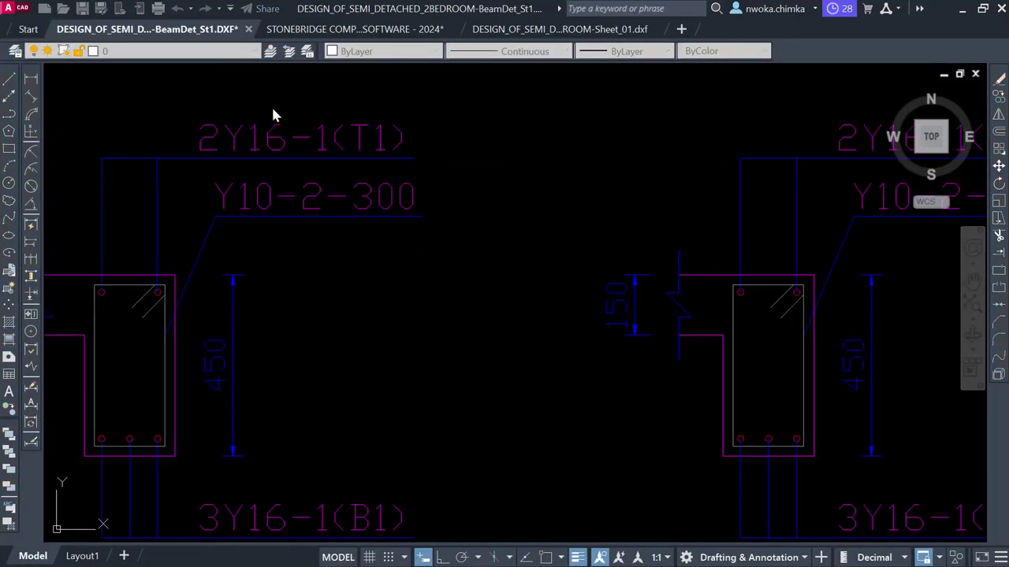
left_click(581, 331)
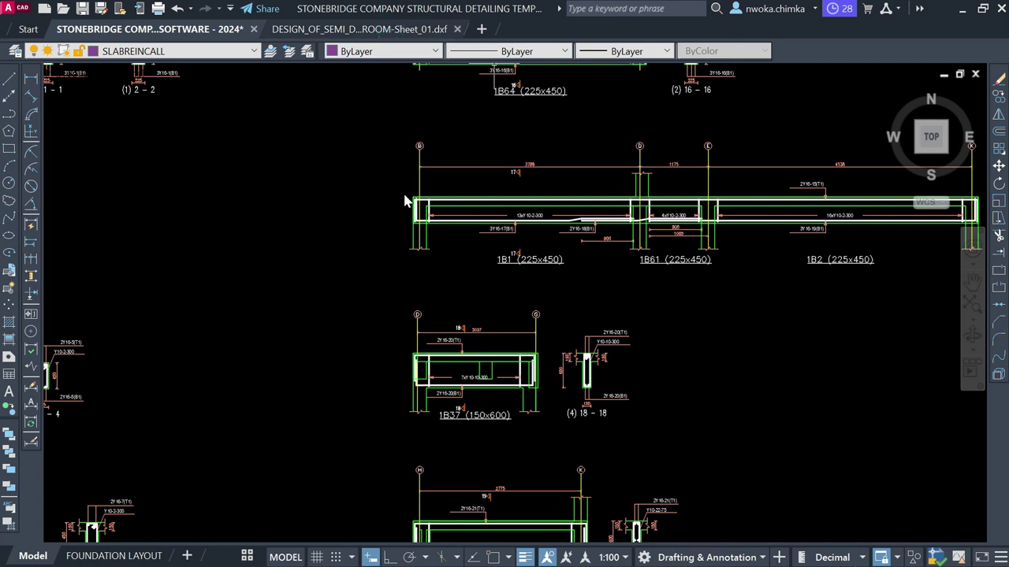
key("ctrl+Tab")
Copy all the footing details in the Sheet_01 drawing, including the frame, to the clipboard.
left_click(758, 124)
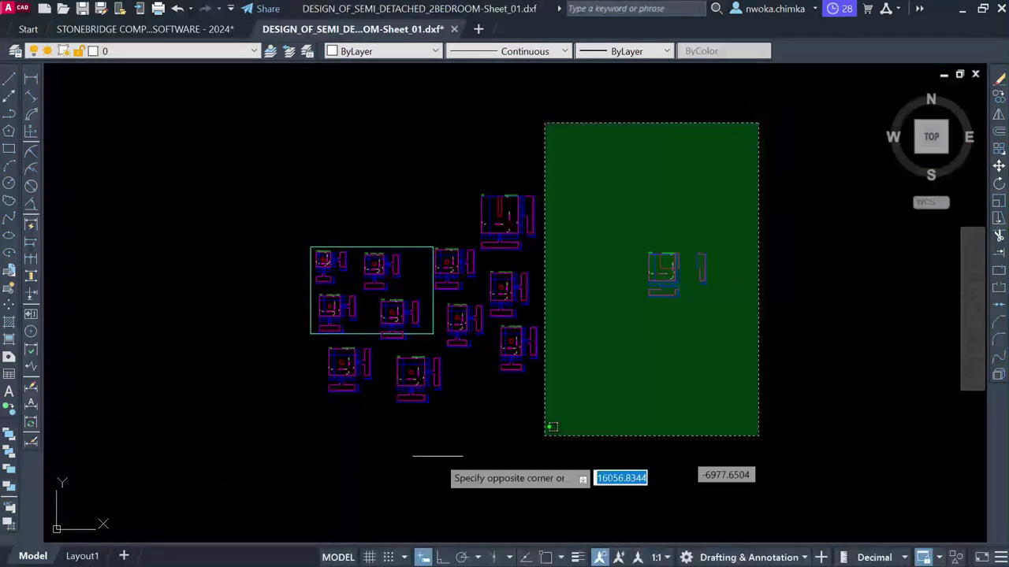
left_click(237, 434)
right_click(279, 167)
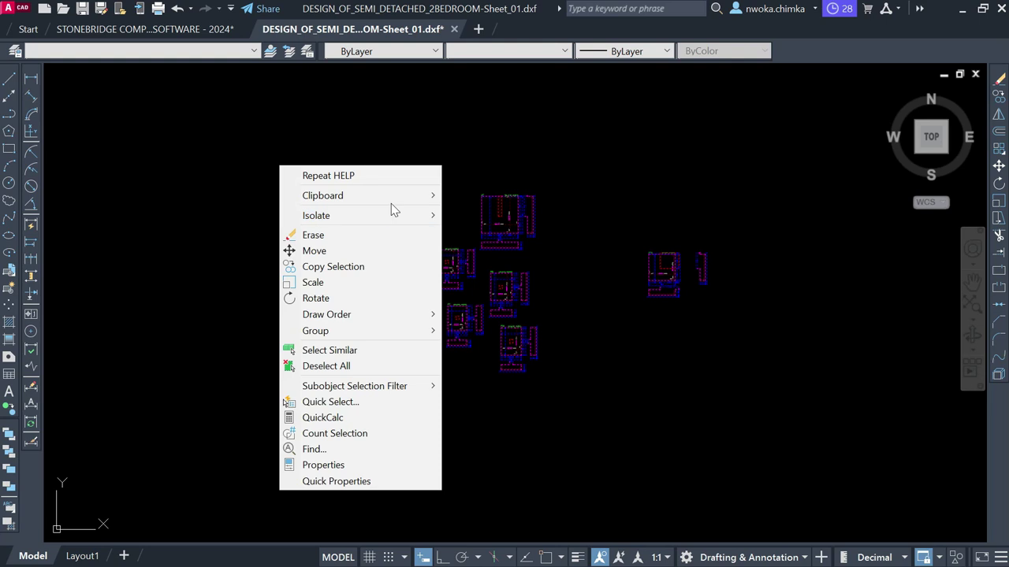
mouse_move(398, 197)
left_click(471, 228)
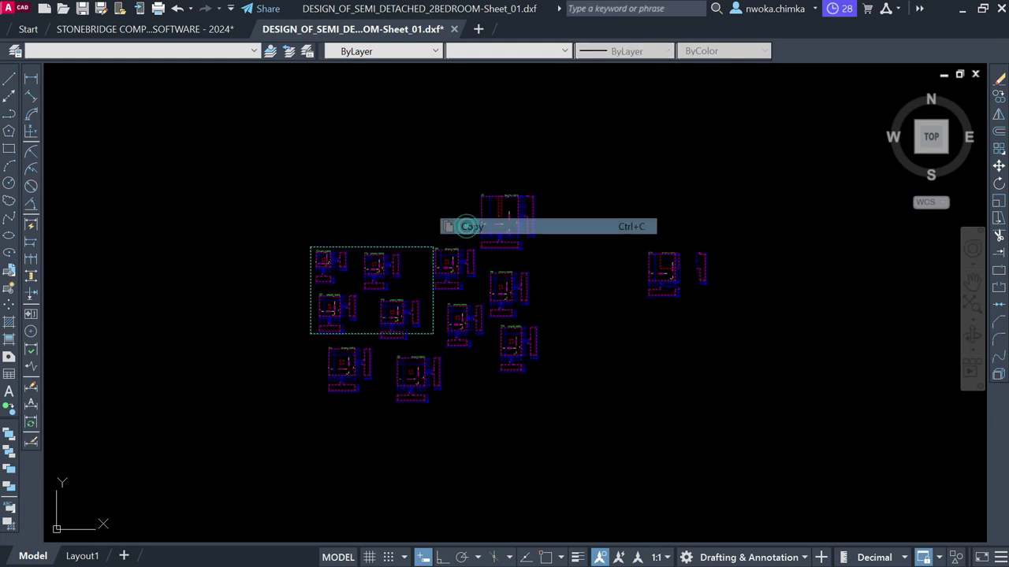
Paste the copied Sheet_01 footing details into an empty area of the Stonebridge template, below the pasted beam details.
left_click(176, 29)
scroll(440, 146, "down", 5)
scroll(440, 146, "down", 8)
right_click(440, 254)
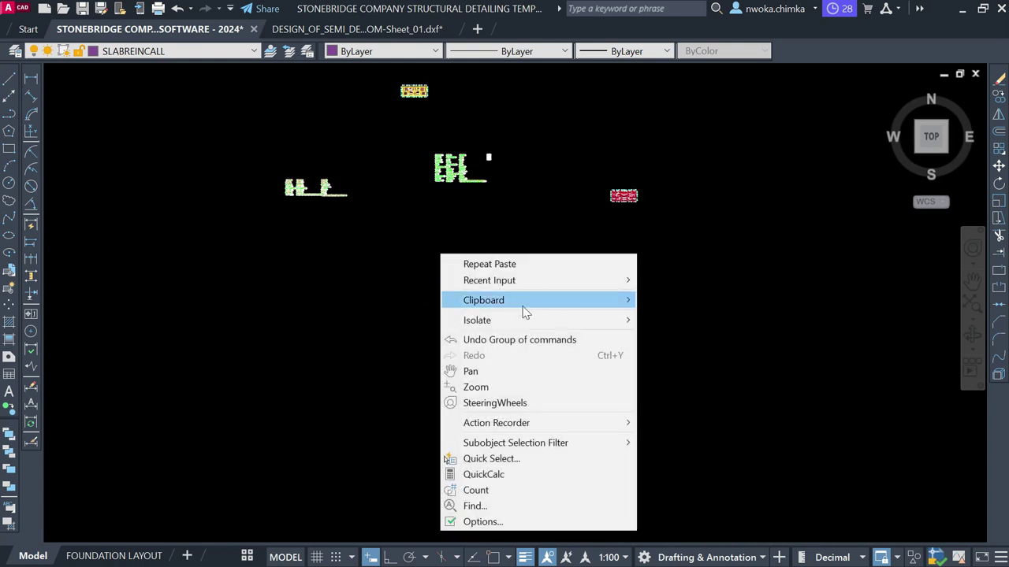
mouse_move(574, 311)
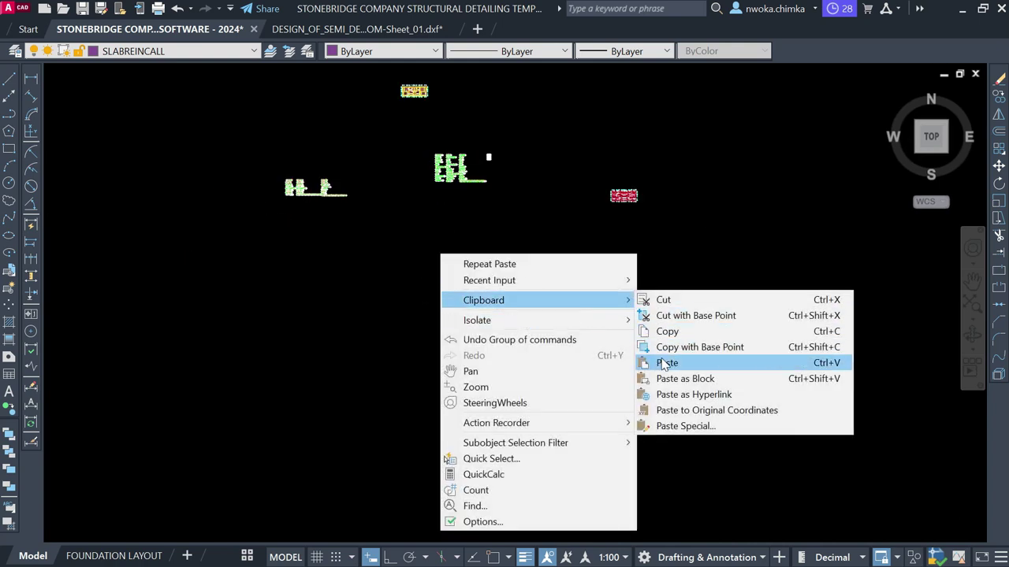
left_click(664, 363)
left_click(483, 270)
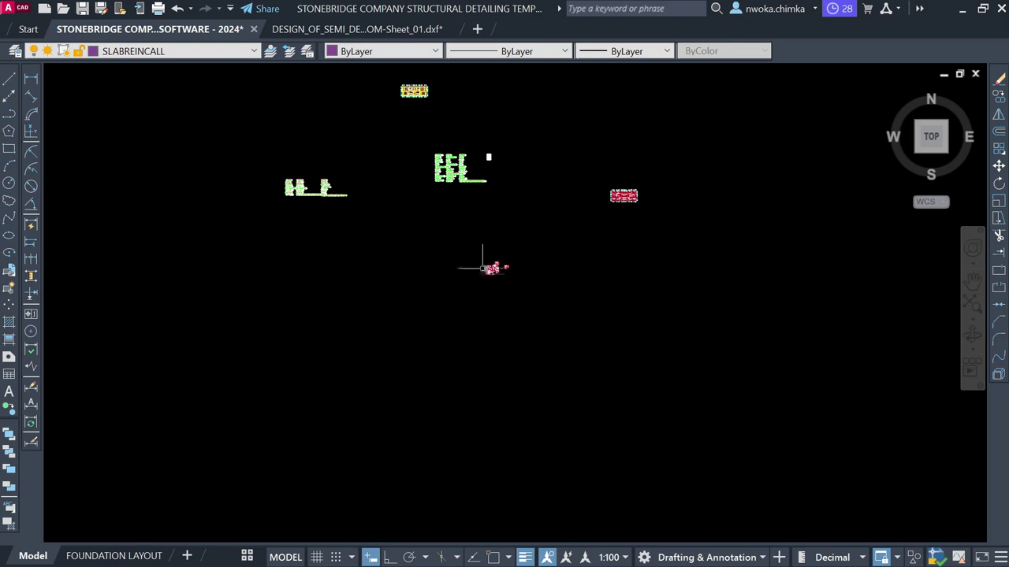
Compare the pasted F12 and F22 footing details in the Stonebridge template with the originals in the Sheet_01 drawing.
scroll(483, 268, "up", 10)
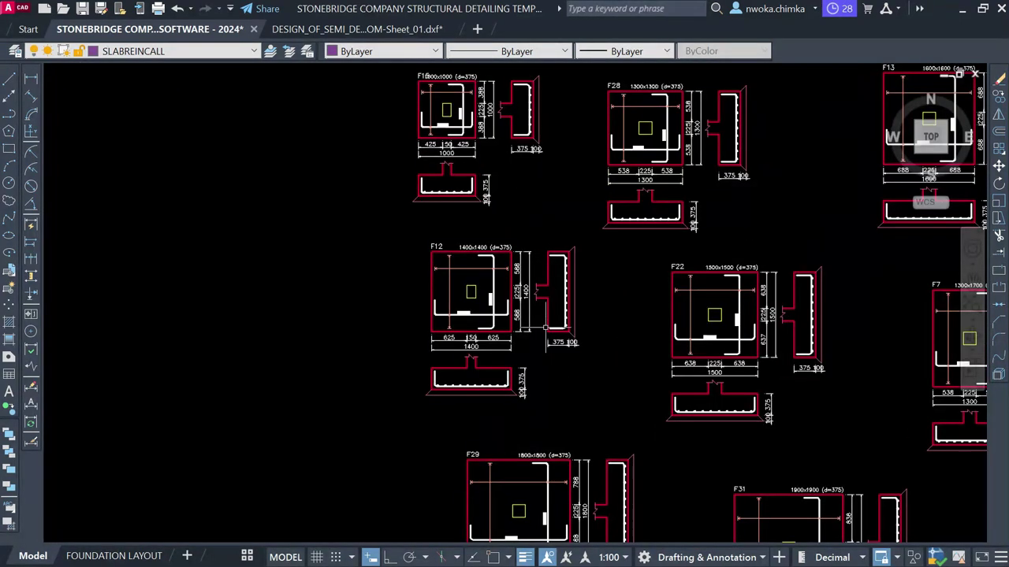
scroll(546, 327, "up", 3)
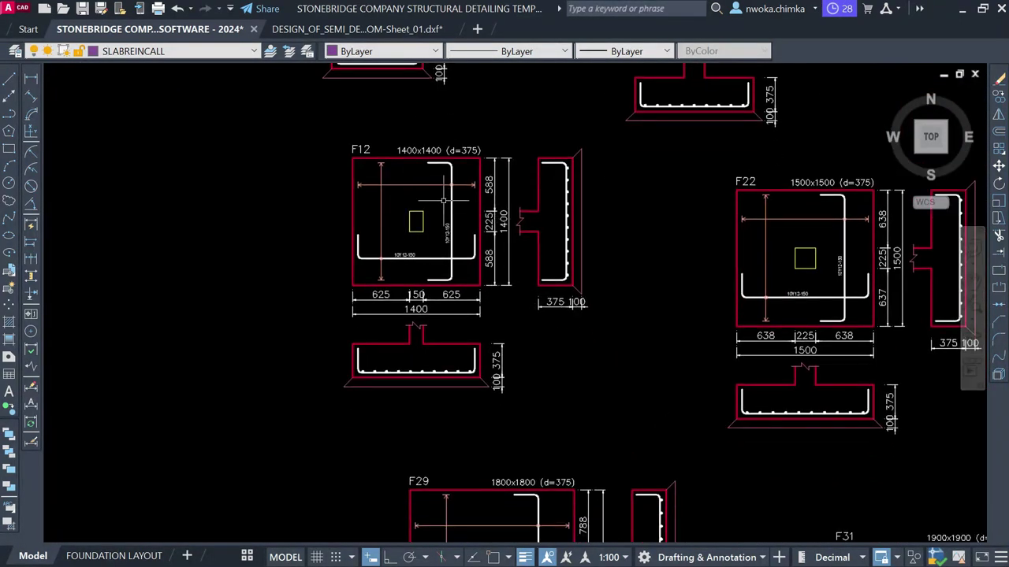
left_click(387, 30)
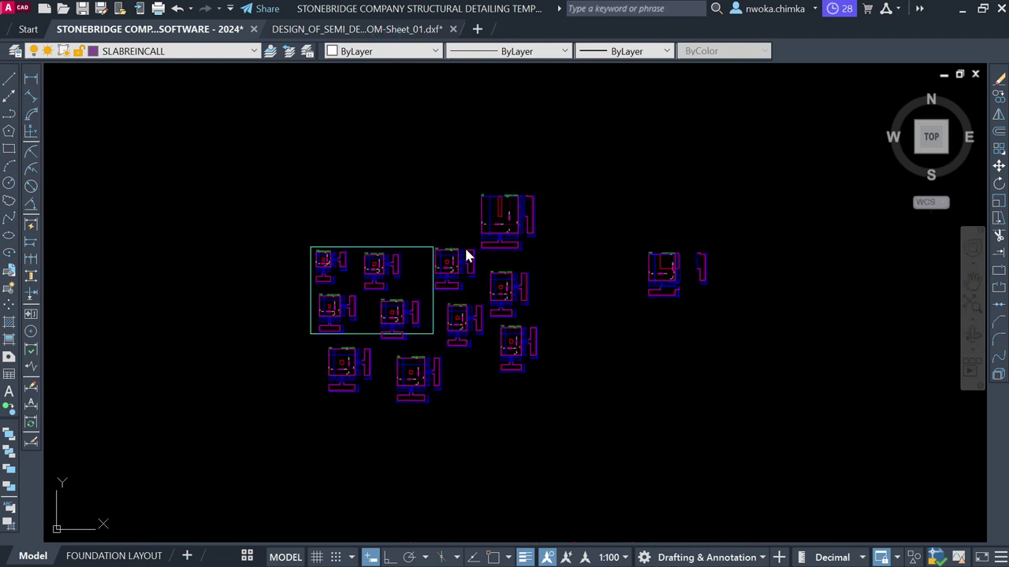
scroll(366, 291, "up", 4)
scroll(367, 291, "up", 2)
scroll(204, 289, "up", 2)
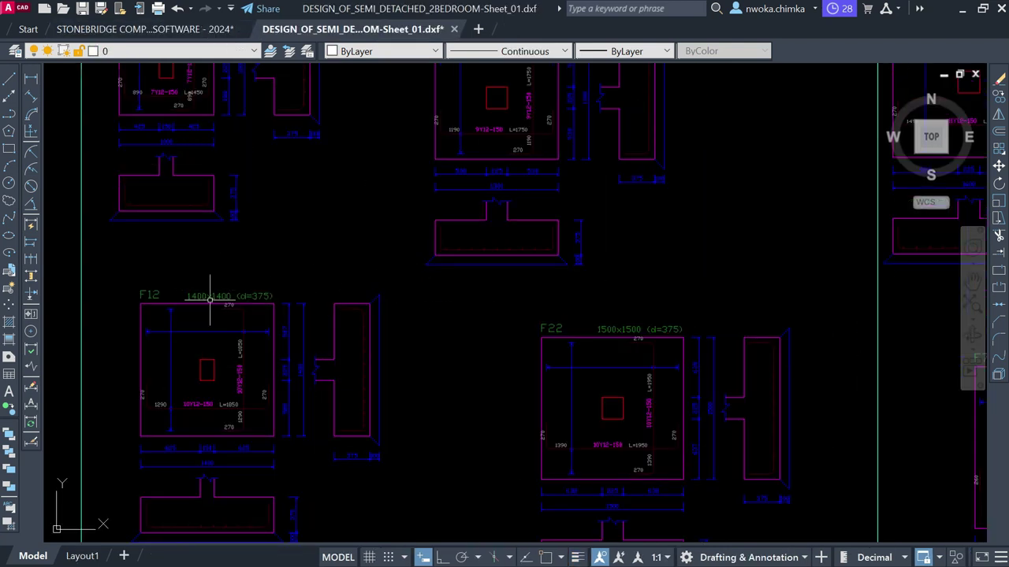
left_click(183, 30)
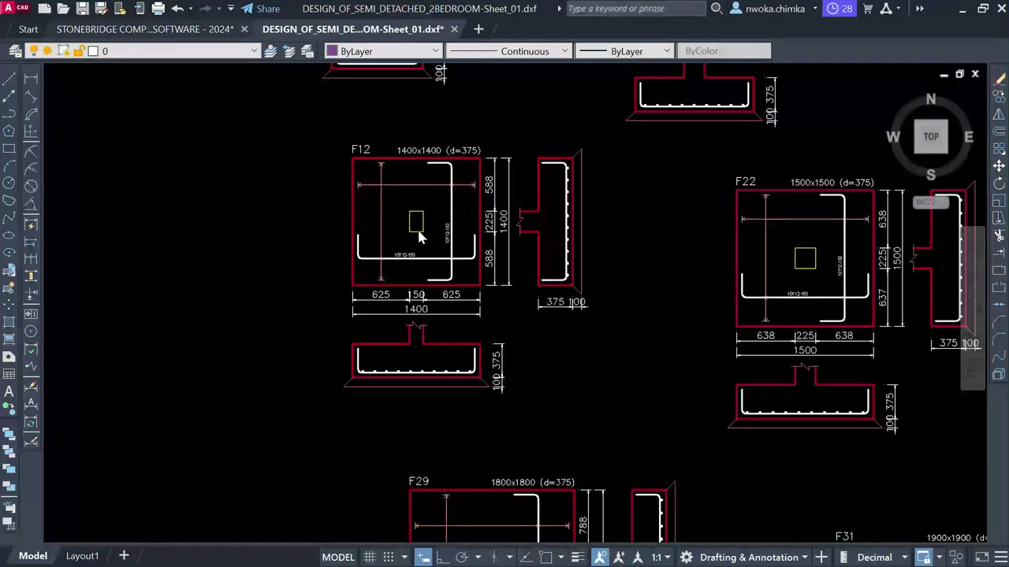
Delete footing F12's side section with its dimensions, along with the footing's mark and size label above the plan.
scroll(579, 189, "up", 1)
left_click(614, 87)
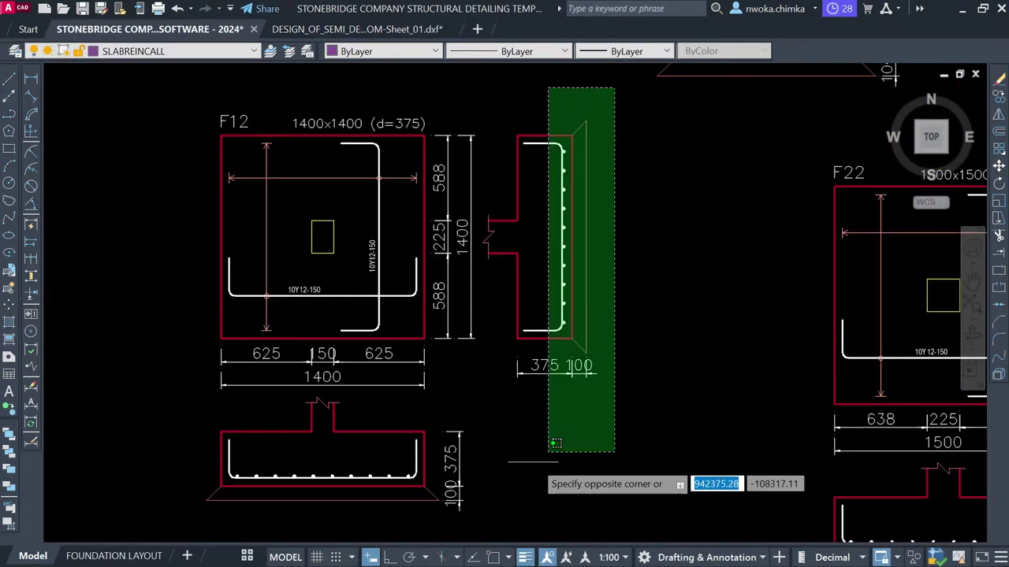
left_click(483, 421)
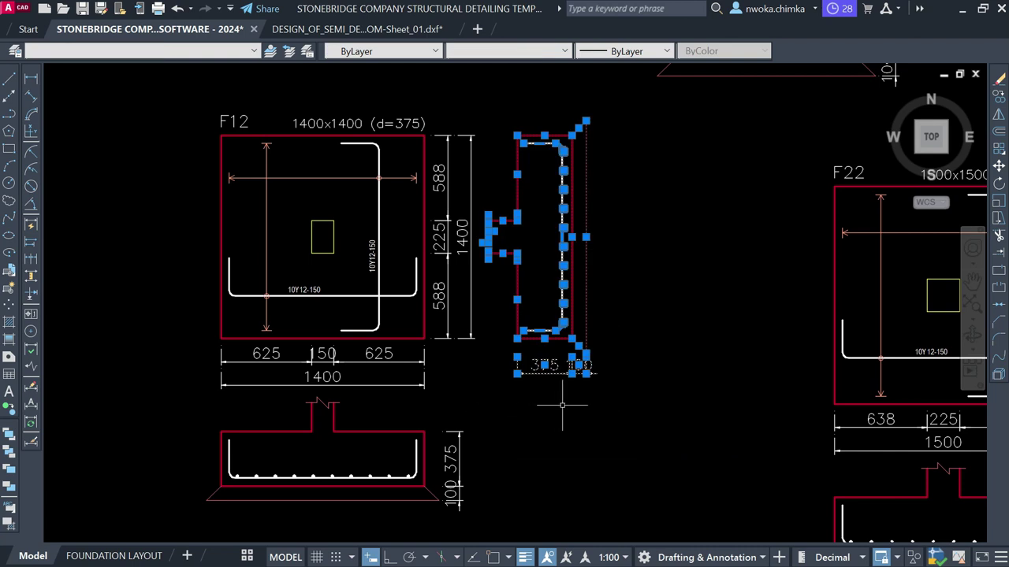
key("Return")
left_click(382, 124)
left_click(222, 117)
key("Delete")
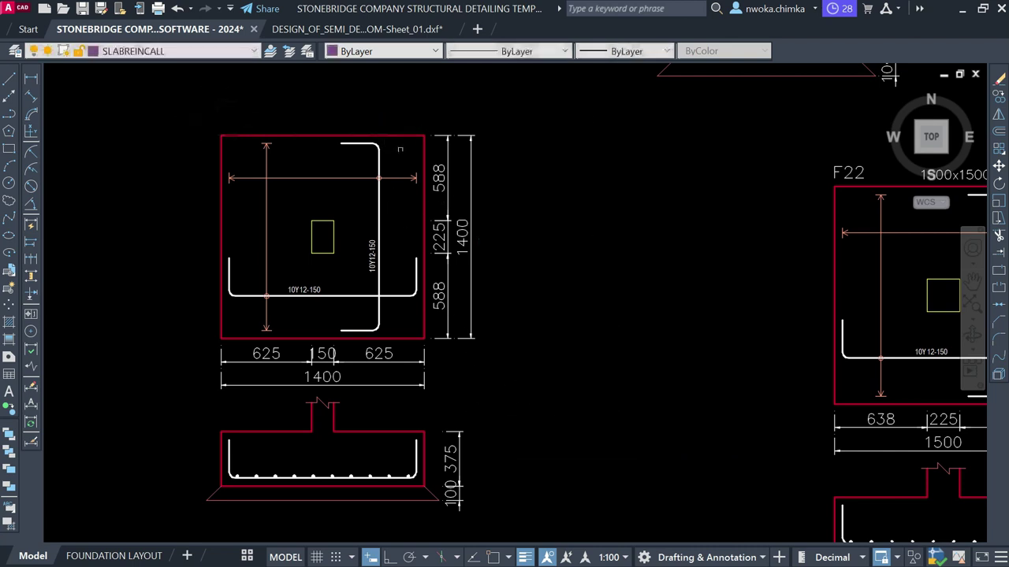
Examine the template's sample sheet of base details, BASE 1 to BASE 7, and its place relative to the pasted drawings.
scroll(407, 183, "down", 12)
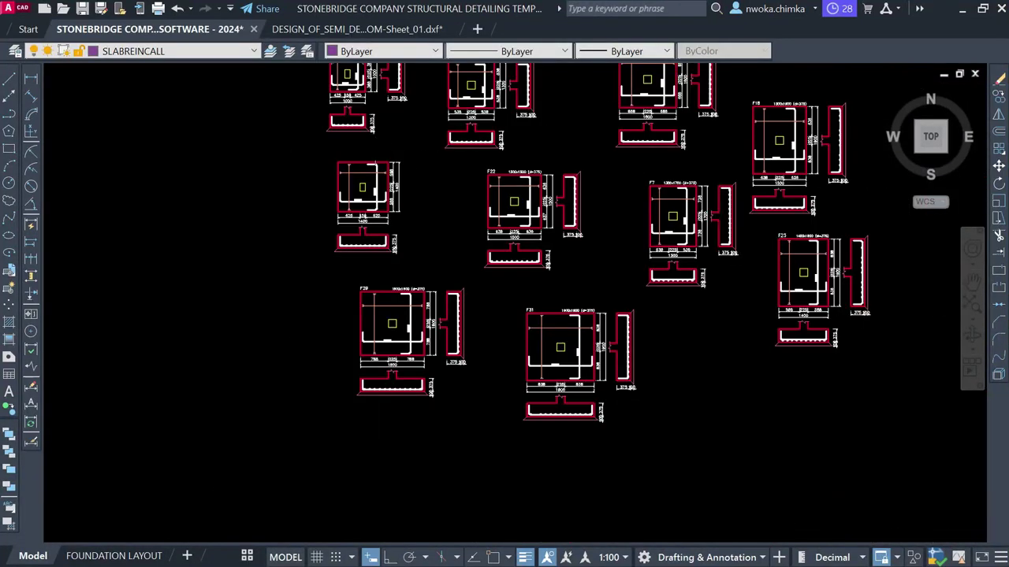
scroll(413, 173, "down", 8)
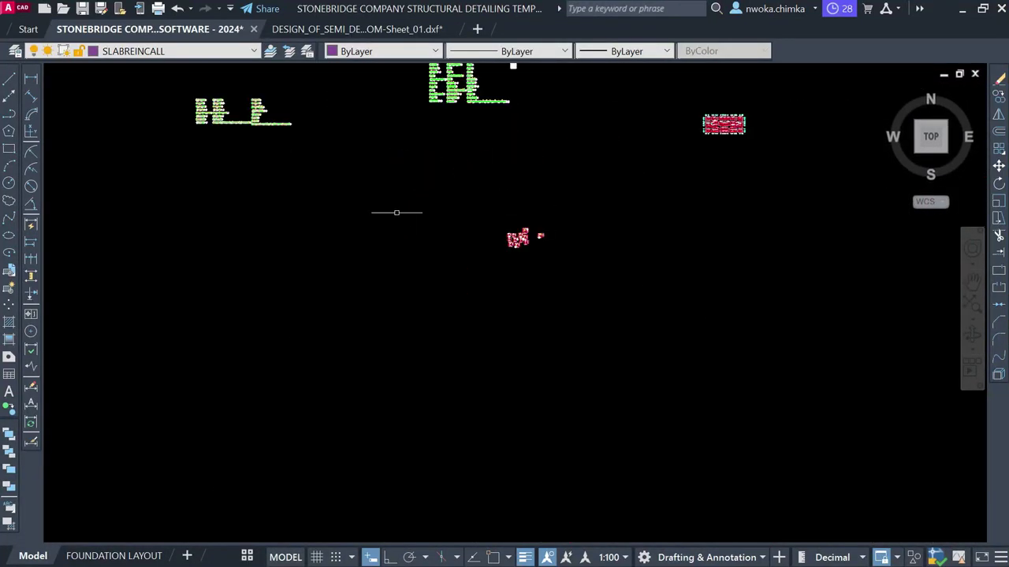
left_click_drag(532, 262, 503, 73)
scroll(287, 303, "up", 15)
scroll(329, 255, "up", 8)
scroll(329, 262, "down", 15)
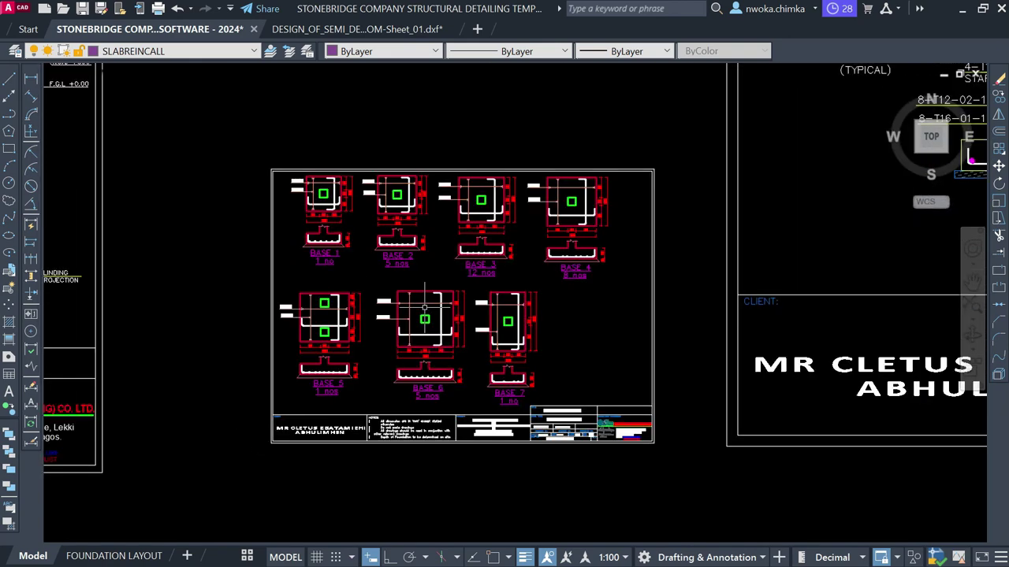
scroll(414, 401, "down", 3)
scroll(414, 401, "down", 3)
scroll(417, 252, "up", 3)
scroll(439, 387, "down", 3)
scroll(461, 302, "down", 3)
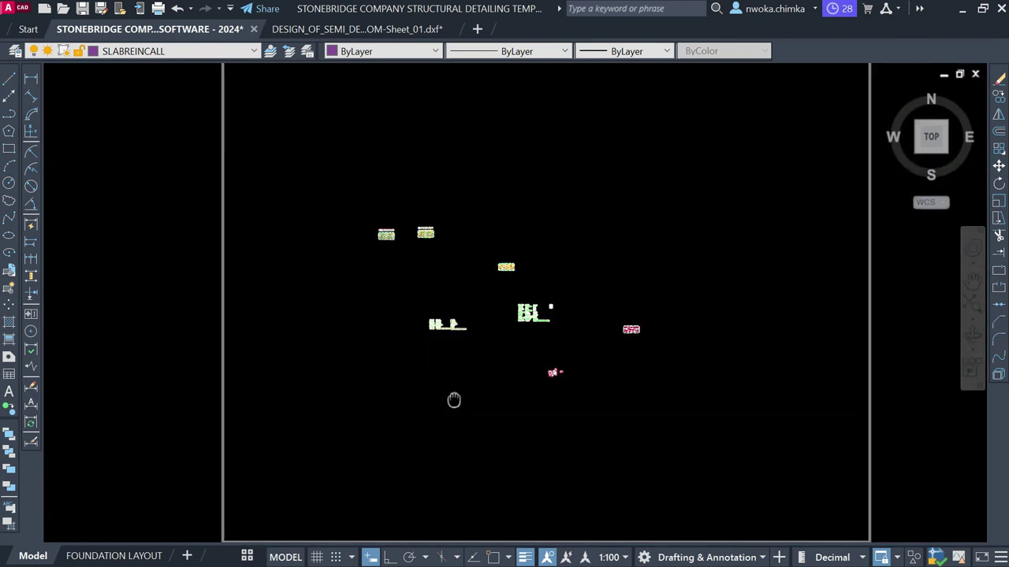
Examine the pasted floor plans and the slab reinforcement shown in Section A - A above them.
scroll(342, 231, "up", 4)
scroll(393, 224, "up", 8)
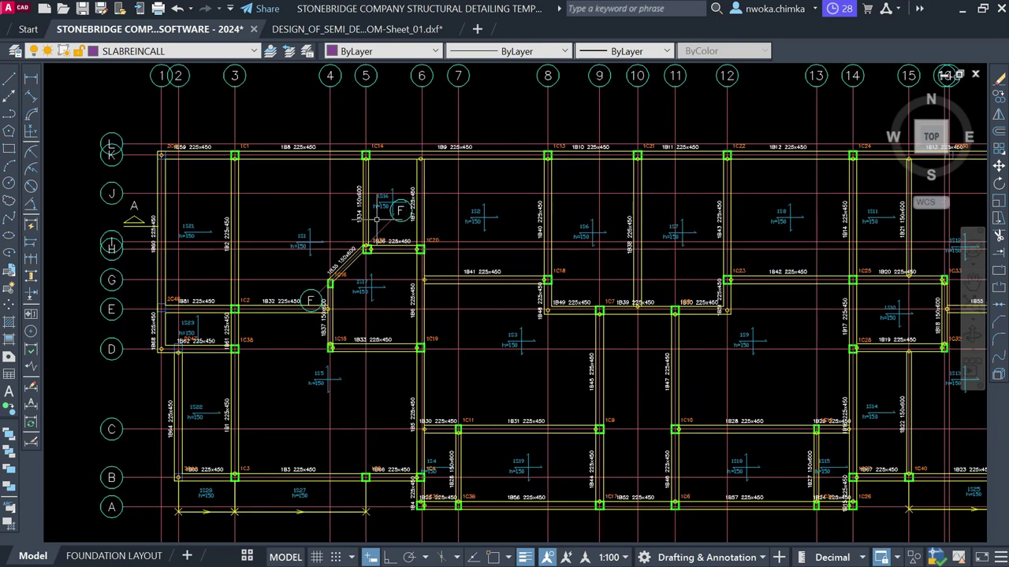
scroll(378, 219, "down", 2)
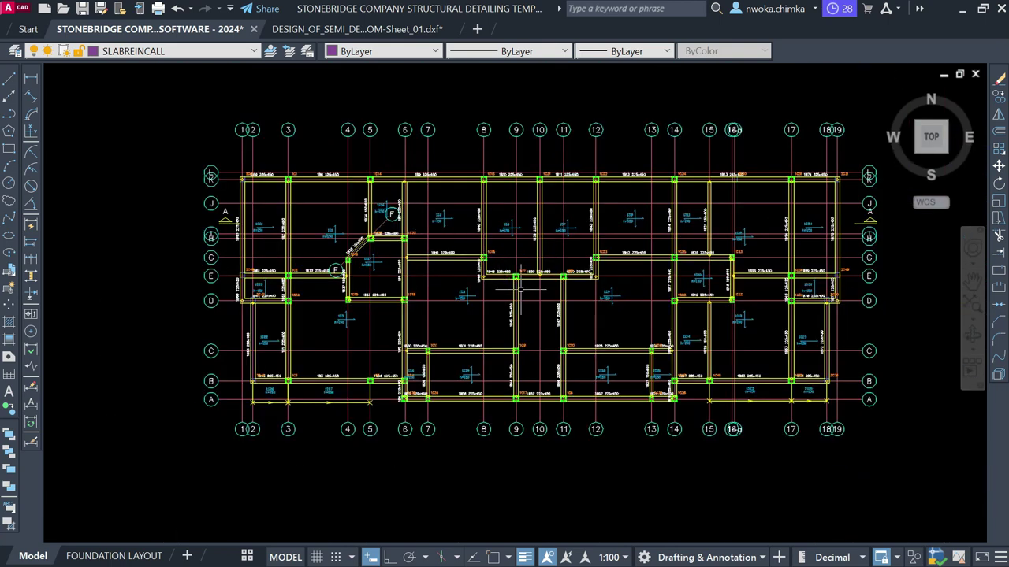
left_click_drag(600, 300, 476, 262)
scroll(477, 251, "down", 4)
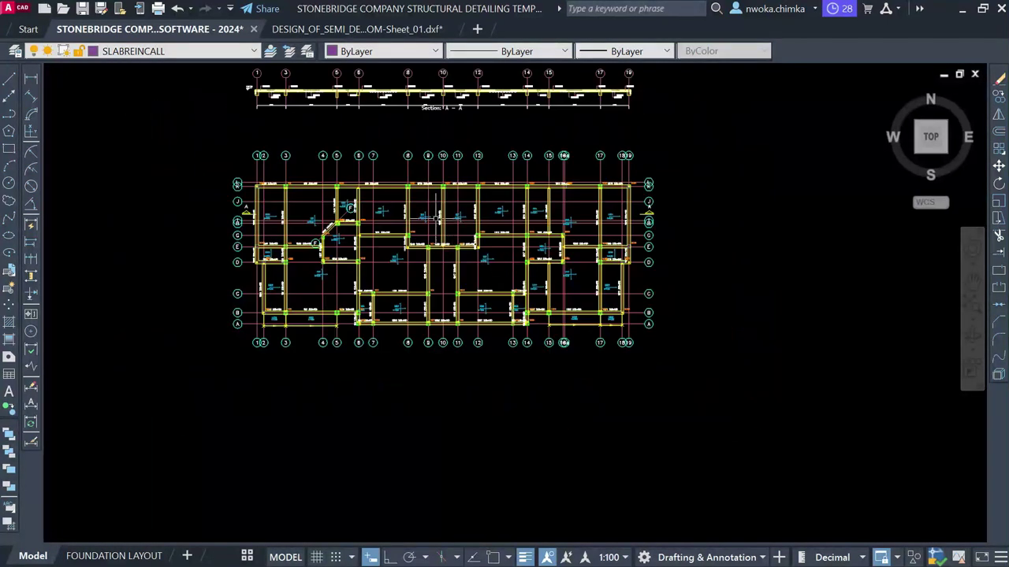
scroll(412, 160, "up", 7)
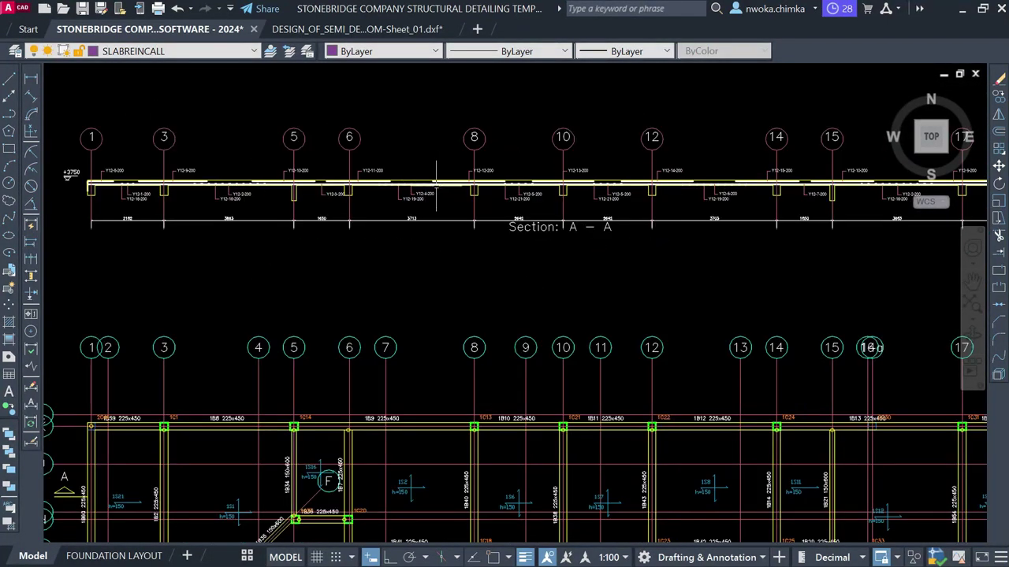
scroll(527, 202, "up", 4)
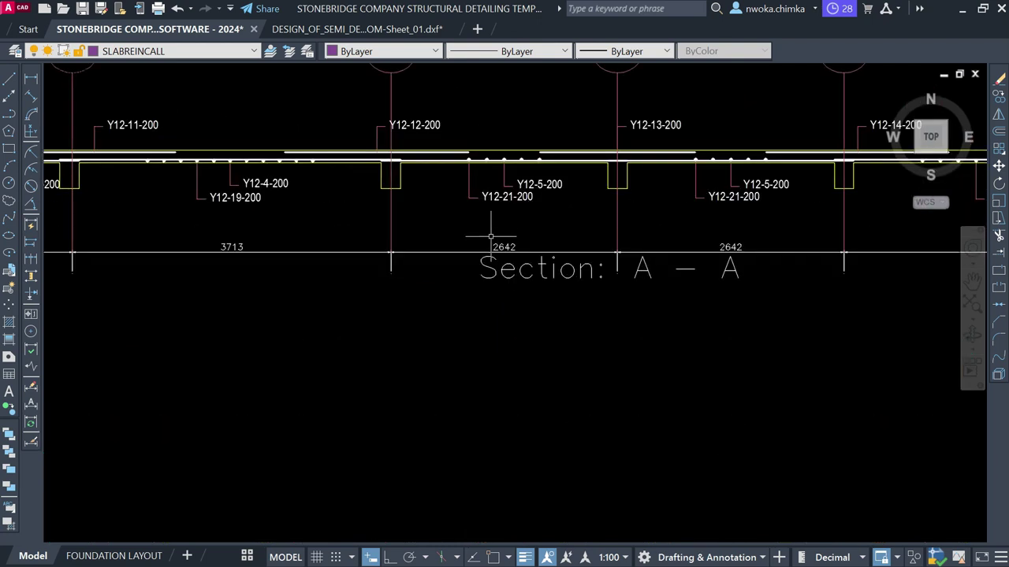
scroll(438, 259, "down", 8)
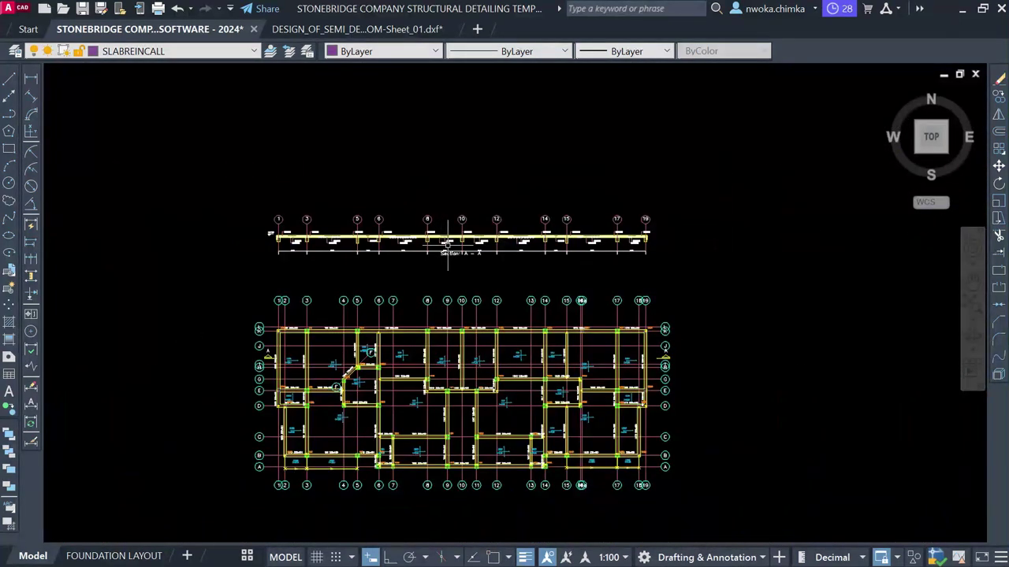
mouse_move(547, 264)
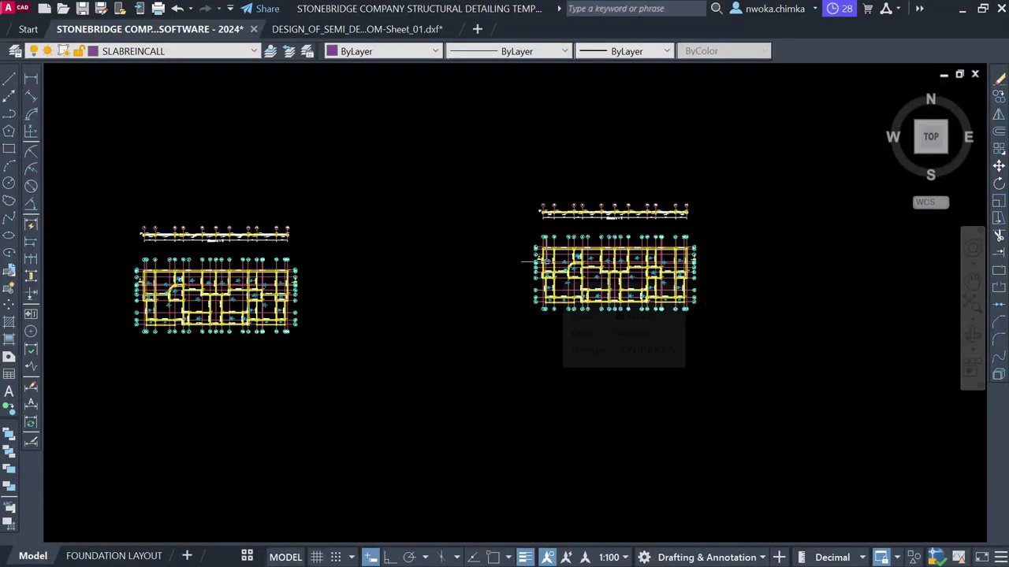
scroll(659, 243, "up", 4)
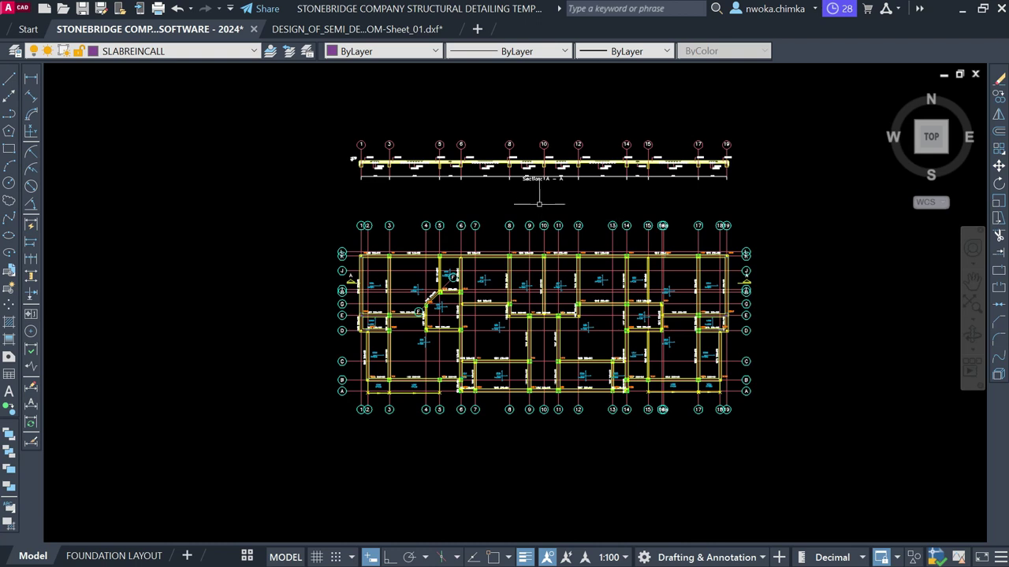
View the Stonebridge template catalogue in Excel, and return to the Stonebridge template drawing in AutoCAD.
left_click(961, 13)
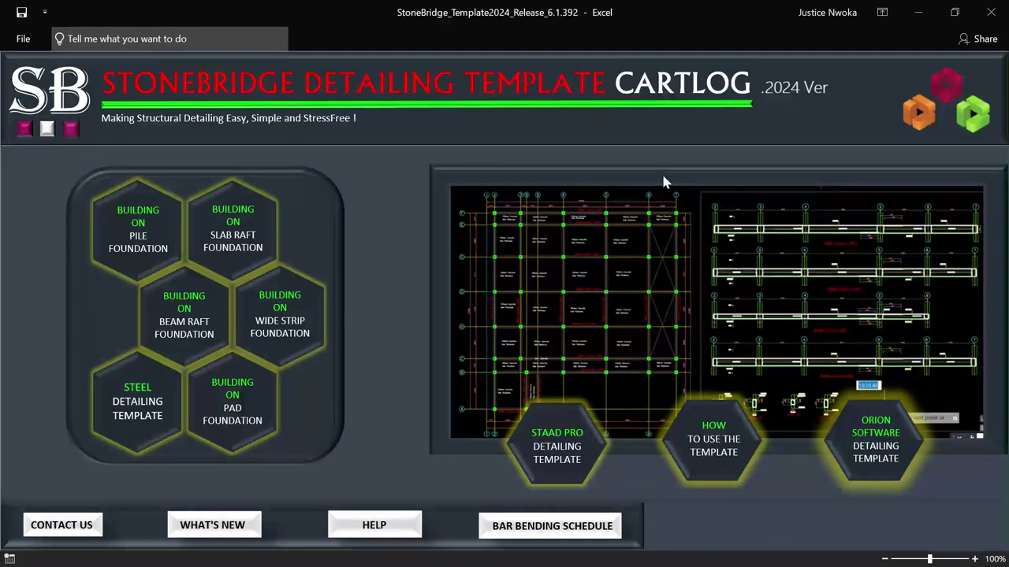
key("super")
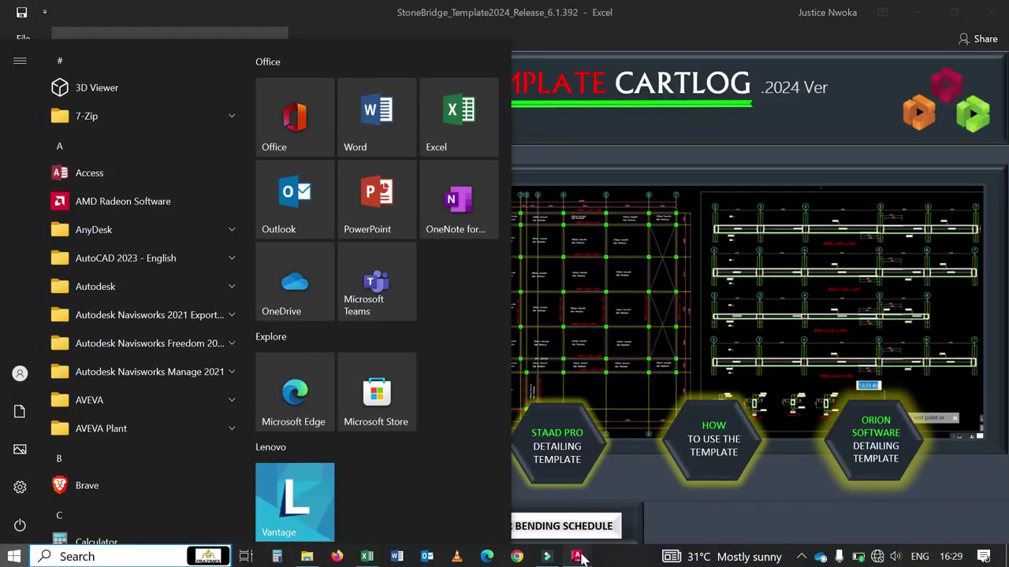
mouse_move(577, 557)
left_click(666, 490)
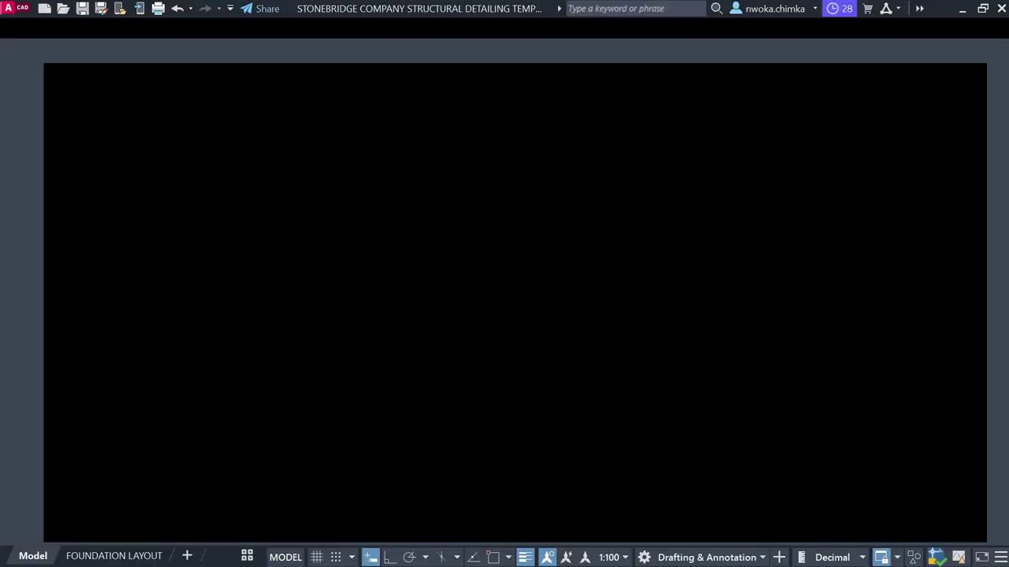
Review the pasted floor plans, Section A - A and beam details across the Stonebridge template.
scroll(441, 316, "up", 2)
scroll(445, 315, "down", 3)
scroll(693, 338, "up", 1)
scroll(487, 185, "up", 2)
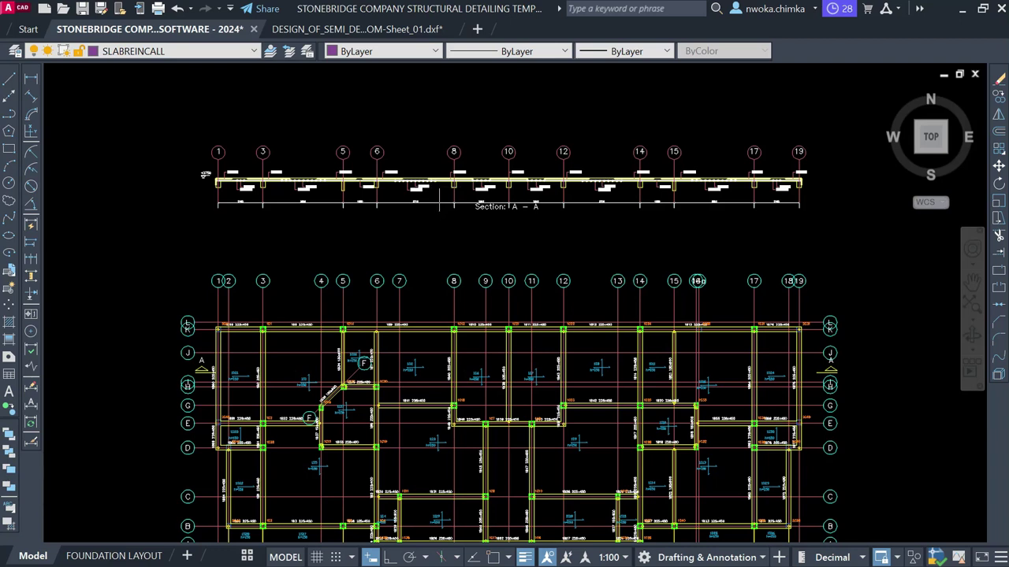
scroll(442, 185, "down", 8)
scroll(493, 180, "down", 8)
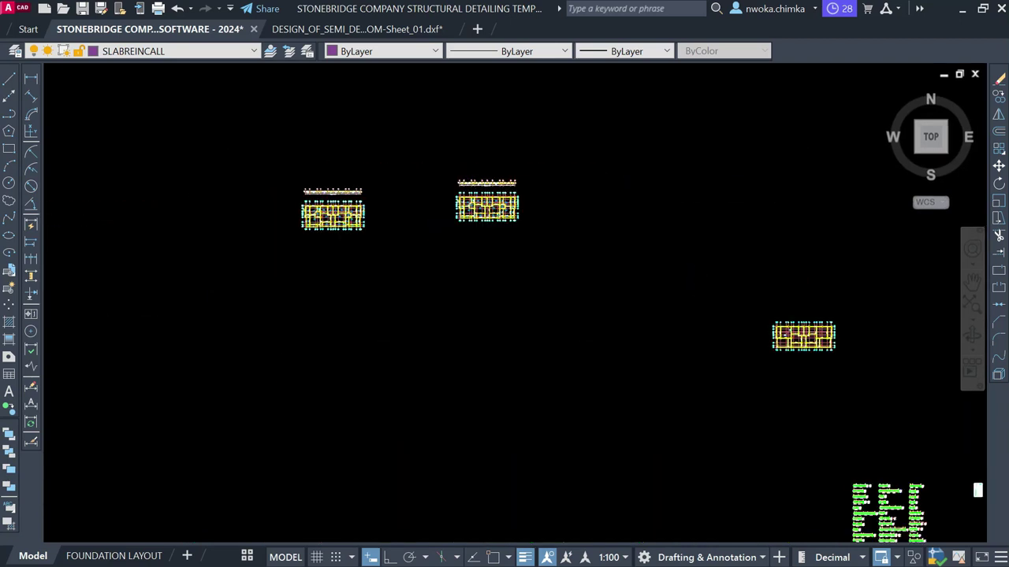
scroll(491, 290, "up", 10)
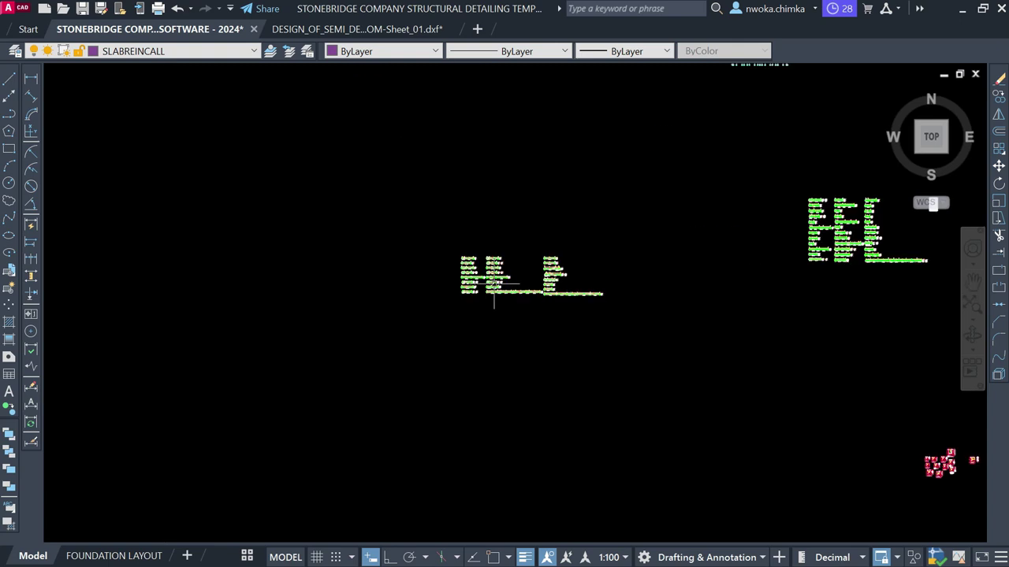
scroll(469, 228, "down", 10)
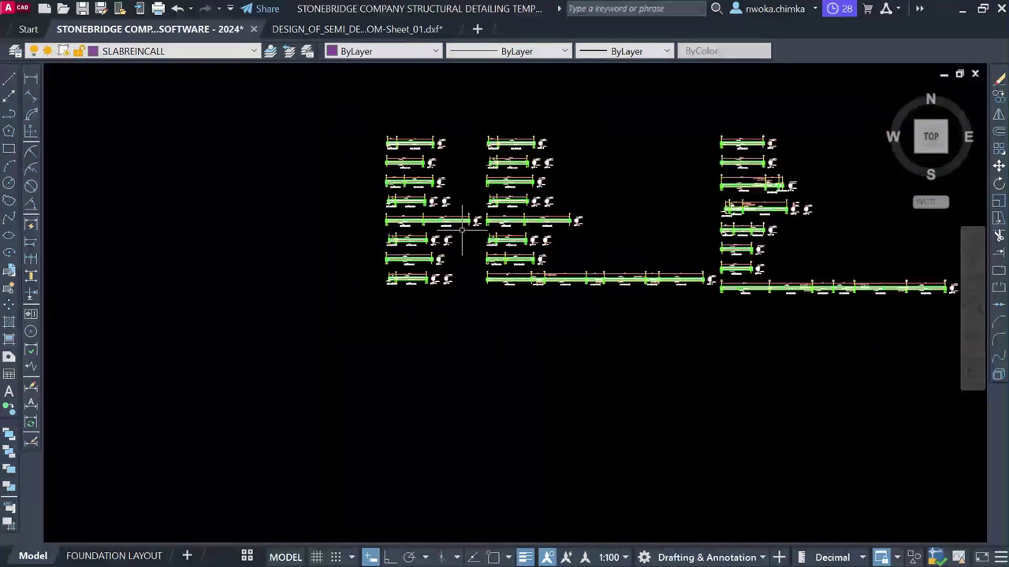
scroll(432, 227, "down", 8)
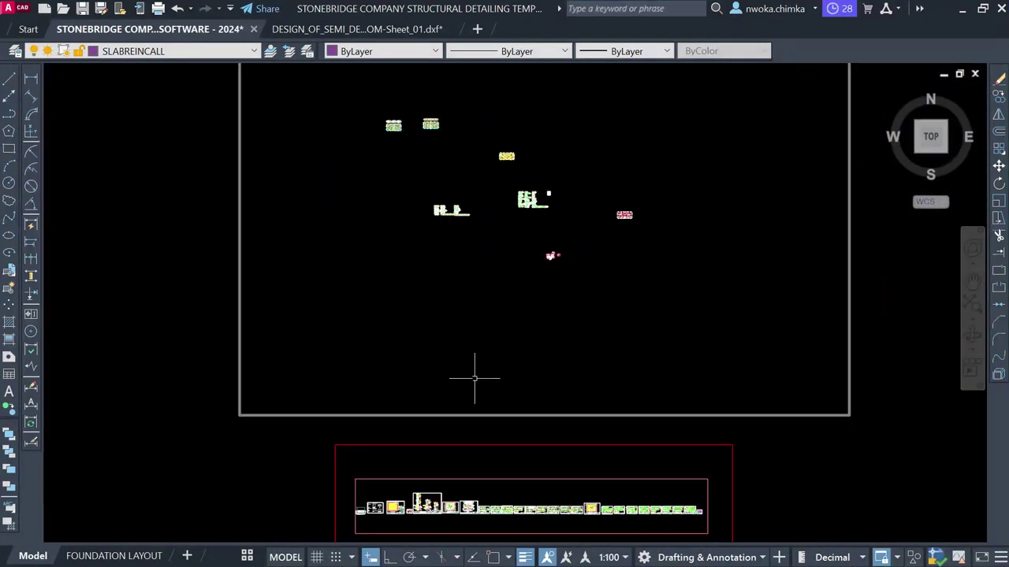
Look through the template's row of framed sample sheets, from the general notes and foundation plan to the last beam detail sheets.
scroll(307, 398, "up", 4)
scroll(614, 371, "up", 4)
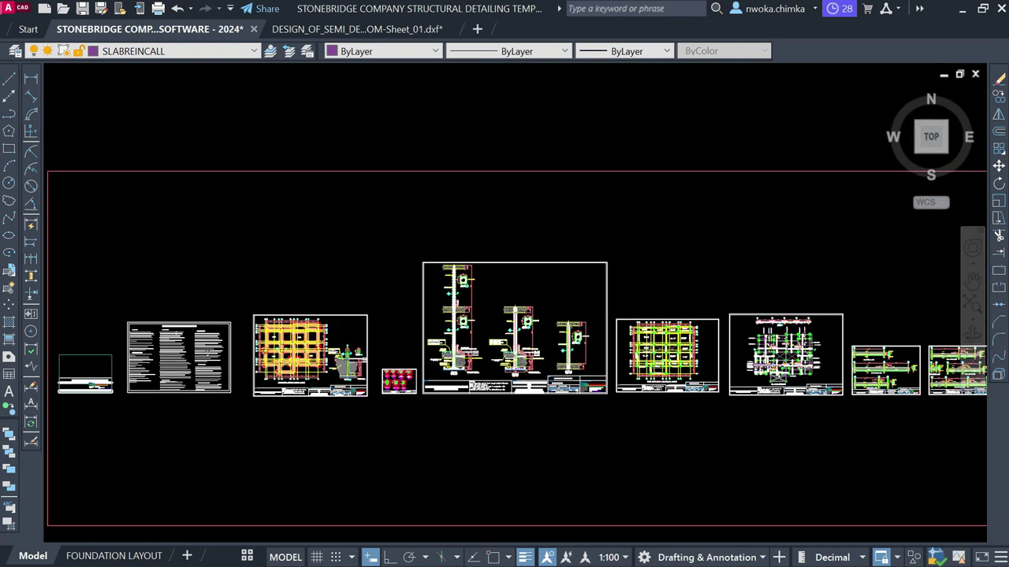
scroll(495, 325, "down", 2)
left_click_drag(707, 318, 450, 303)
left_click_drag(883, 339, 529, 335)
left_click_drag(643, 344, 465, 353)
scroll(898, 386, "up", 2)
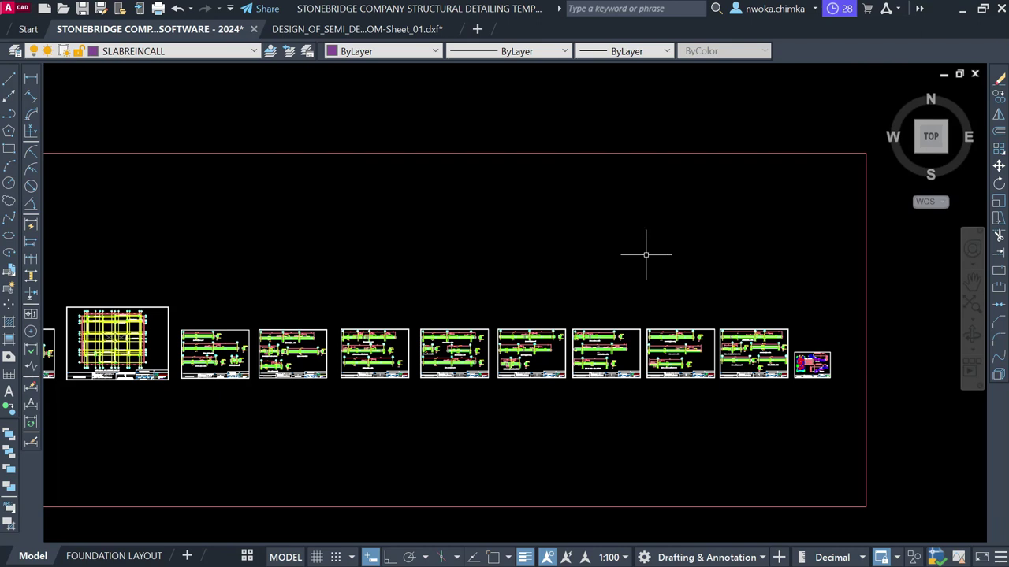
Switch to the StoneBridge_Template2024_Release_6.1.392 catalogue workbook in Excel.
key("super")
left_click(382, 556)
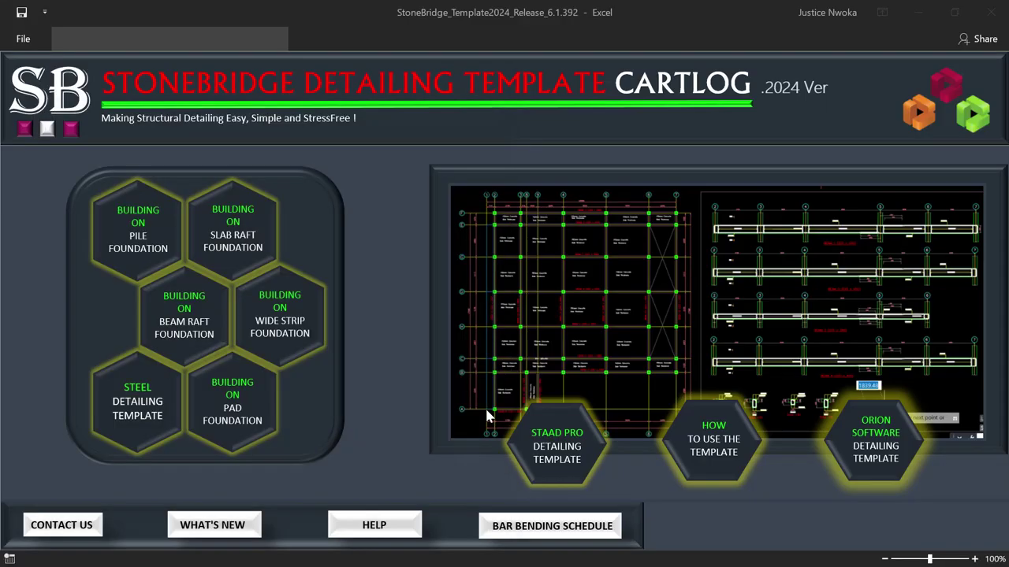